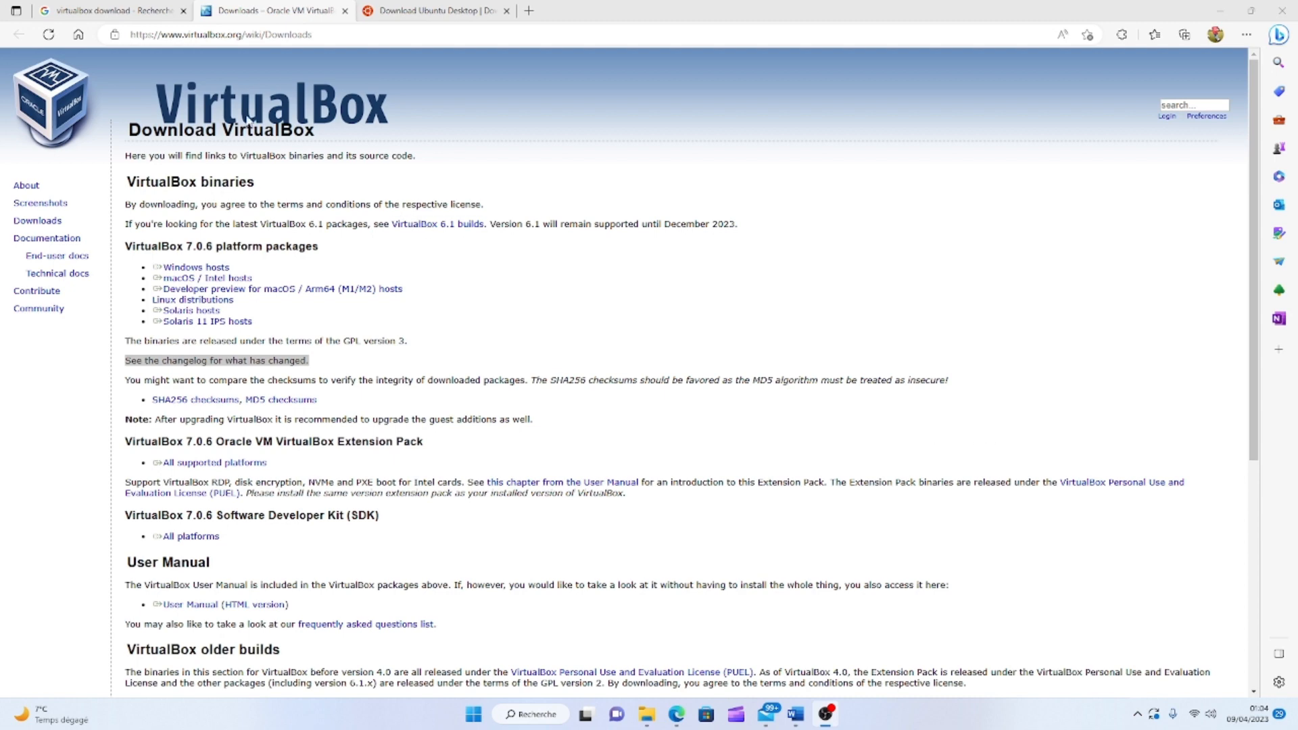
Download the VirtualBox 7.0.6 Windows hosts installer from the VirtualBox downloads page and save it.
click(97, 12)
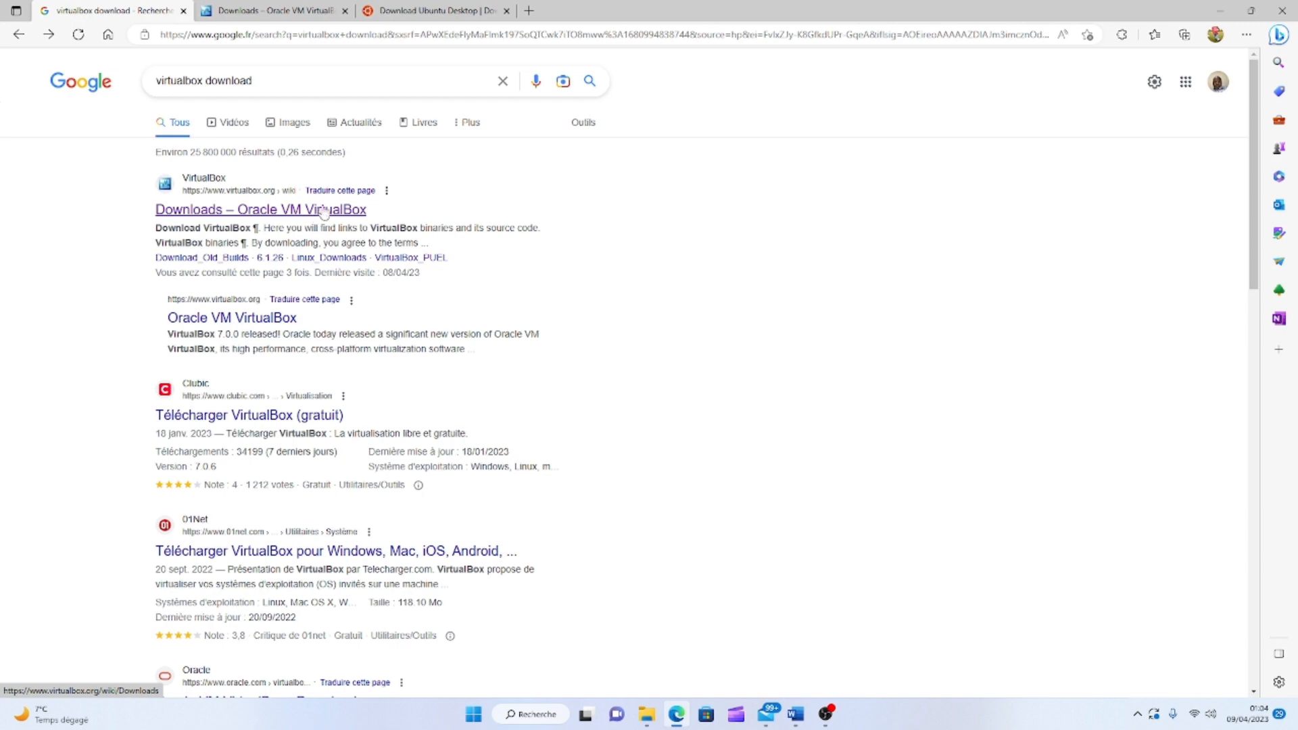
click(272, 10)
click(474, 131)
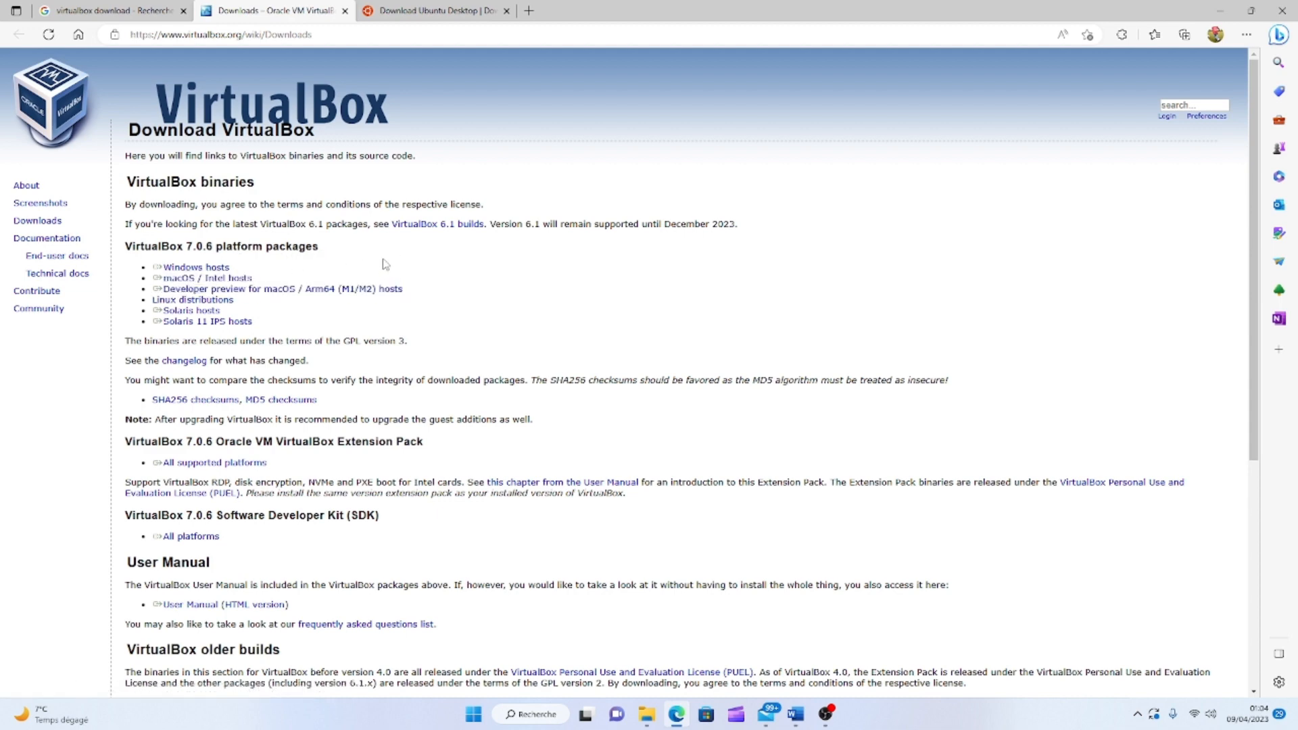
click(198, 269)
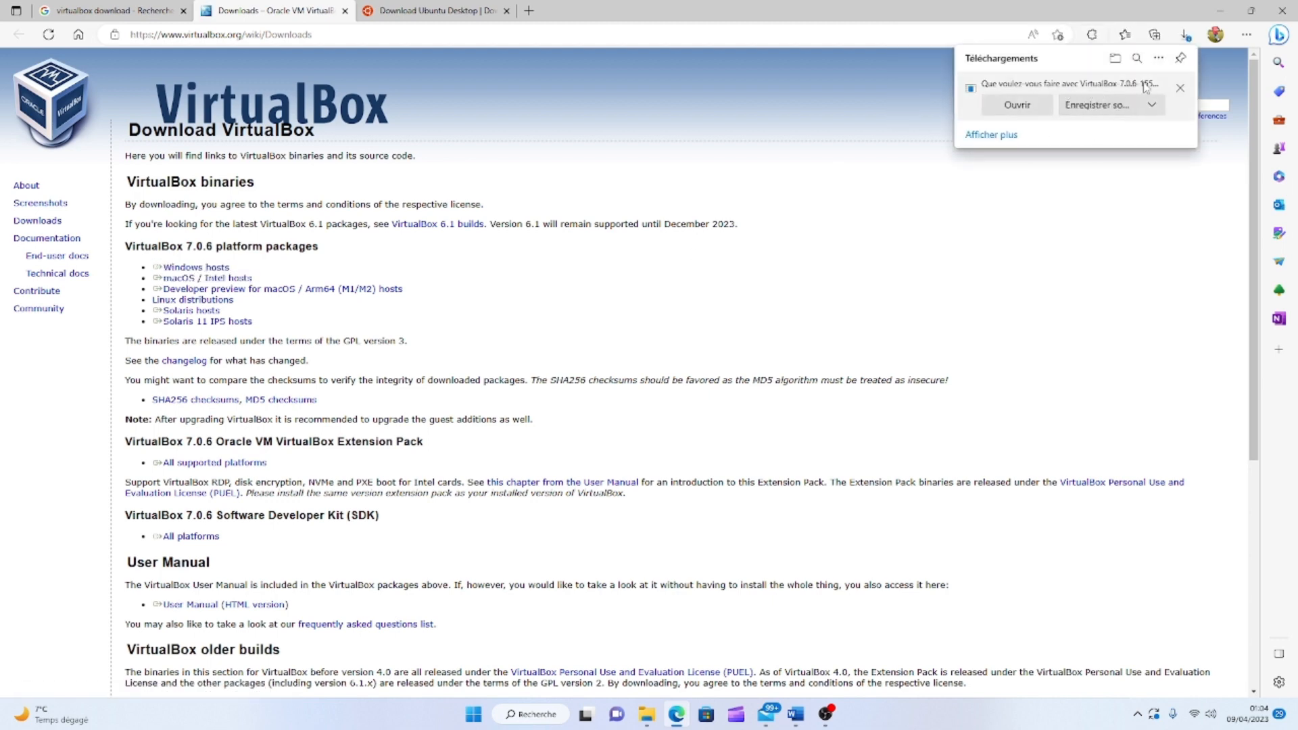
click(1146, 105)
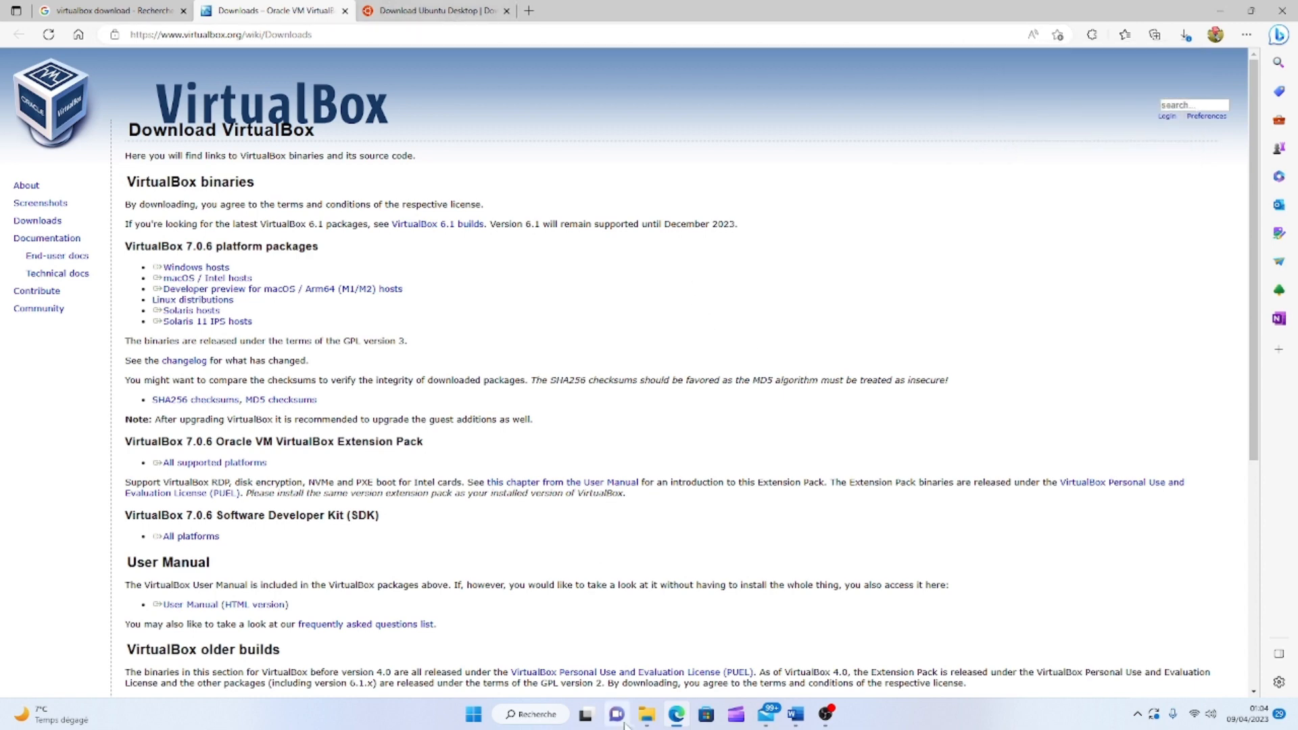
Launch the VirtualBox 7.0.6 installer from Downloads, get past its welcome page and minimize the other windows.
mouse_move(647, 714)
click(575, 639)
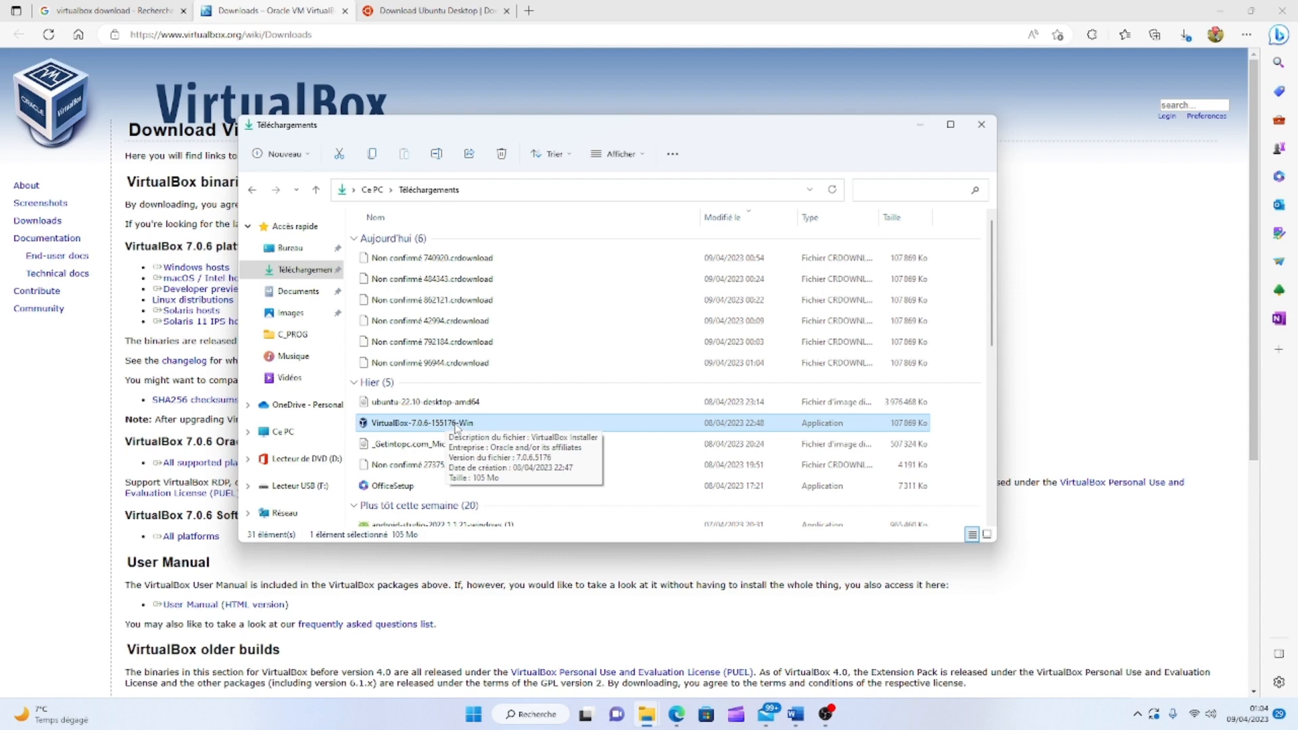
double_click(465, 425)
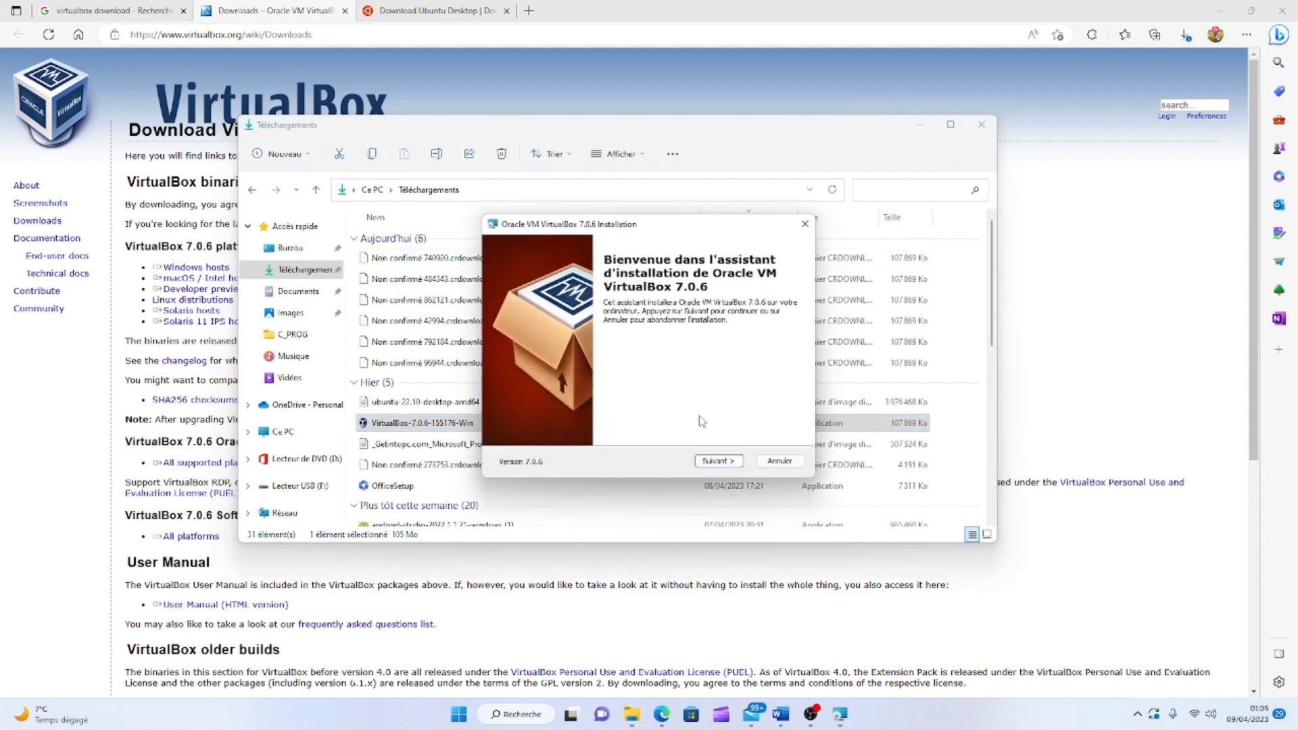
click(710, 459)
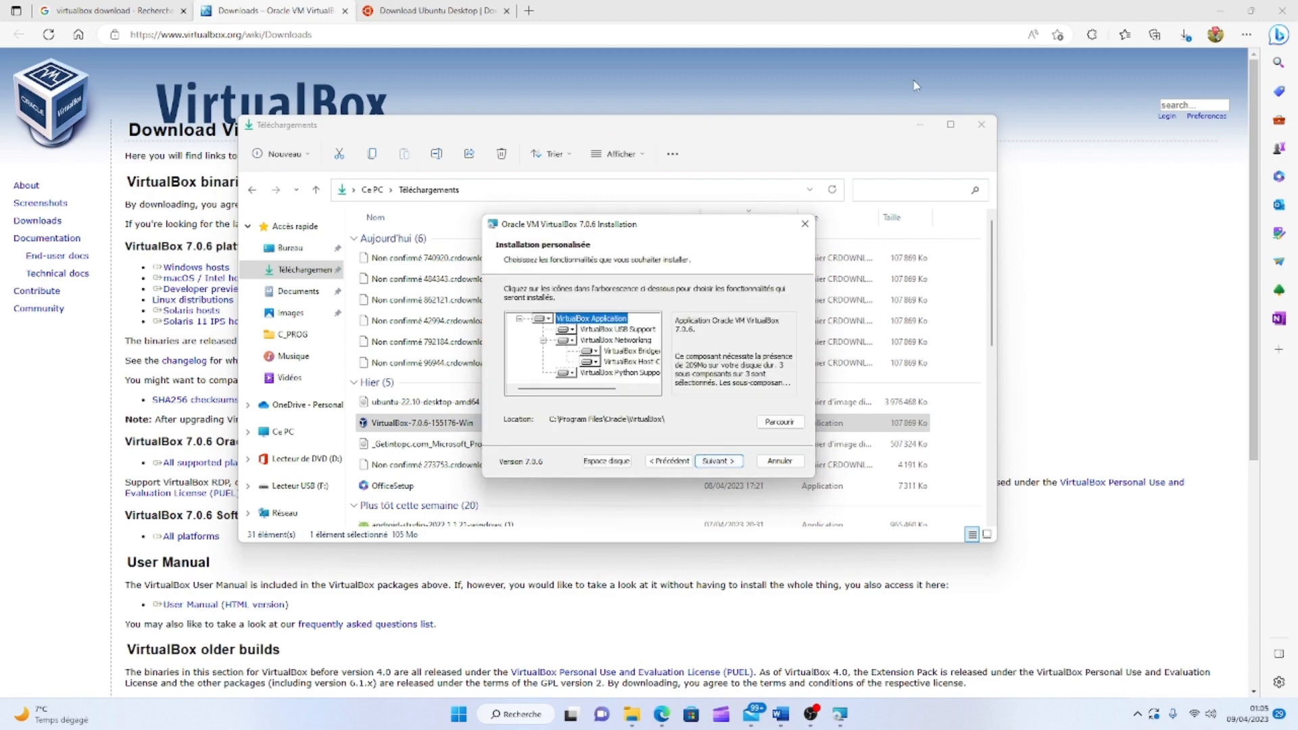
click(1220, 10)
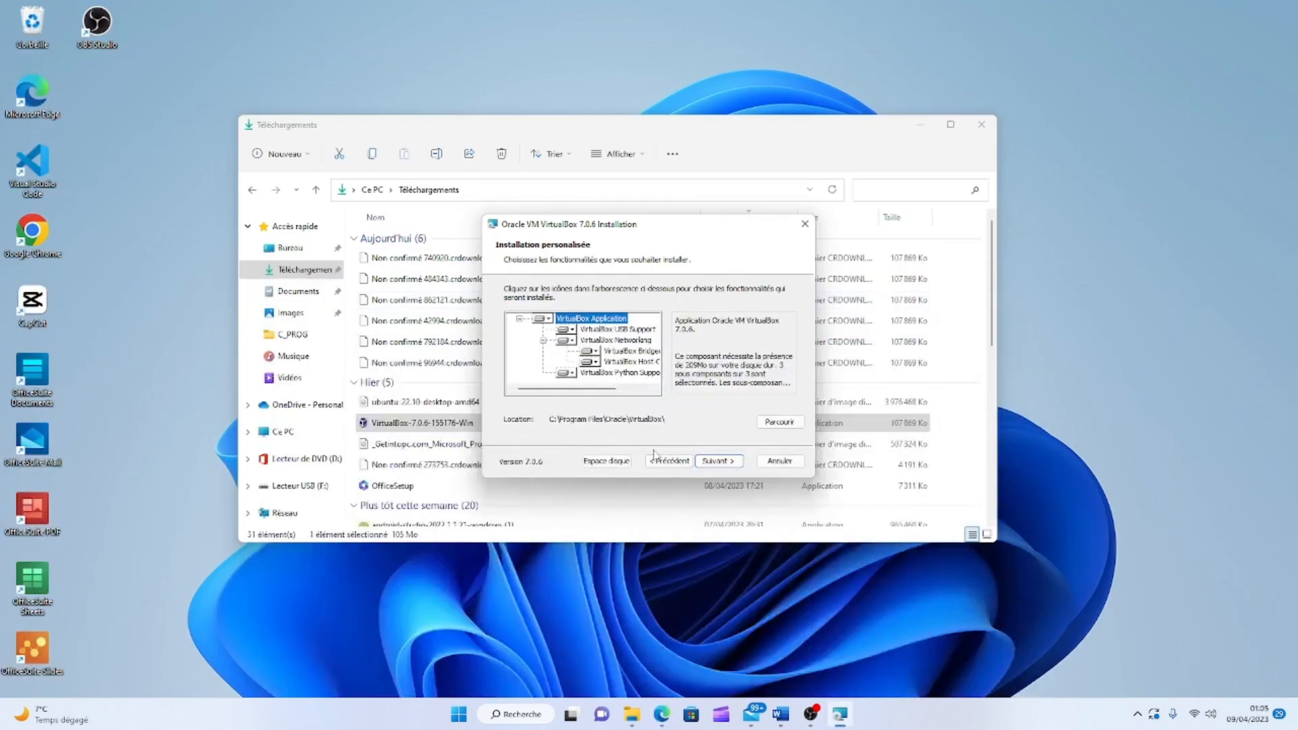
click(920, 125)
Install with default features, accepting the network interruption and missing Python warnings, then launch VirtualBox.
click(716, 460)
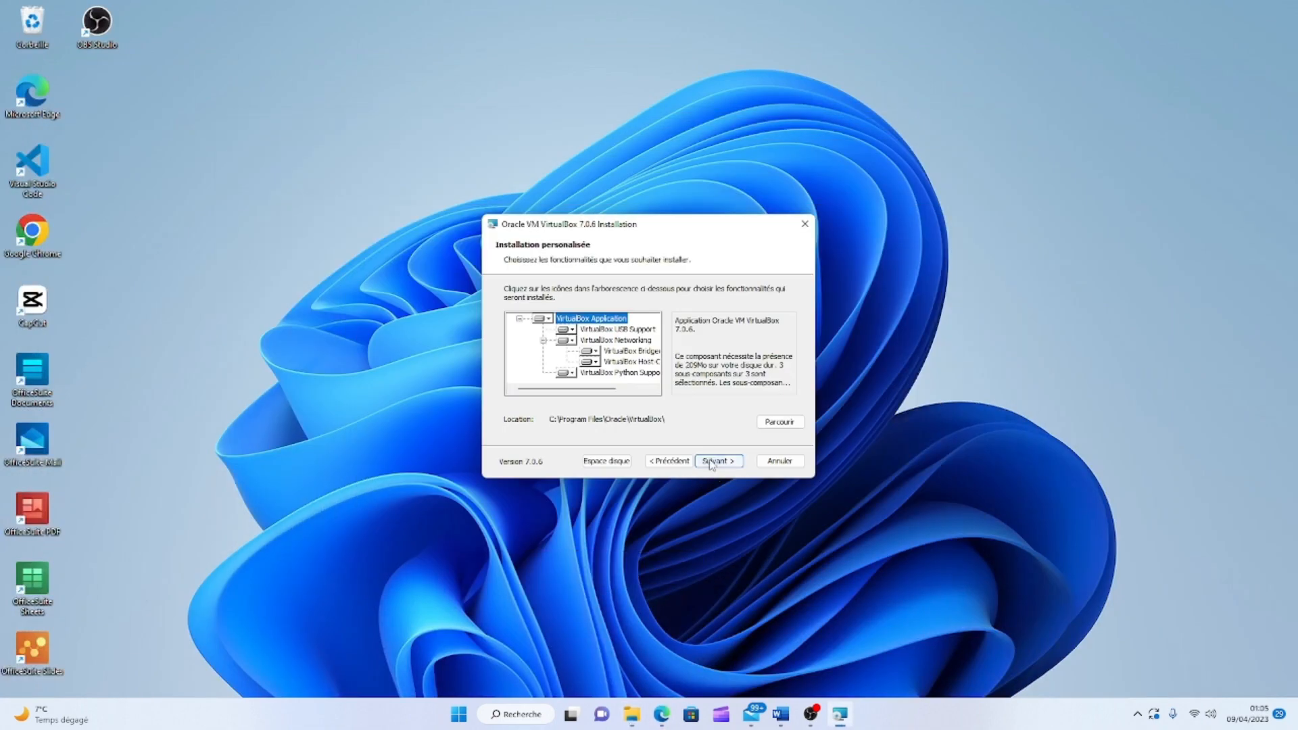
click(717, 461)
drag(703, 232, 642, 146)
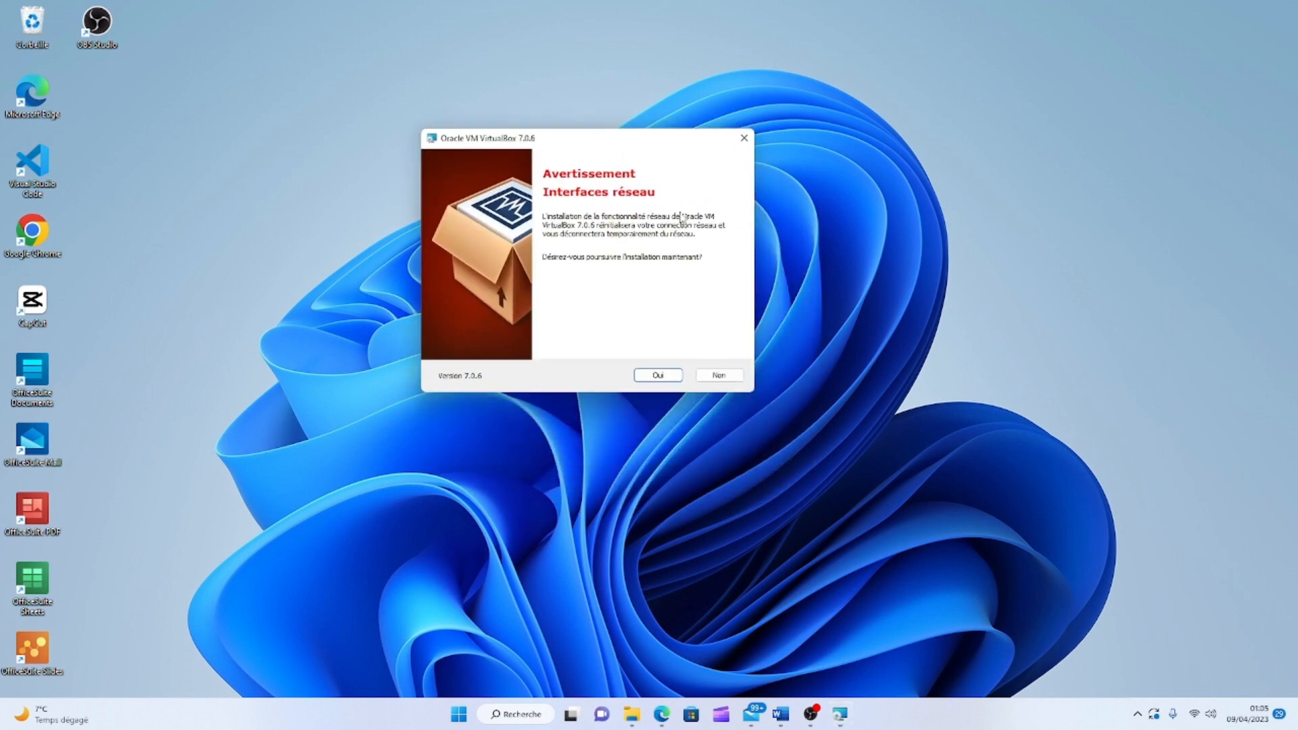
click(657, 375)
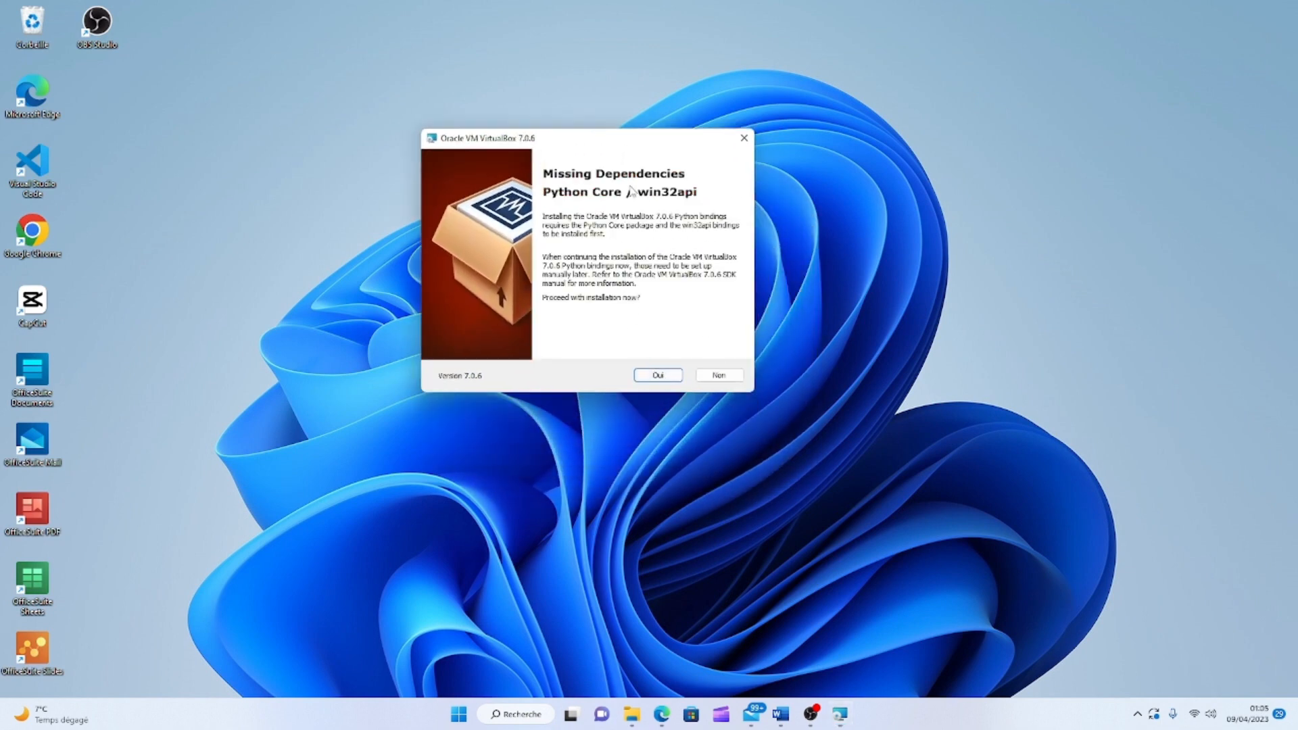
click(657, 375)
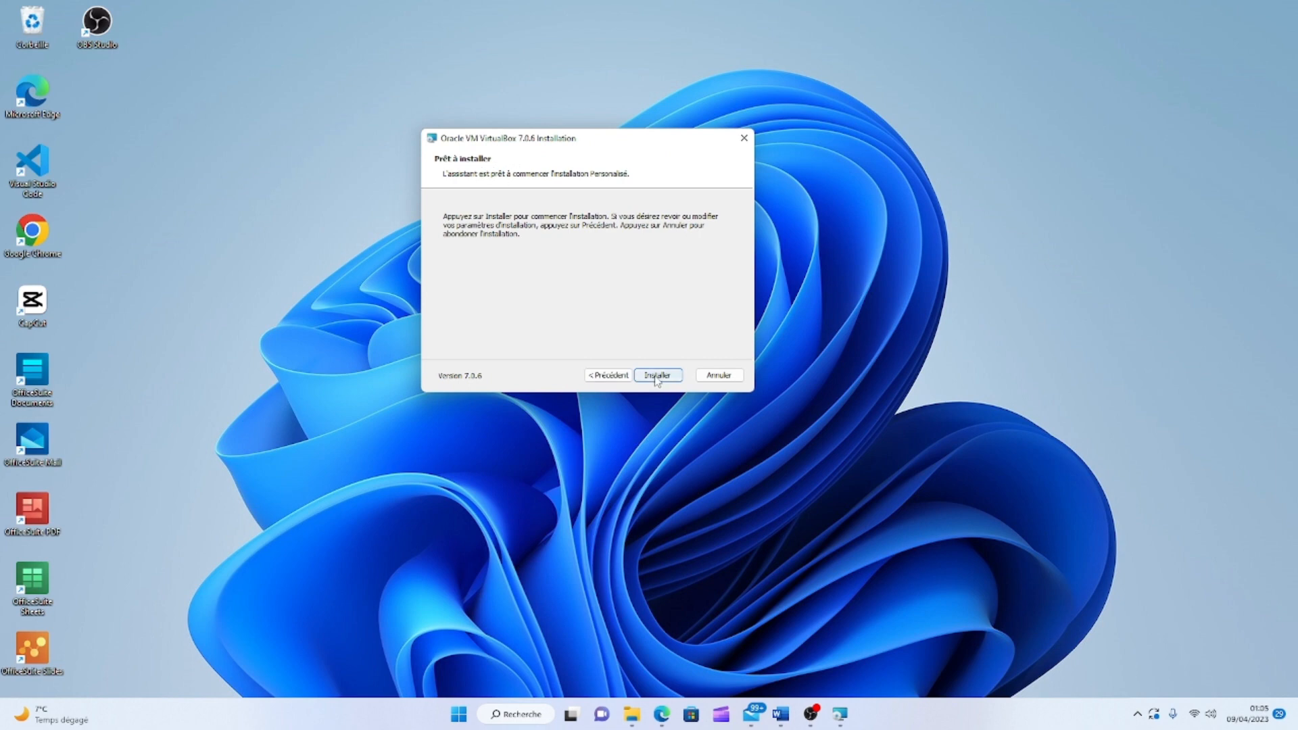
click(657, 376)
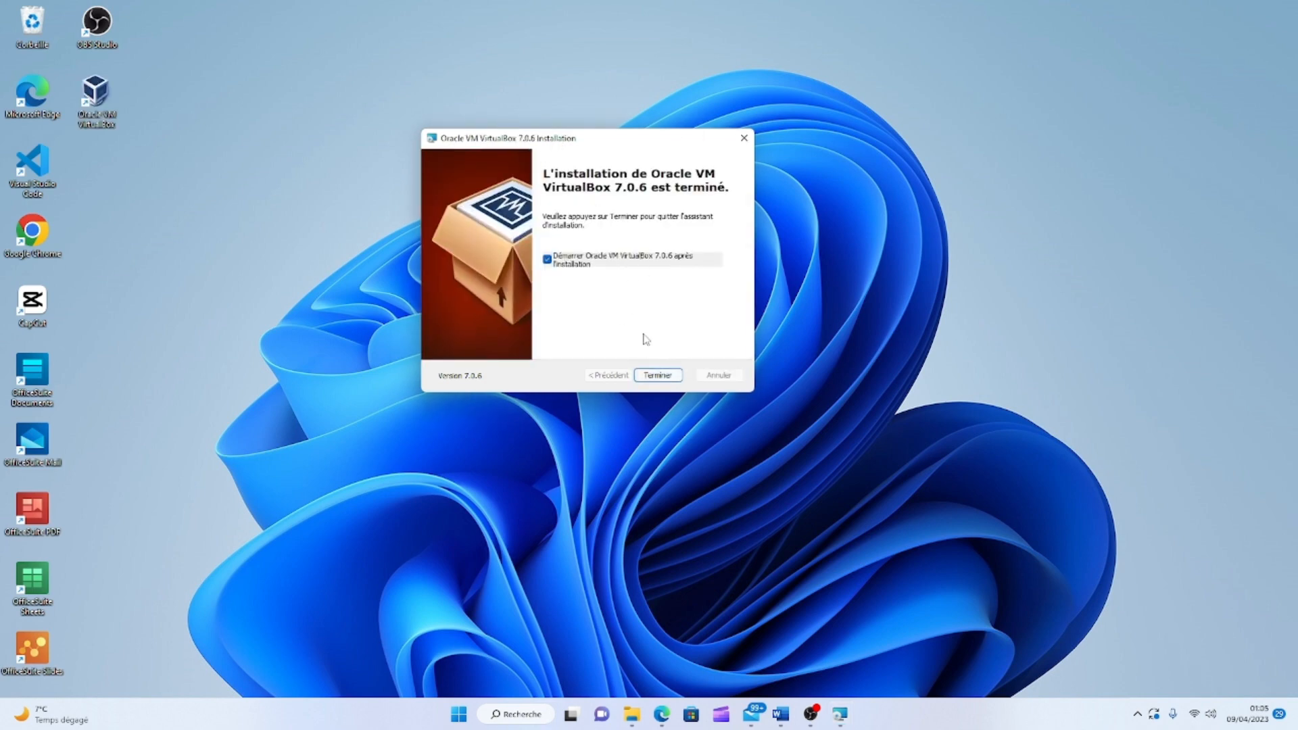
click(657, 375)
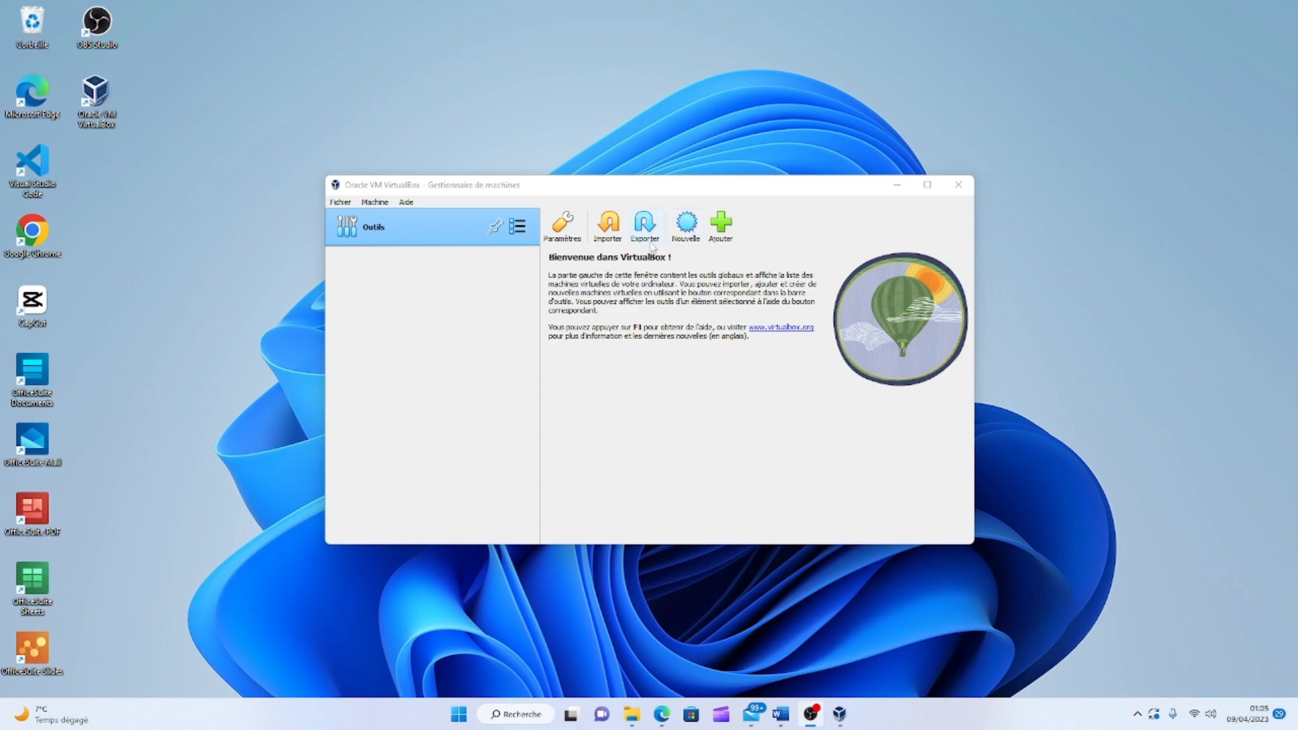
Start a new virtual machine and enter the machine's name in the Nom field.
click(375, 203)
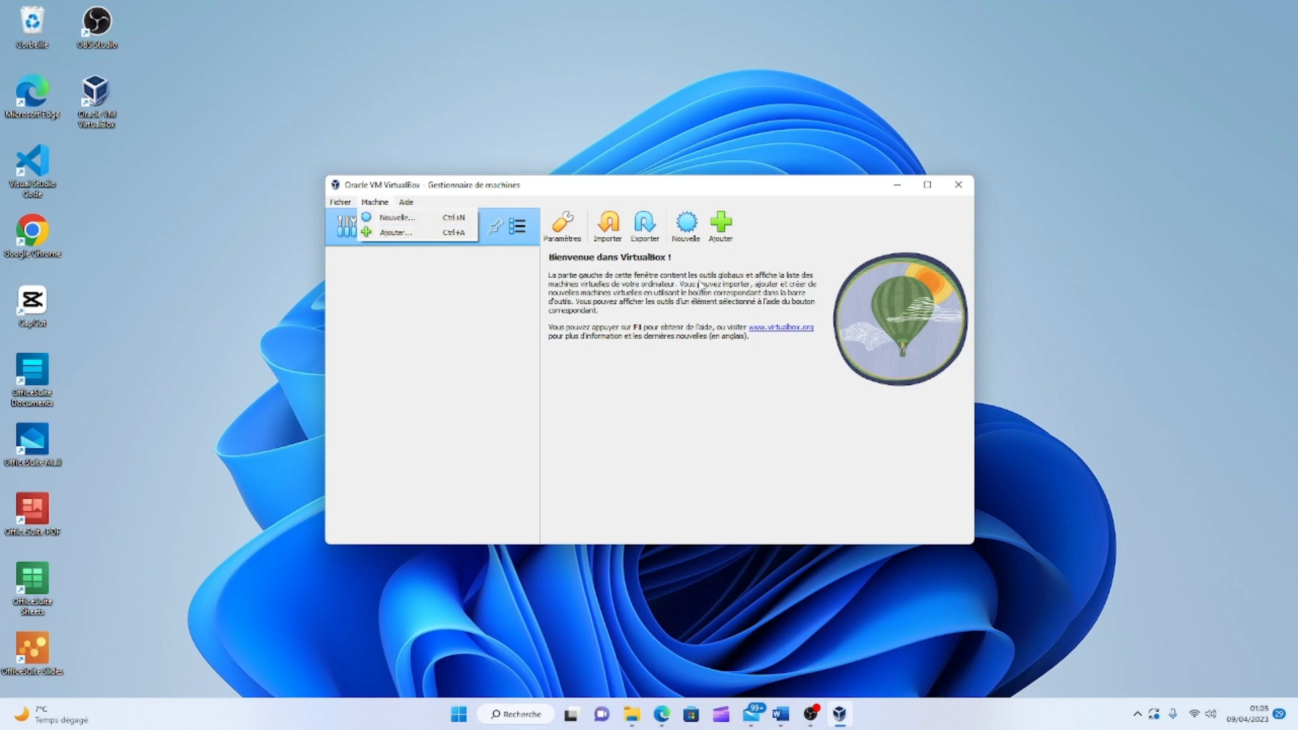
click(697, 232)
click(689, 231)
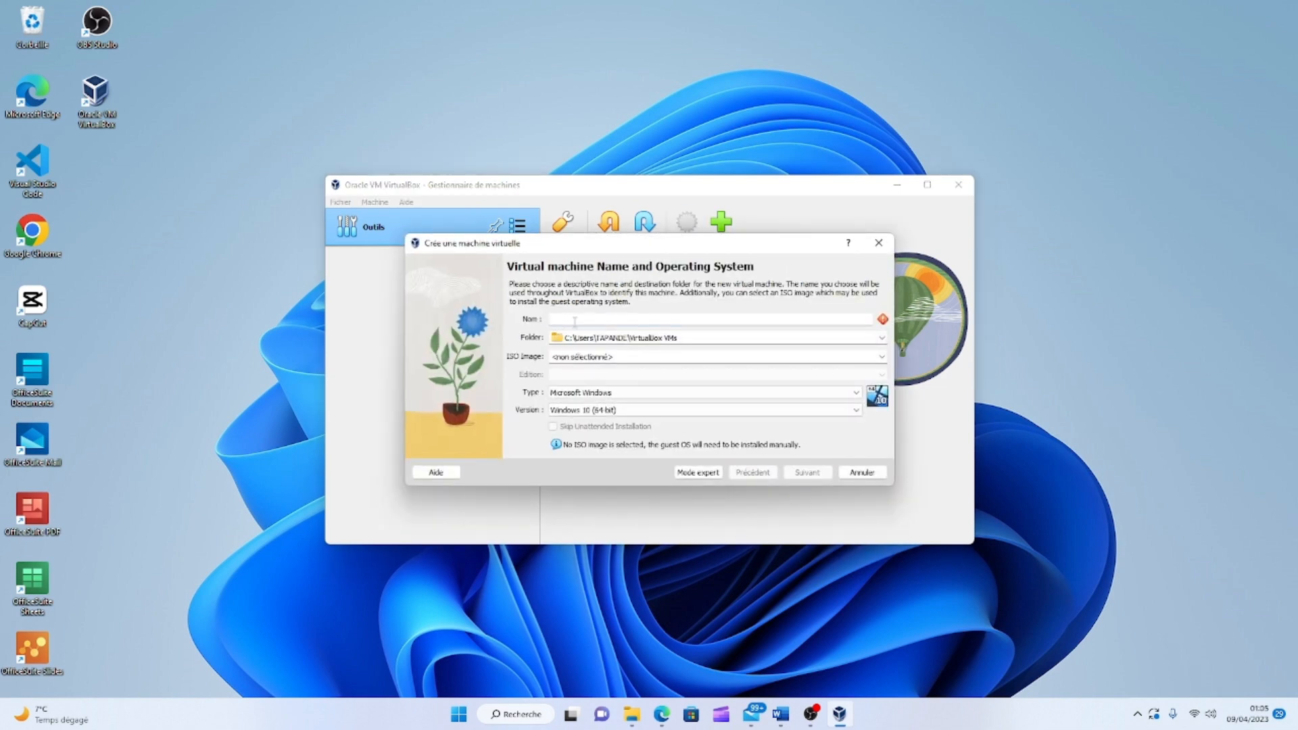
text(m)
key(BackSpace)
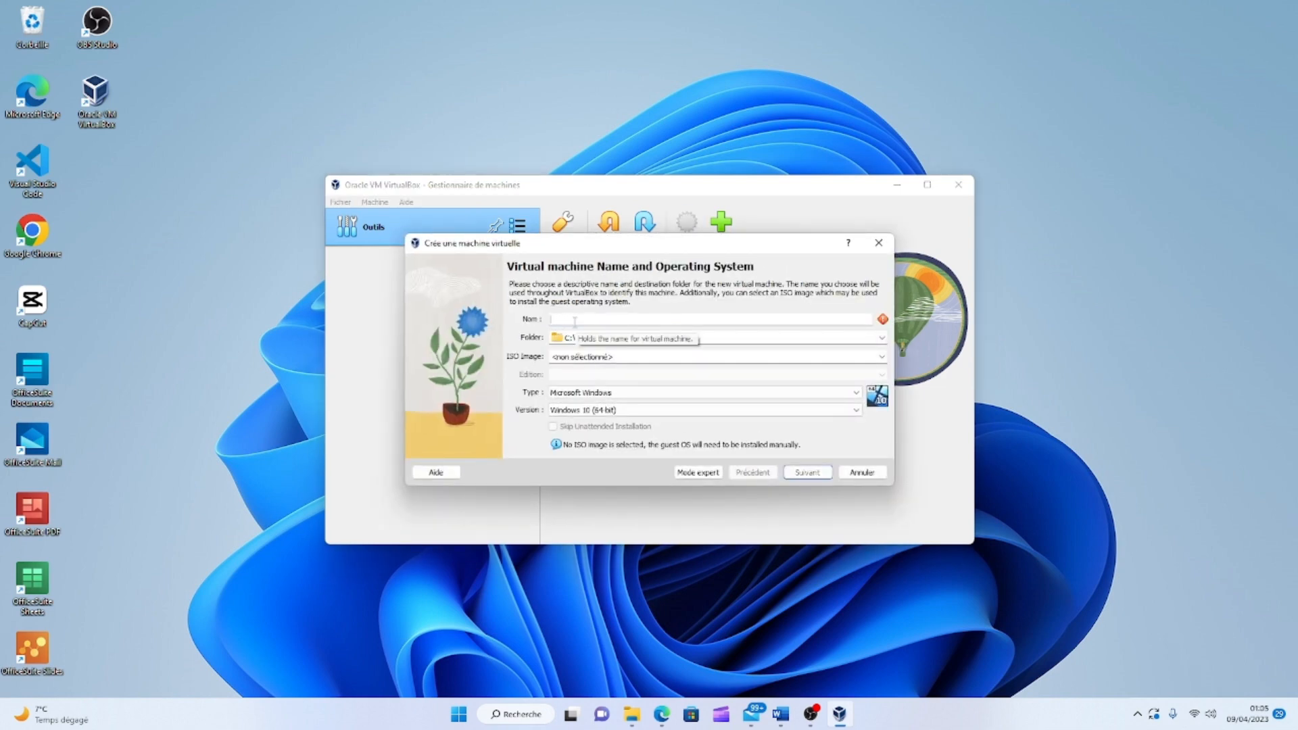
text(M)
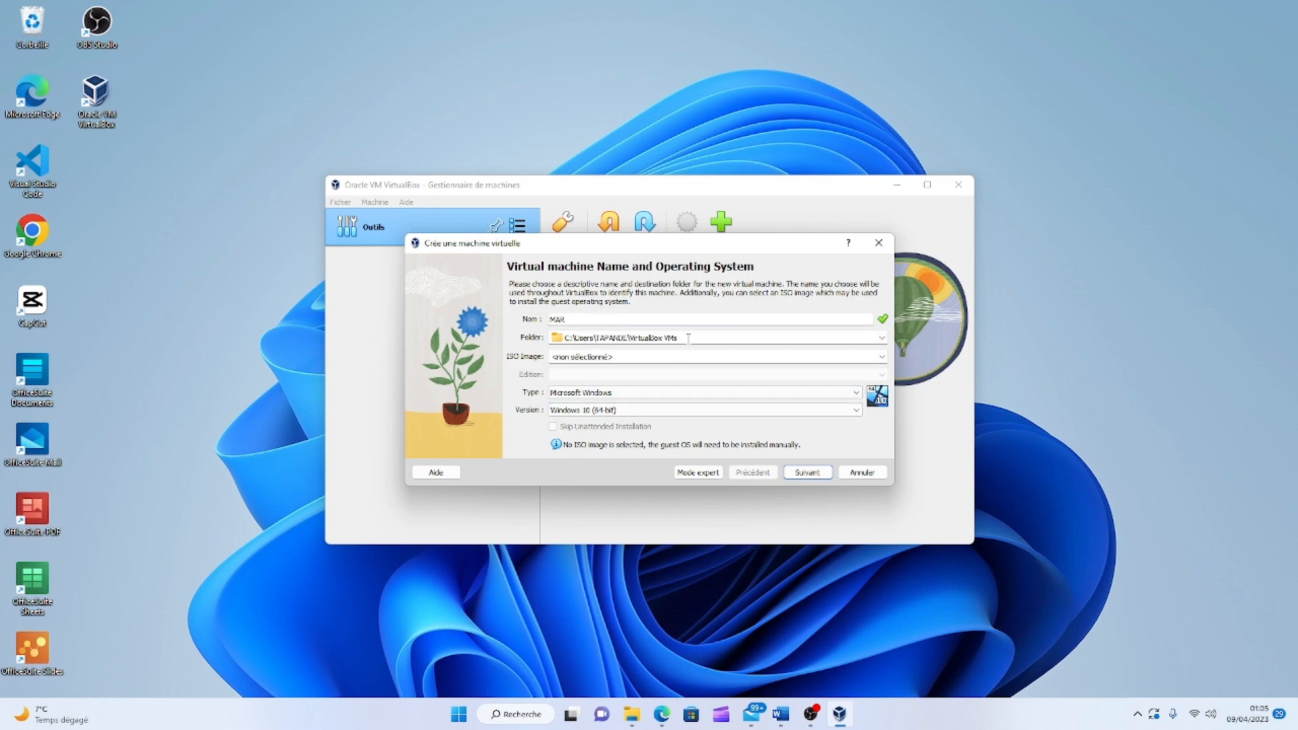
text(ARIEN)
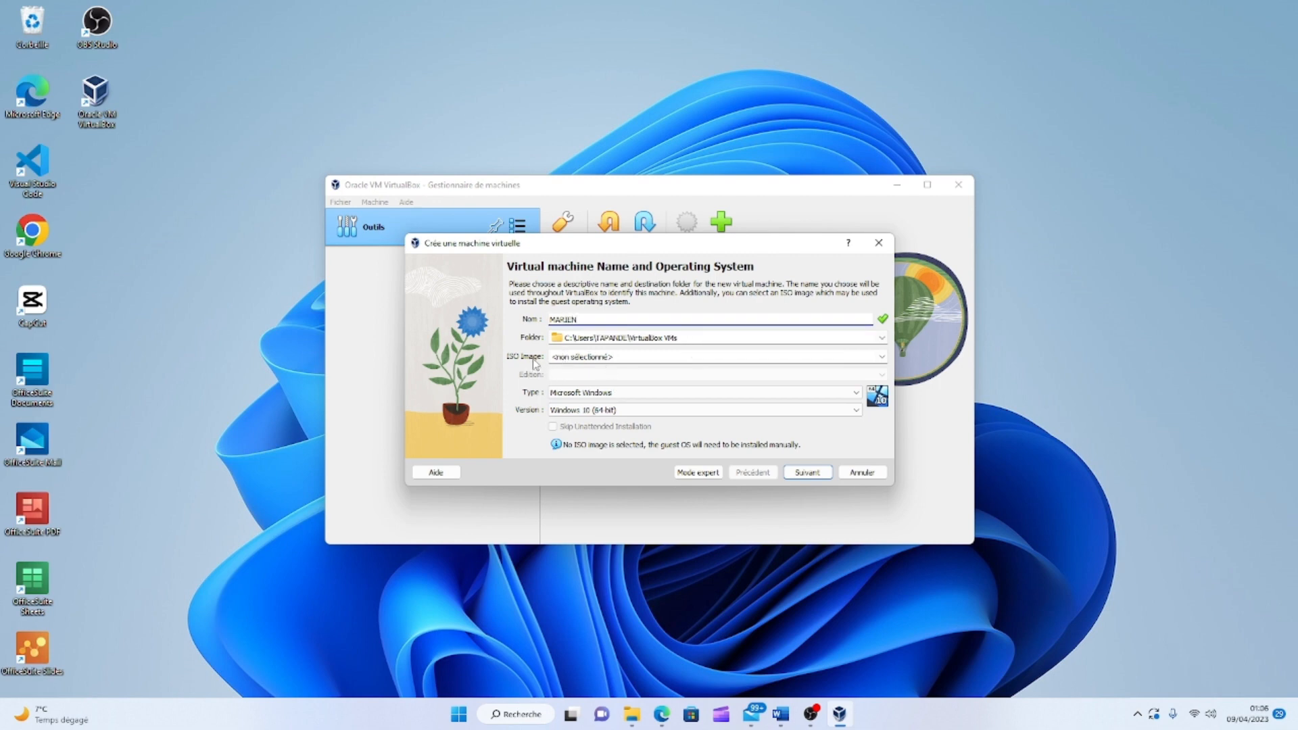
click(607, 358)
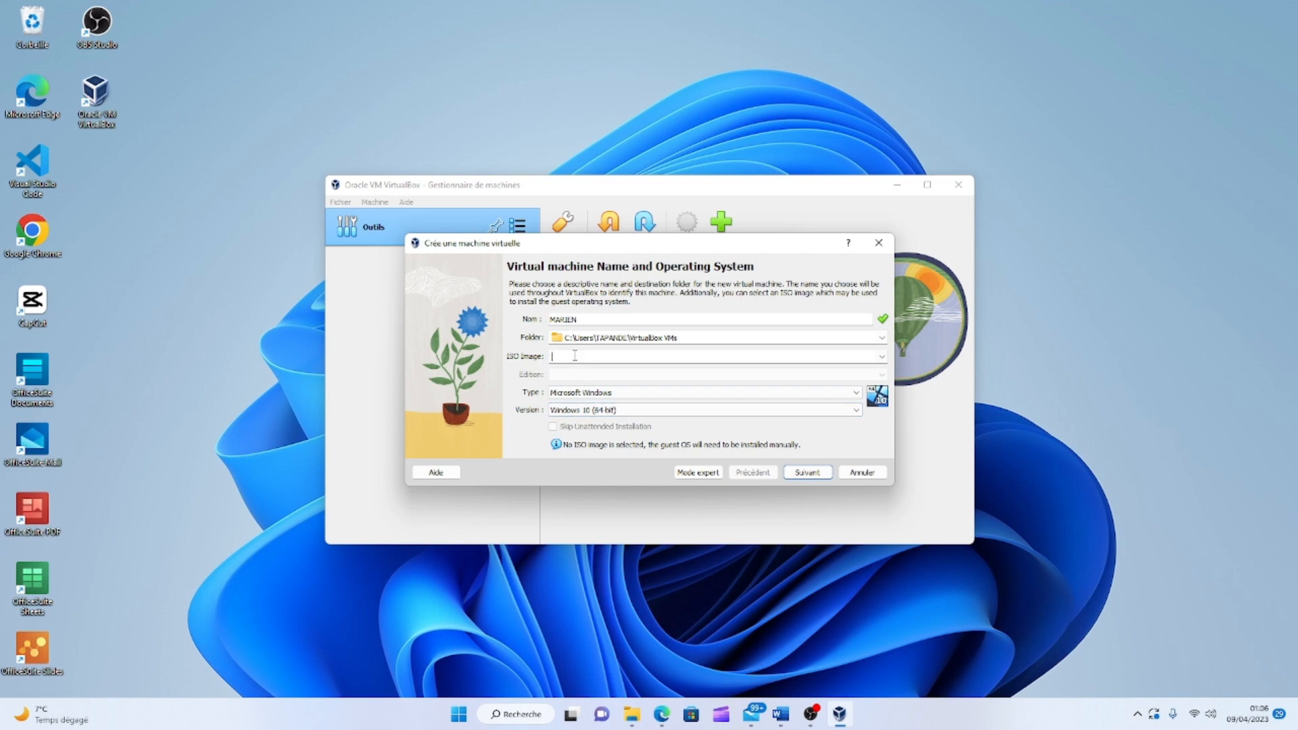
Set the machine type to Linux and the version to Ubuntu (64-bit).
click(856, 395)
click(676, 423)
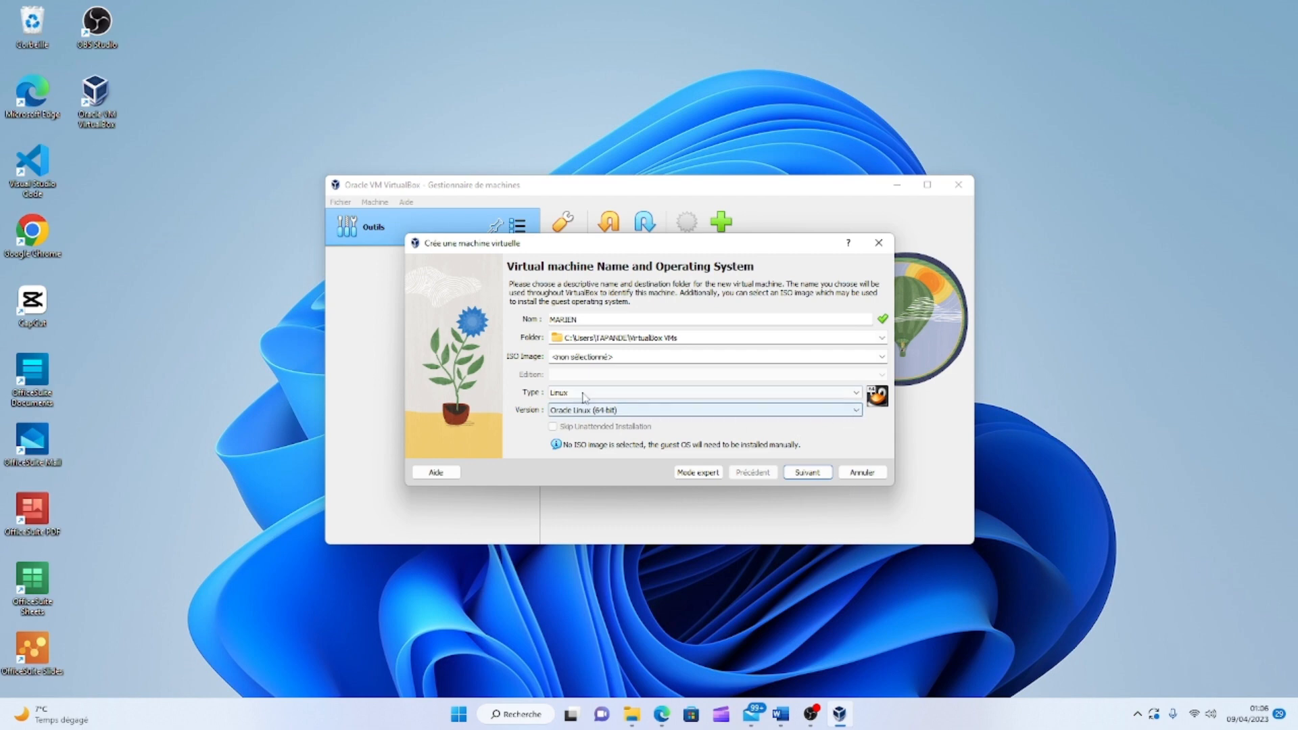
click(608, 410)
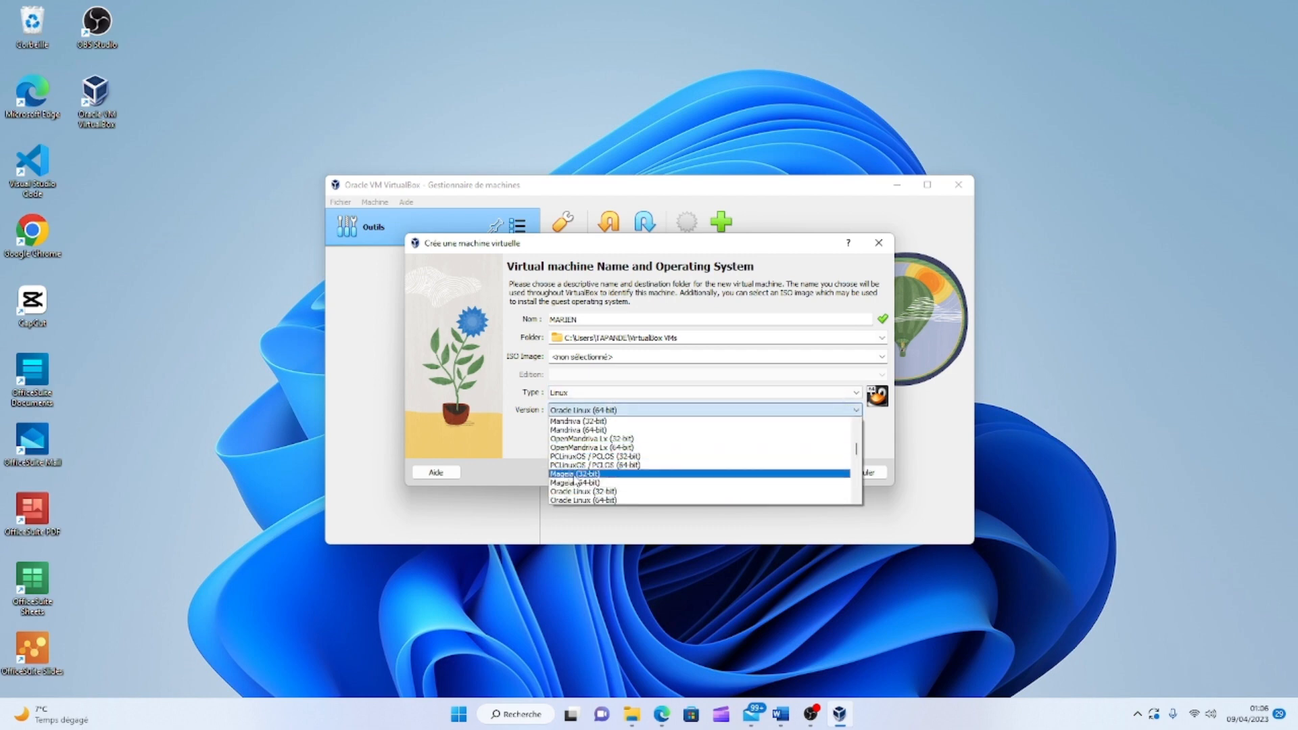
scroll(578, 484, down, 10)
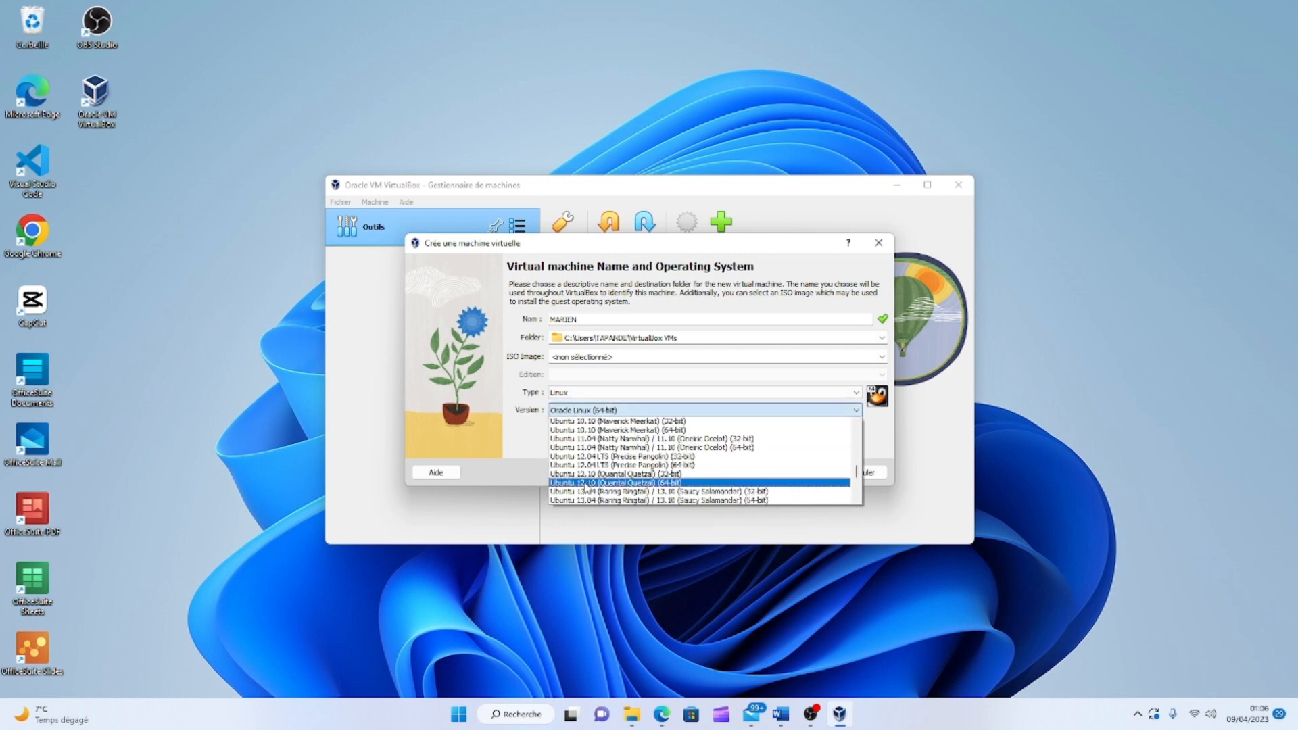
scroll(585, 485, up, 2)
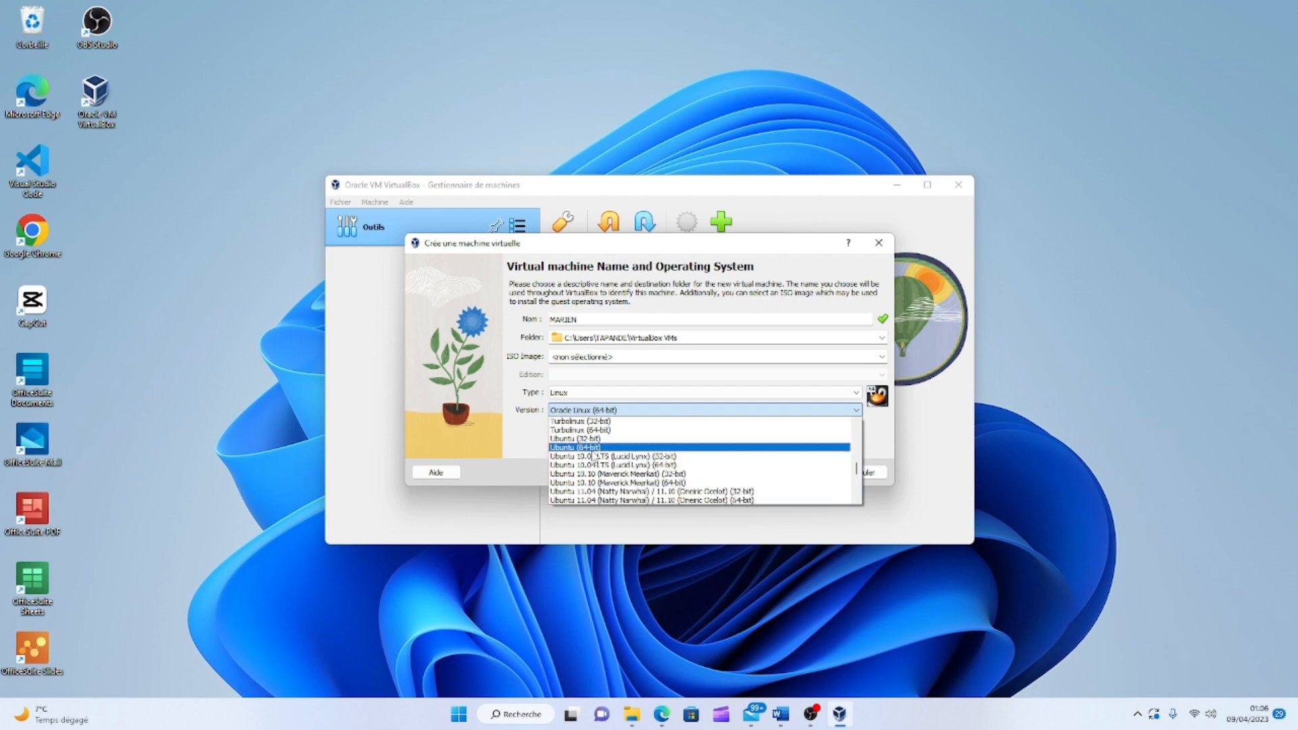
click(589, 447)
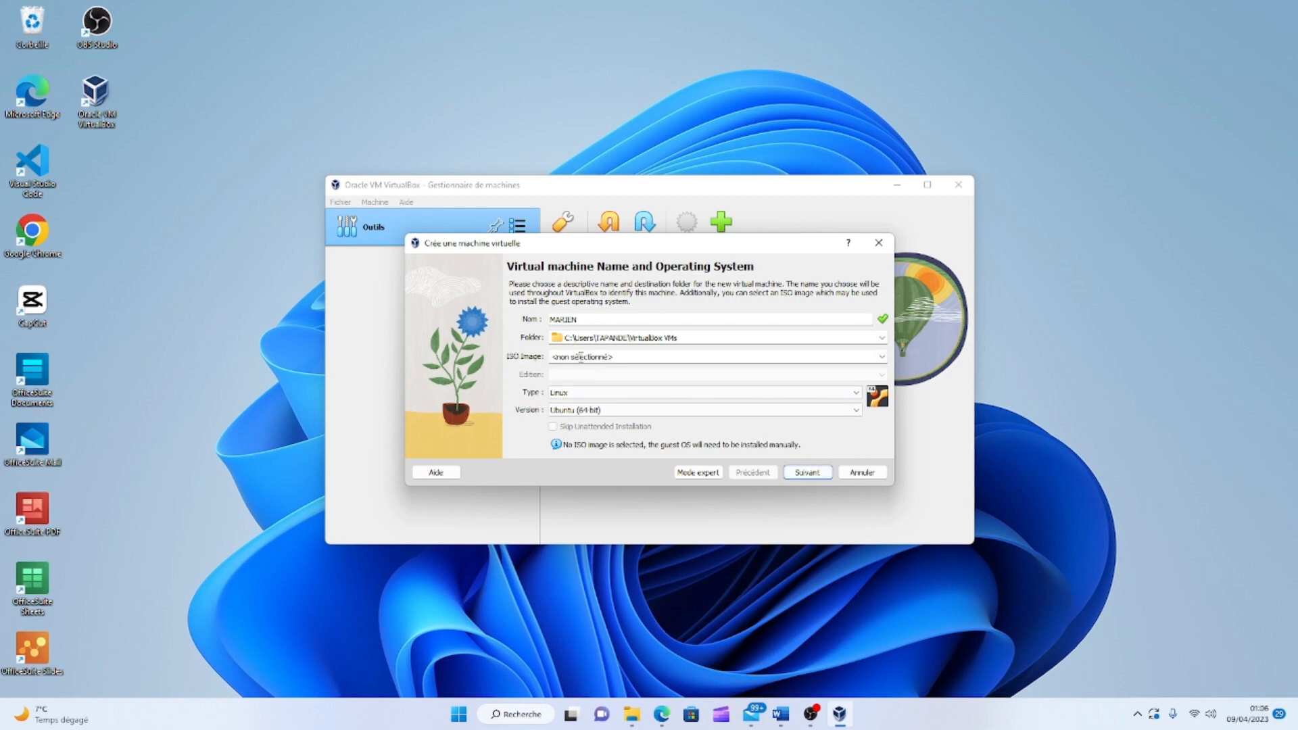
Choose ubuntu-22.10-desktop-amd64 from the Downloads folder as the ISO image.
click(881, 357)
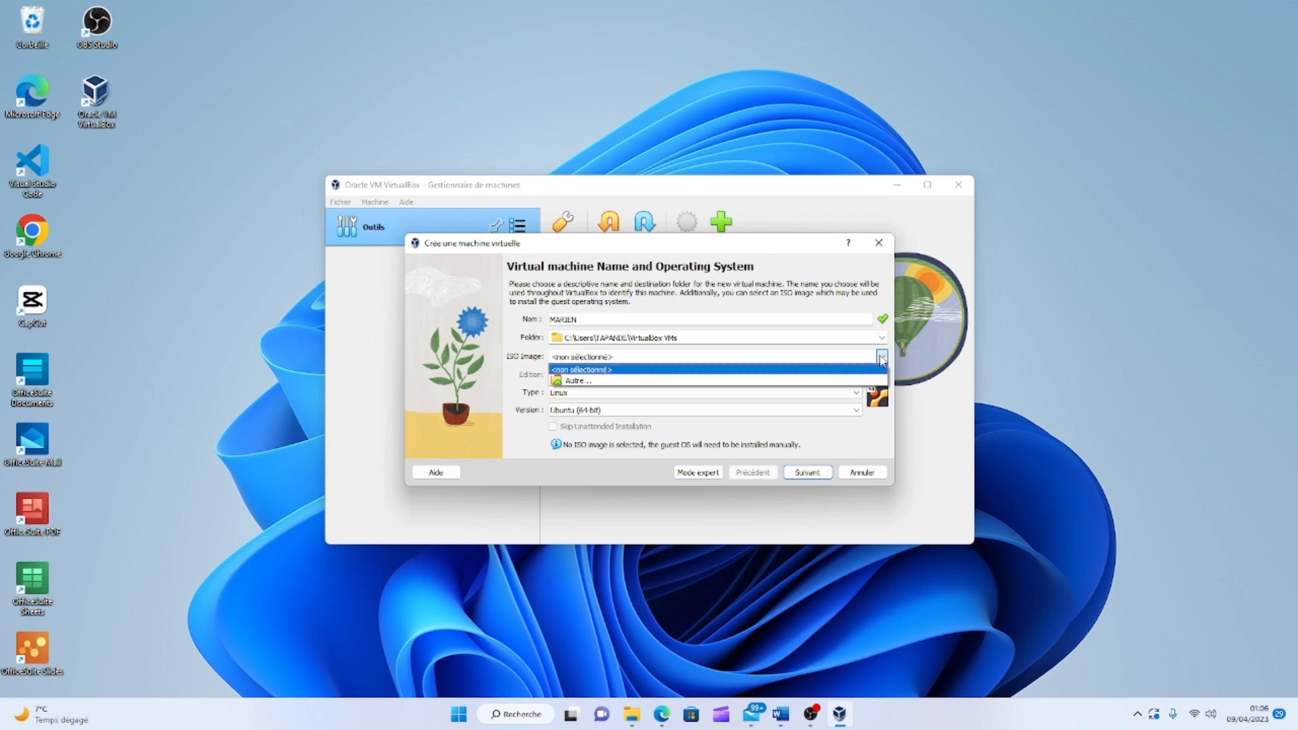
click(630, 381)
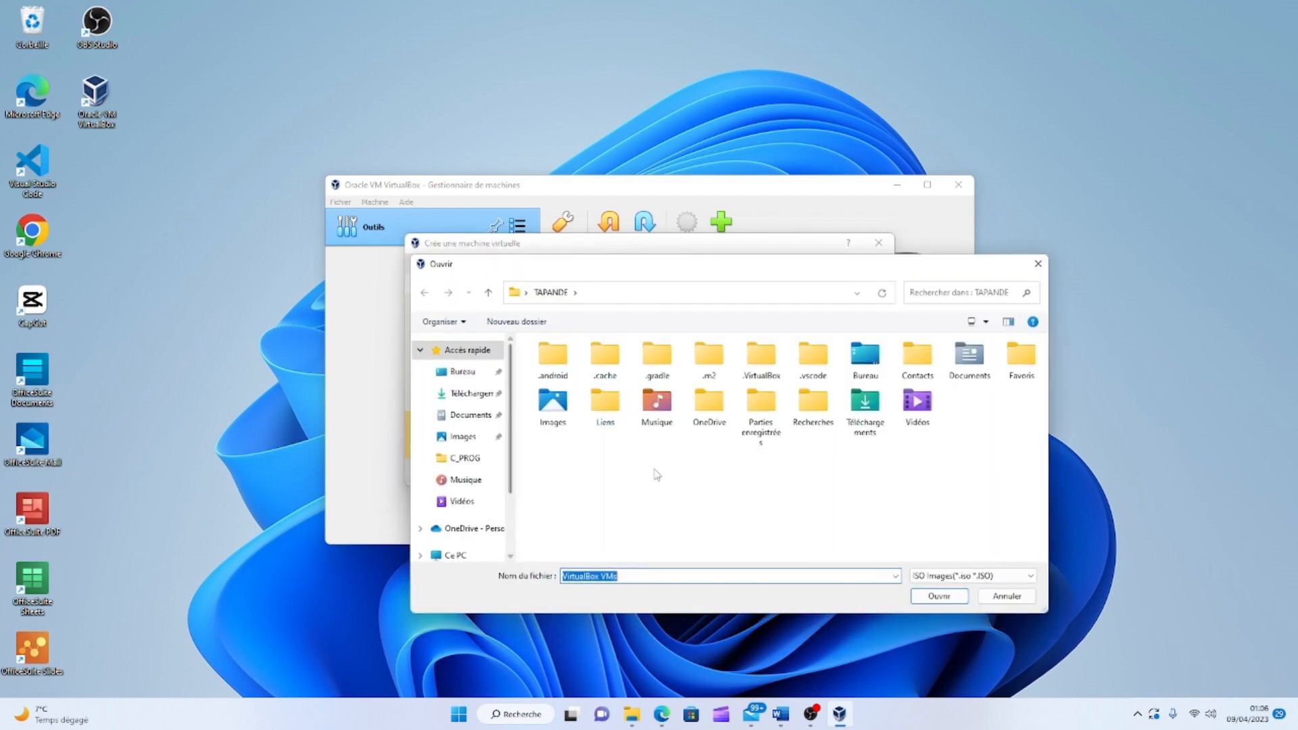
click(468, 393)
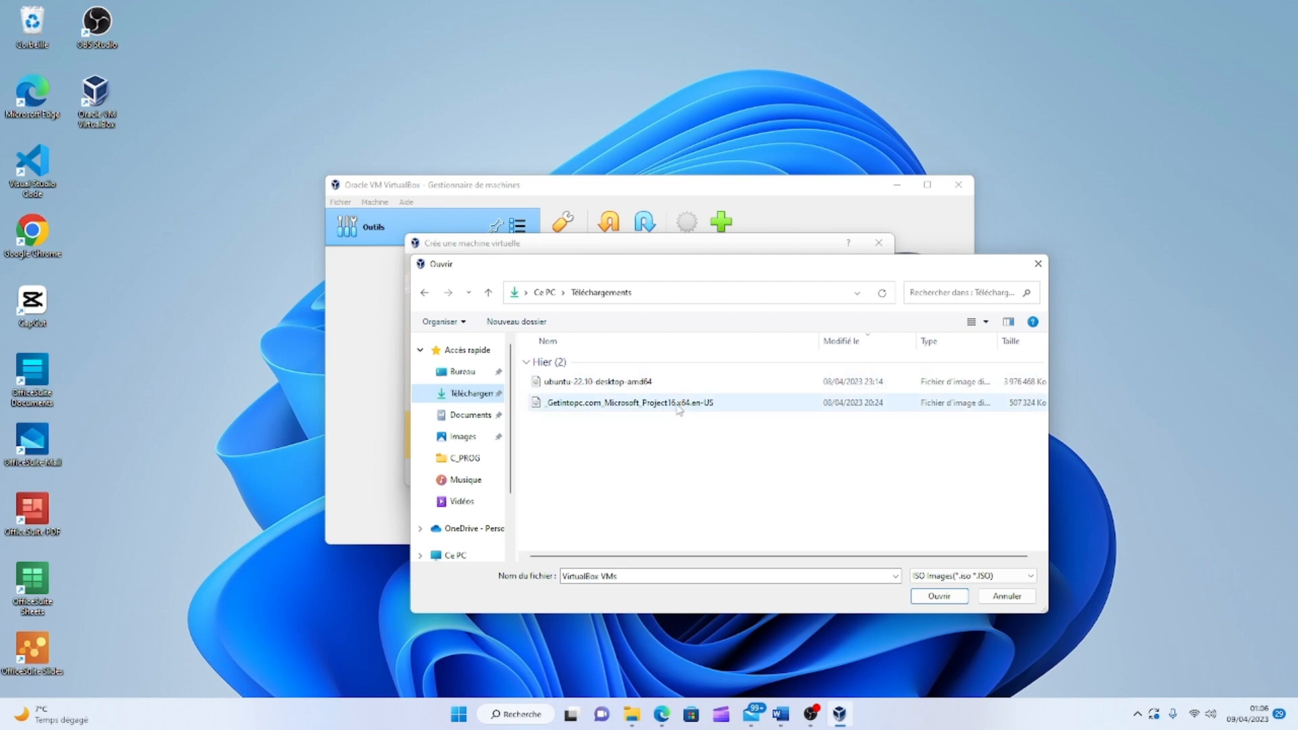
click(615, 382)
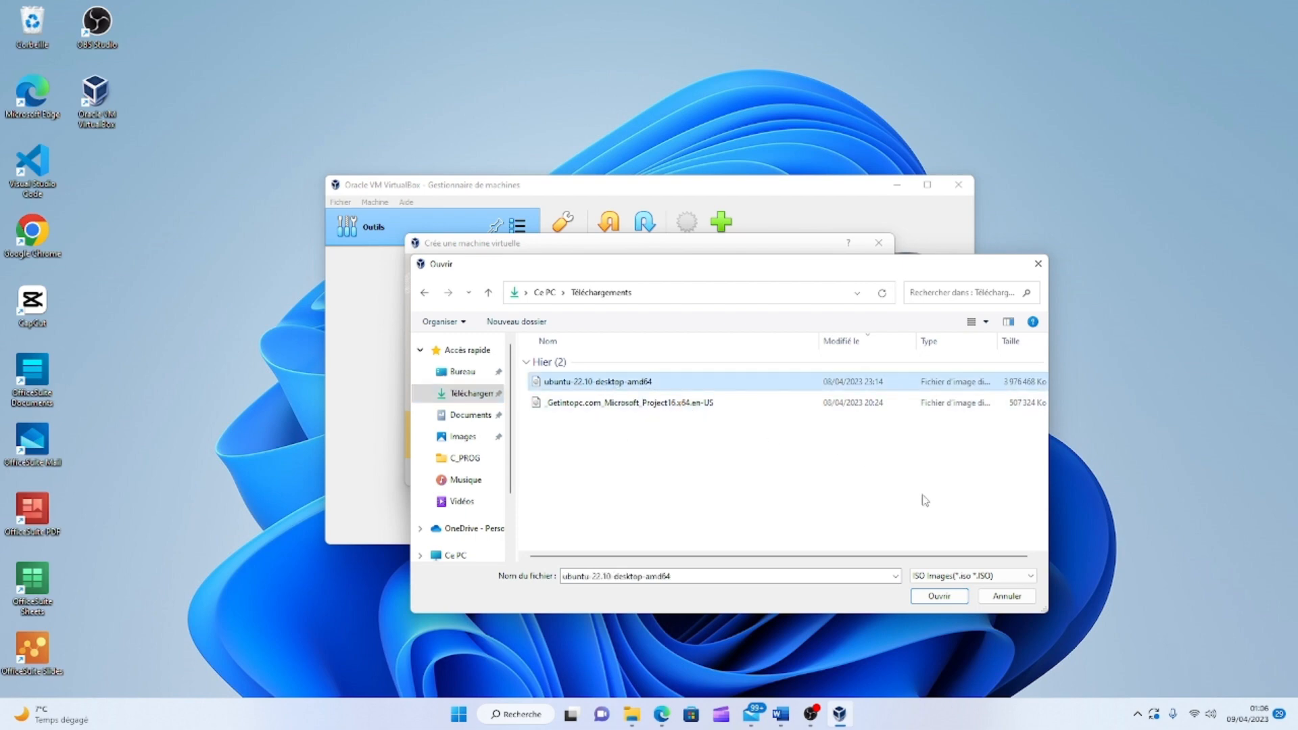
click(934, 595)
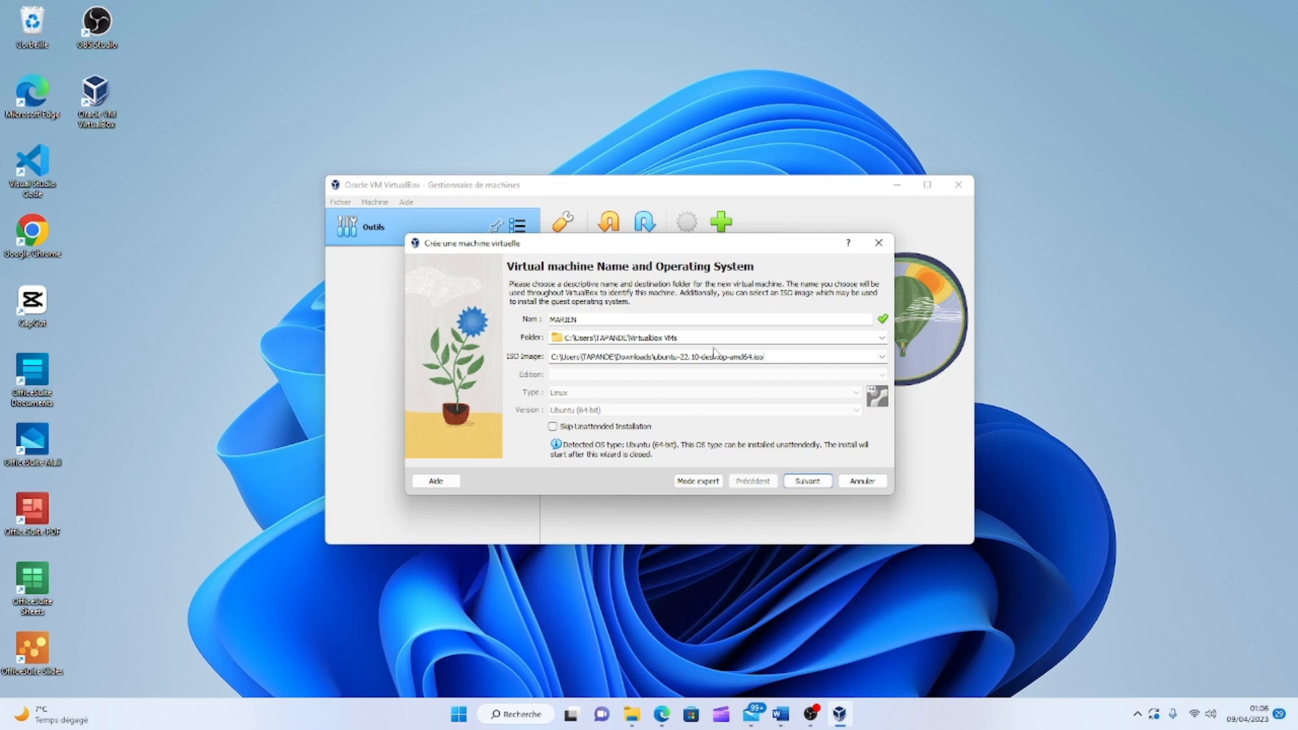
On the unattended install page, replace the default username with a new one.
click(807, 481)
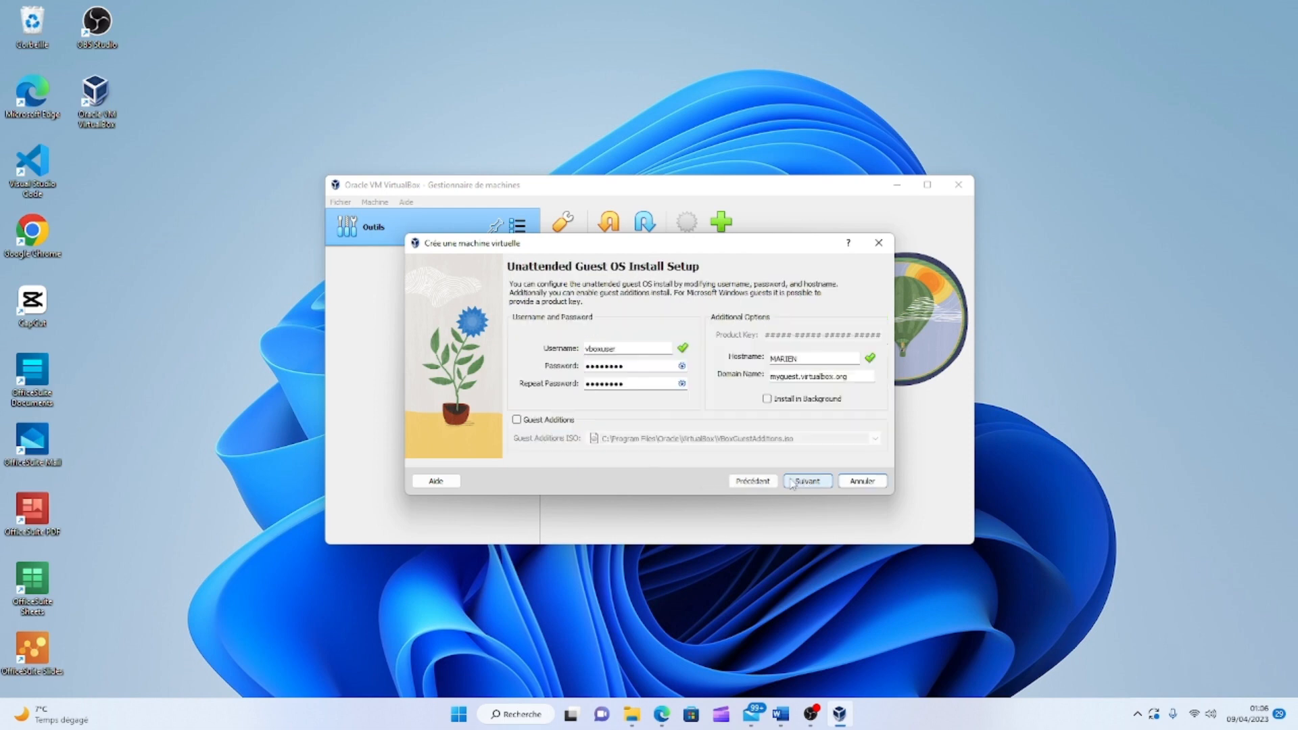
click(629, 350)
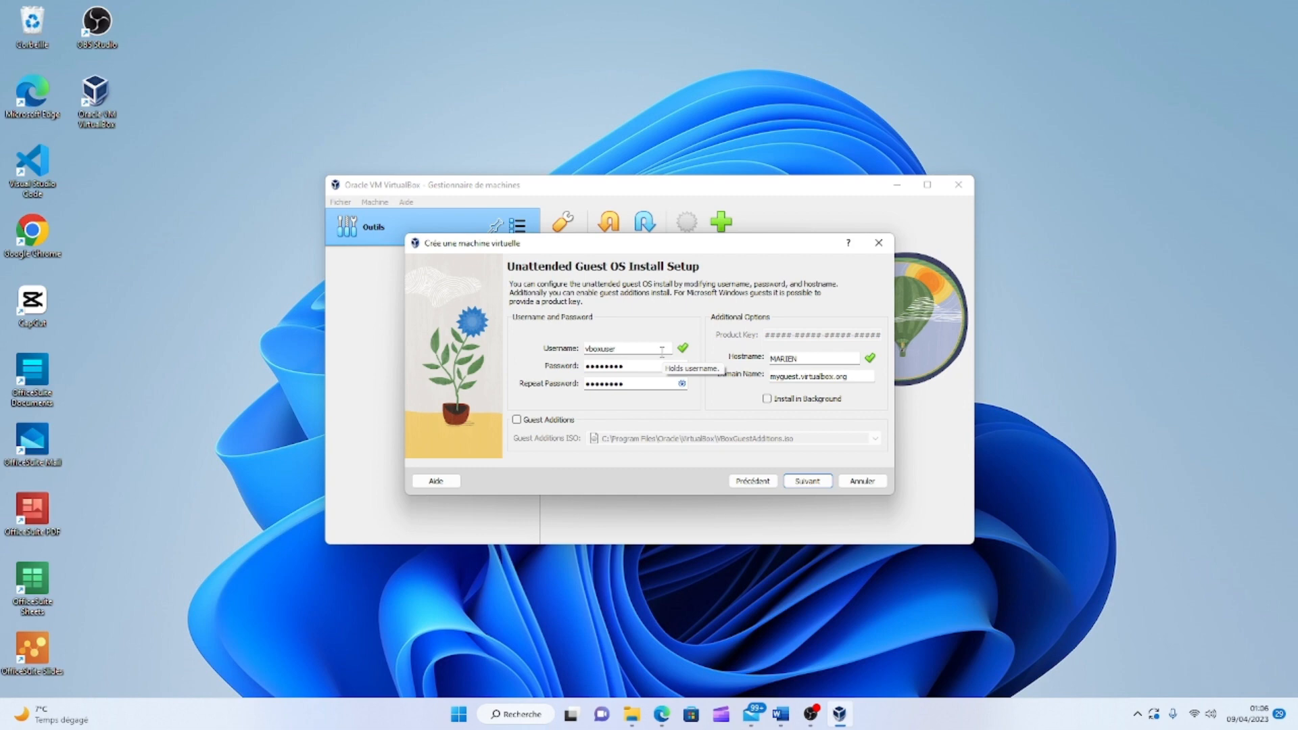
key(BackSpace)
key(BackSpace)
key(BackSpace)
key(BackSpace)
key(BackSpace)
key(BackSpace)
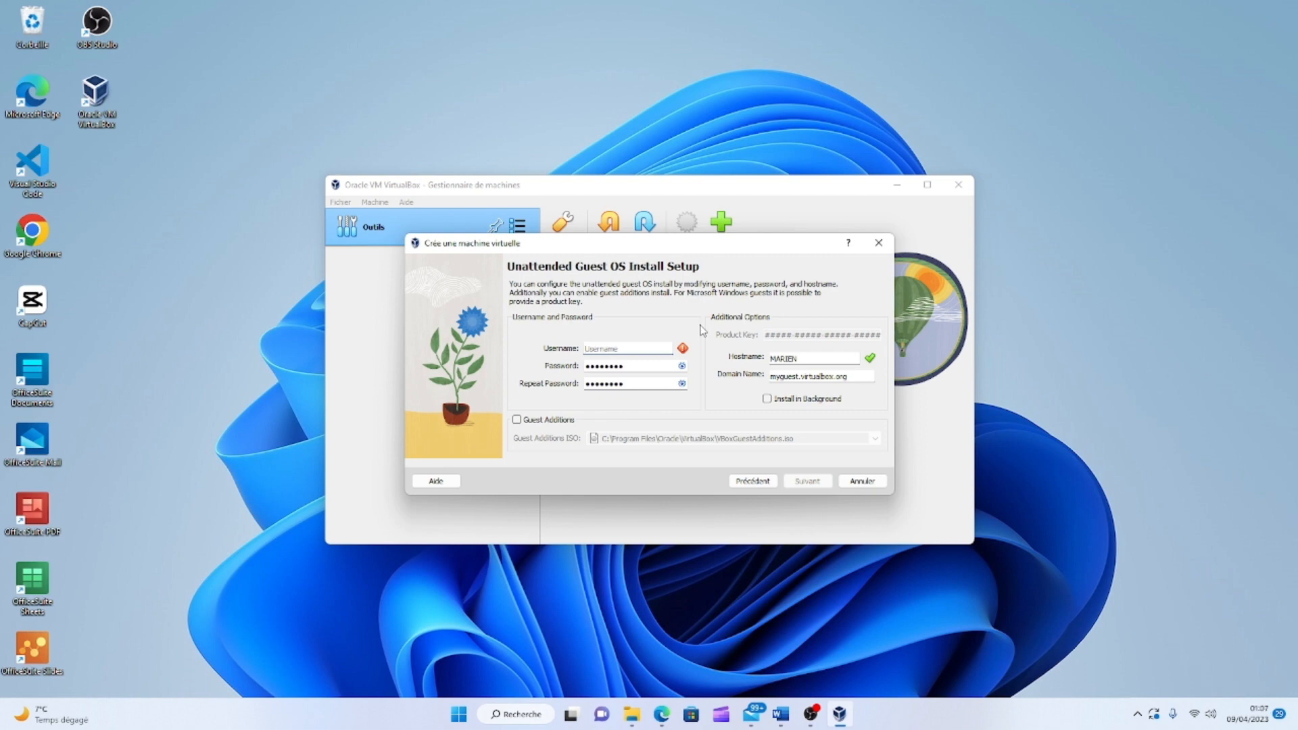
text(MARIEN)
Replace the Password and Repeat Password entries with a new password and continue to Hardware.
drag(623, 365, 576, 367)
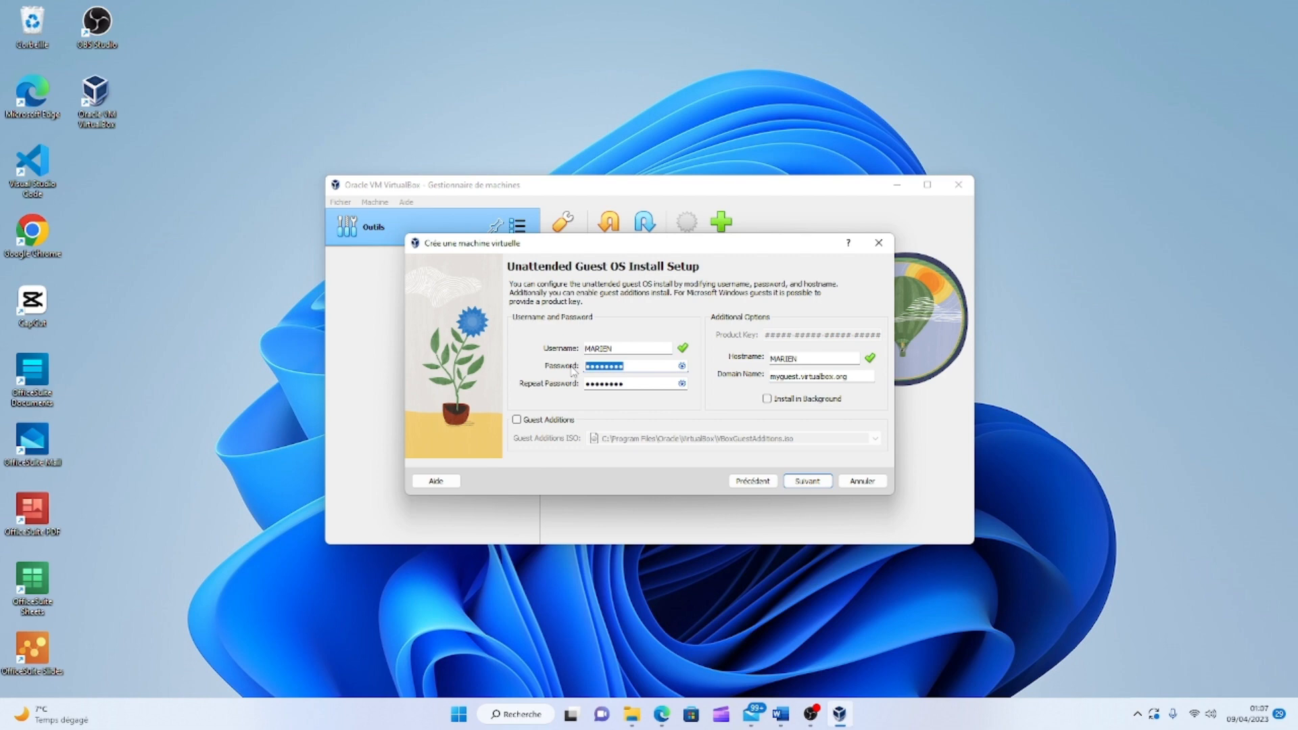
text(a)
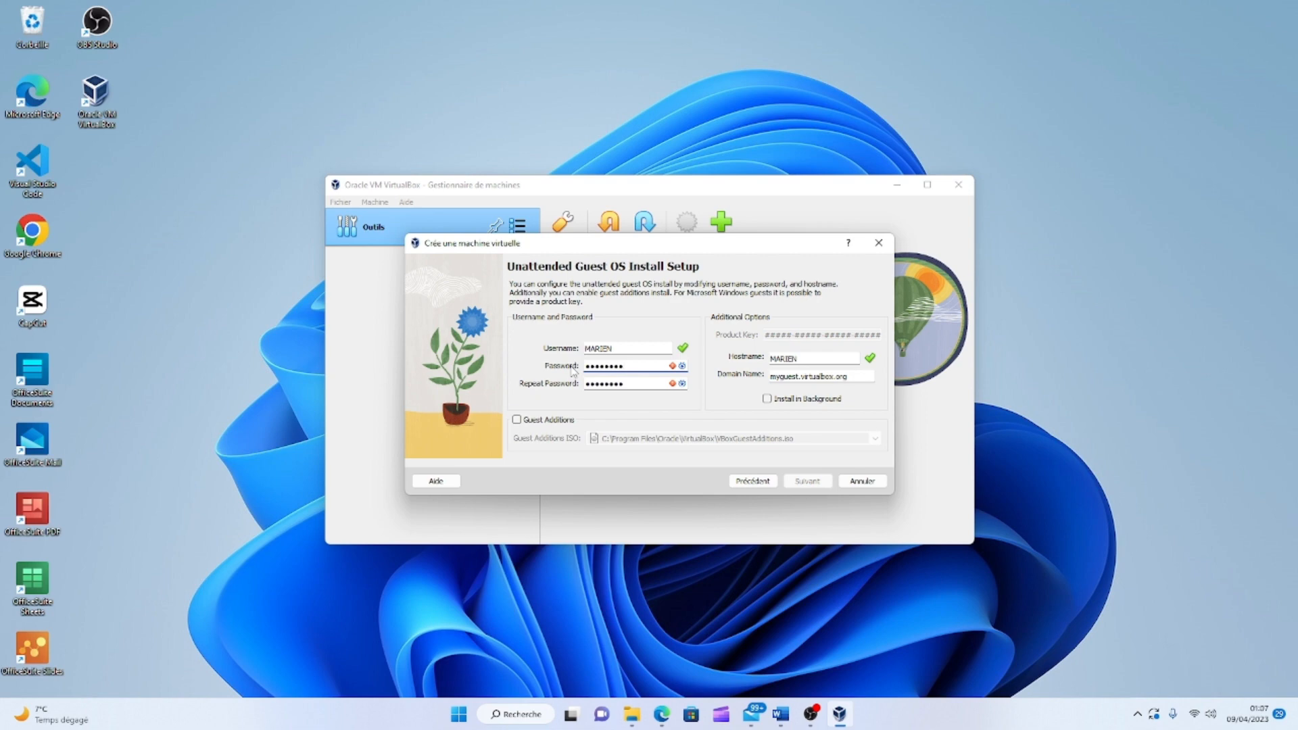
drag(644, 387, 558, 390)
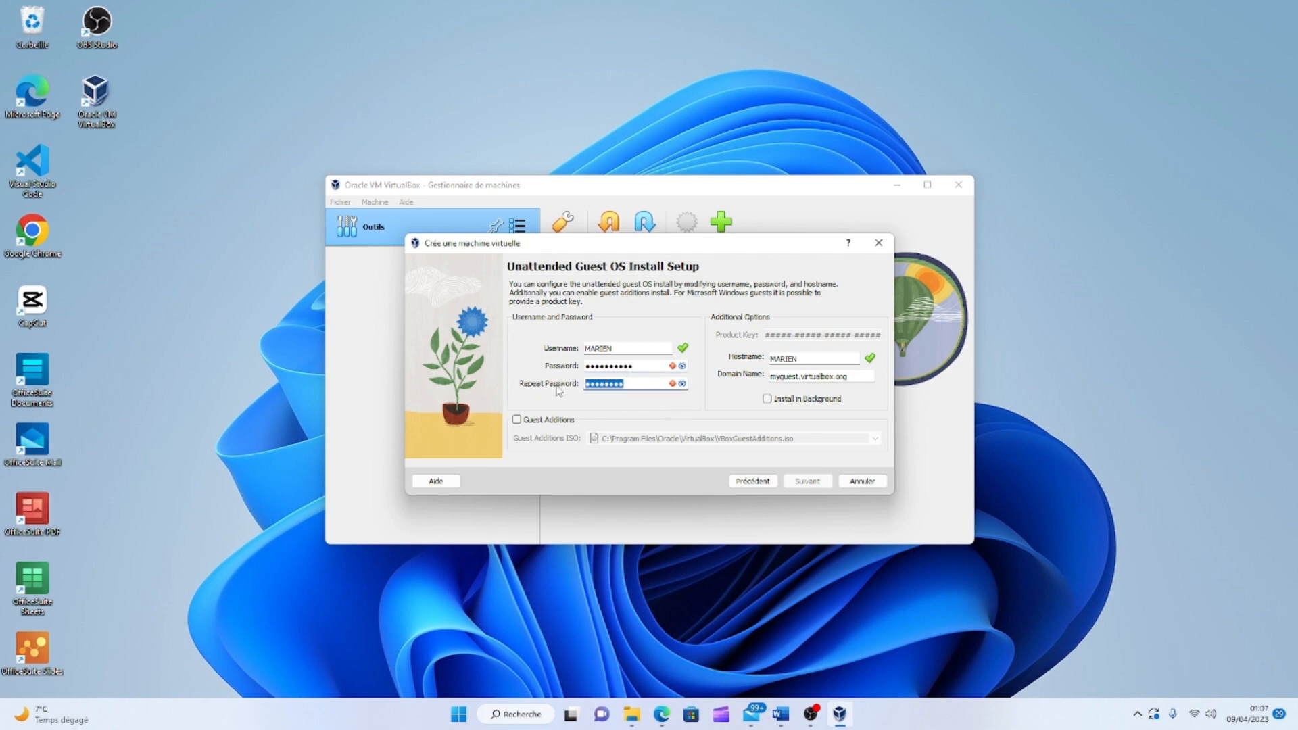
text(aaa)
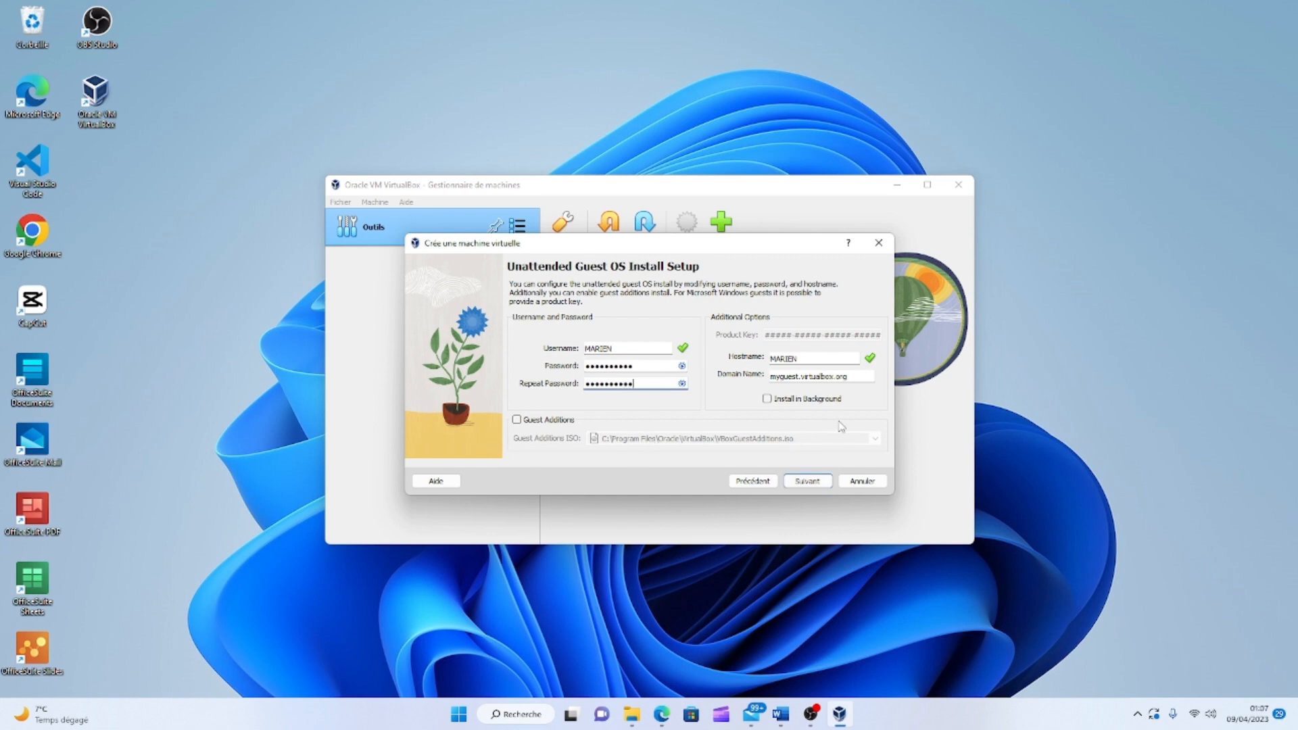
click(807, 481)
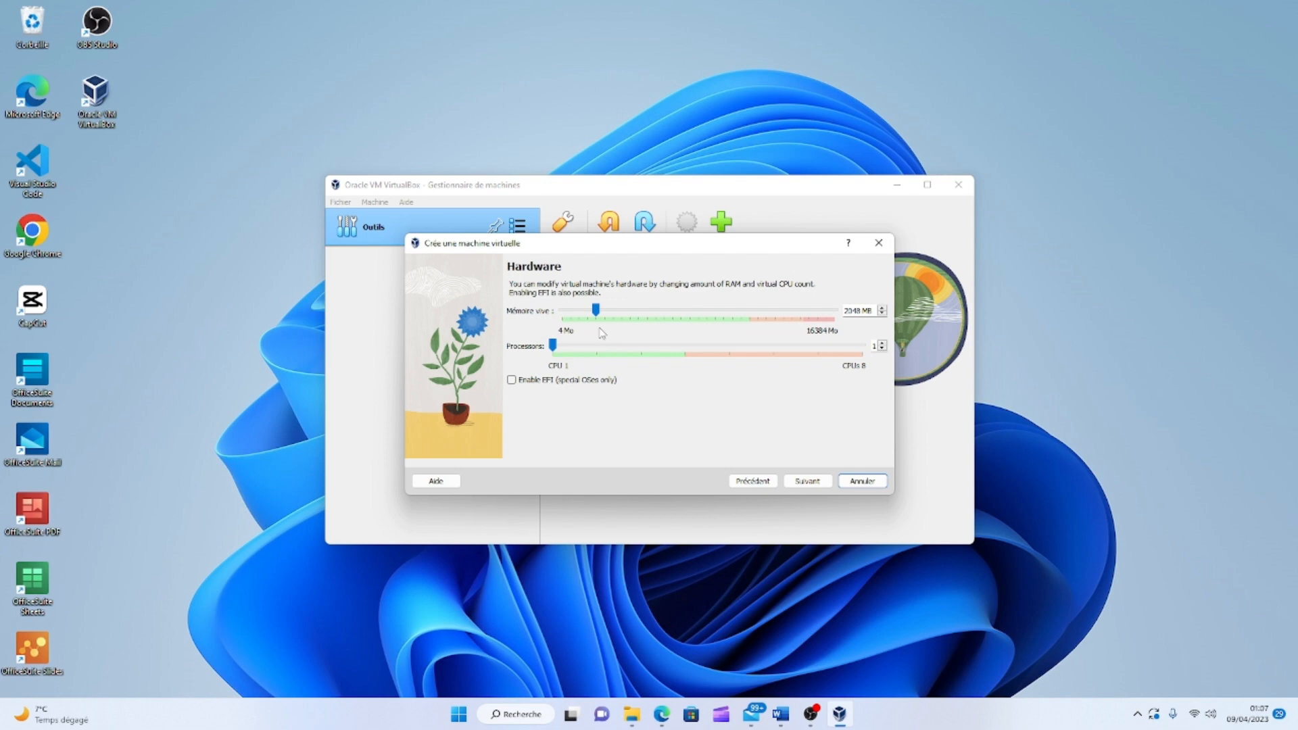
Set base memory to 8783 MB and processors to 3, then continue to the hard disk step.
drag(596, 313, 710, 324)
drag(559, 351, 671, 359)
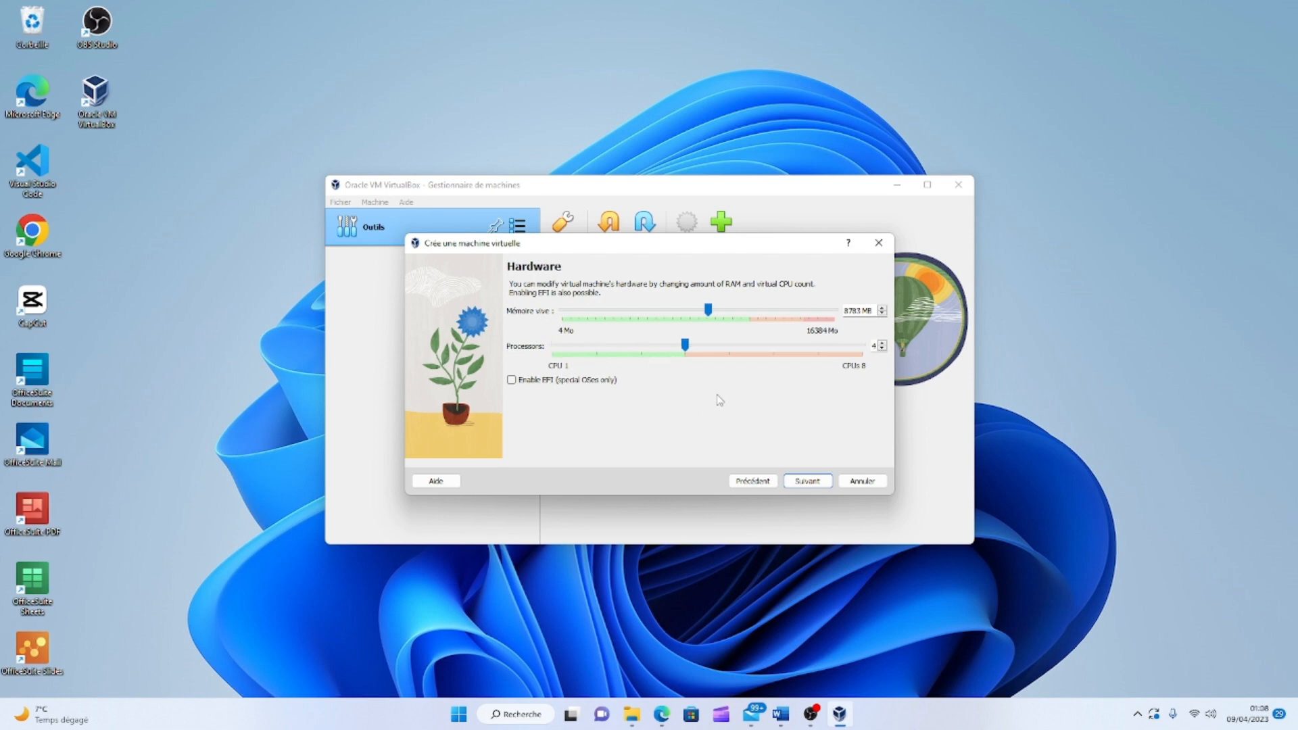
drag(672, 352, 662, 357)
click(807, 481)
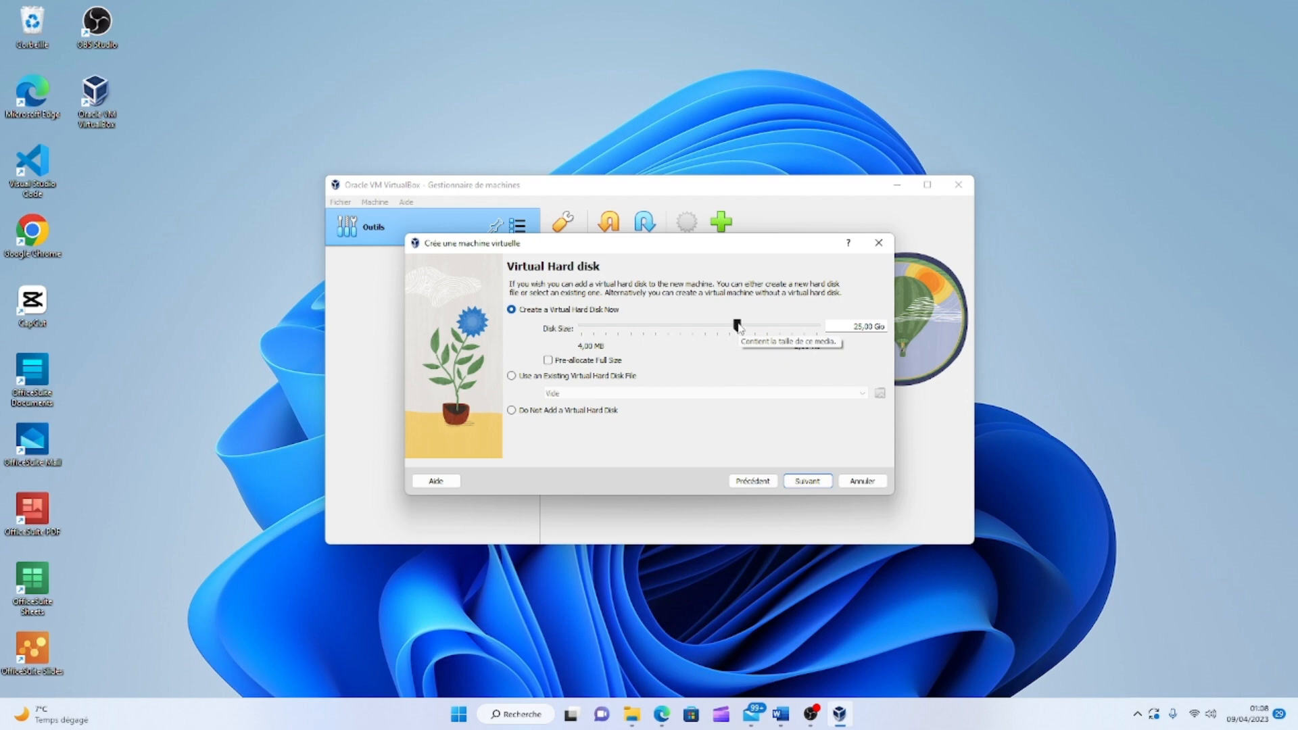
Set the virtual disk size to 35,31 Gio, review the summary and finish creating the machine.
mouse_move(739, 327)
mouse_down()
mouse_move(761, 328)
mouse_move(745, 329)
mouse_up()
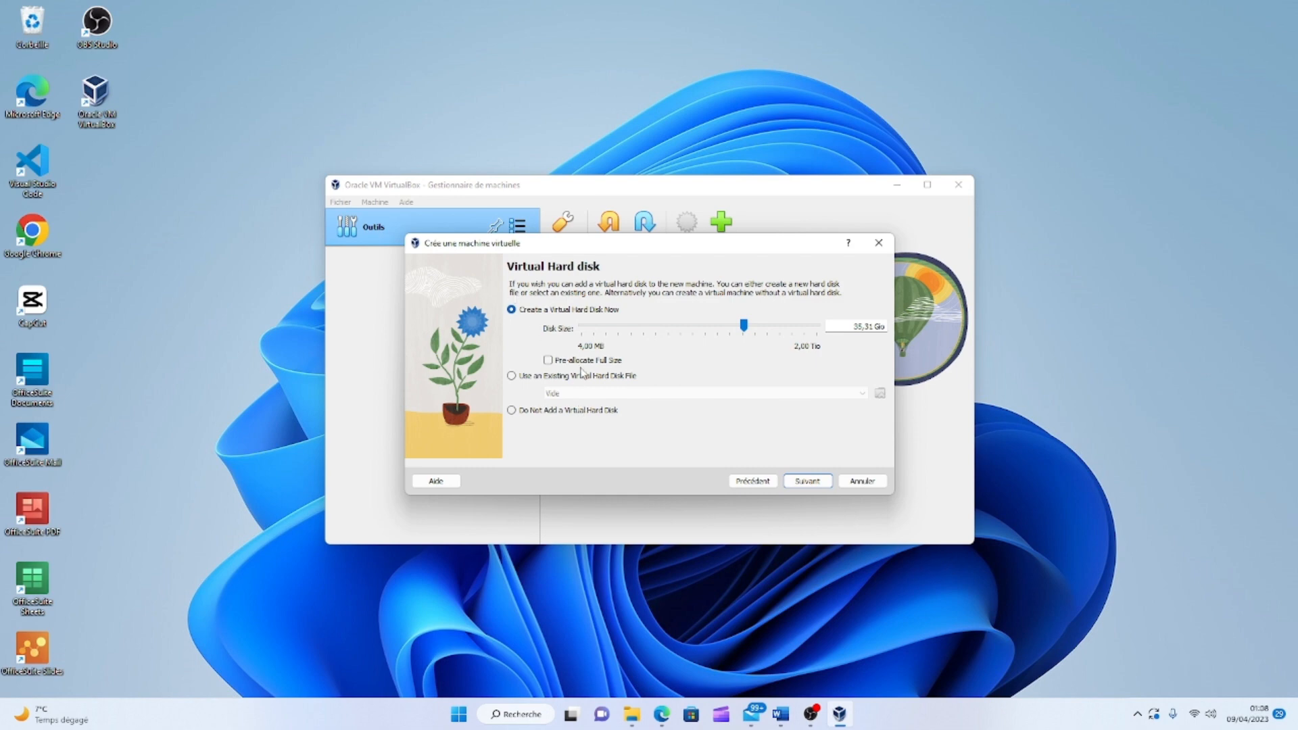
click(811, 483)
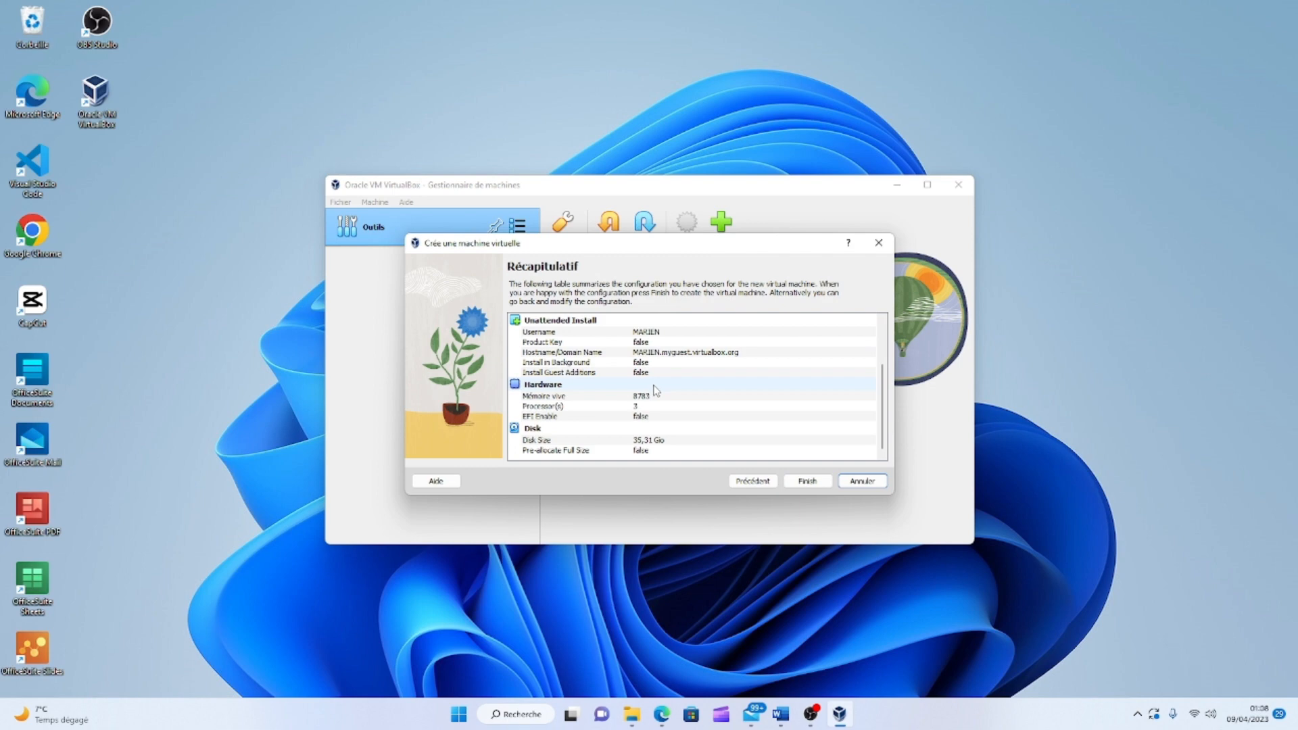
scroll(666, 392, up, 3)
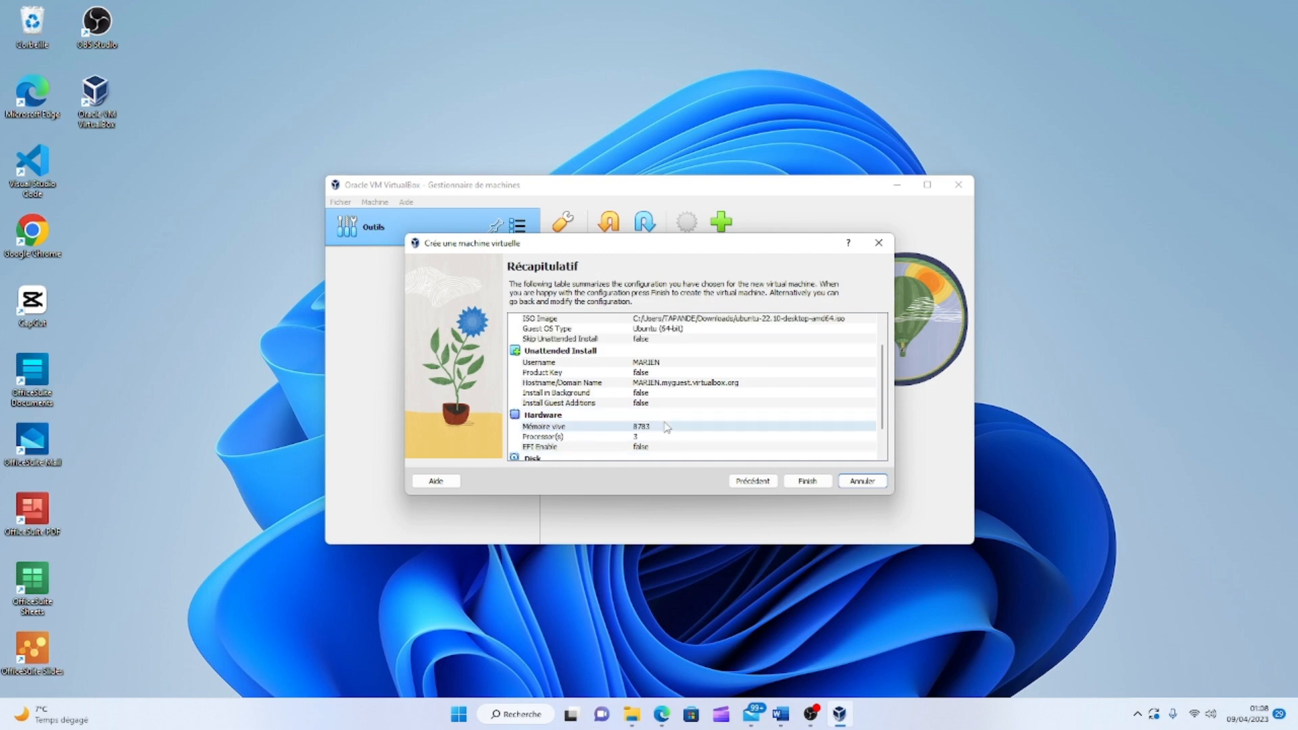
scroll(665, 387, down, 3)
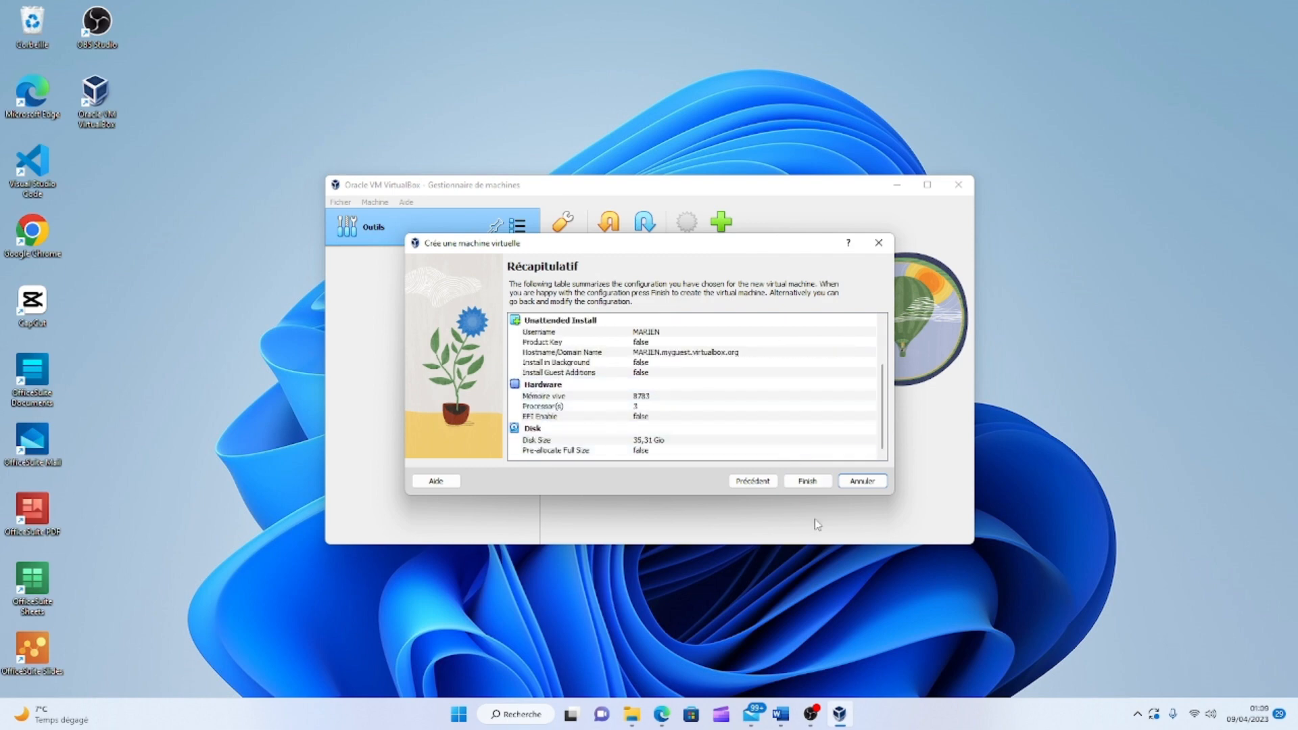
click(808, 482)
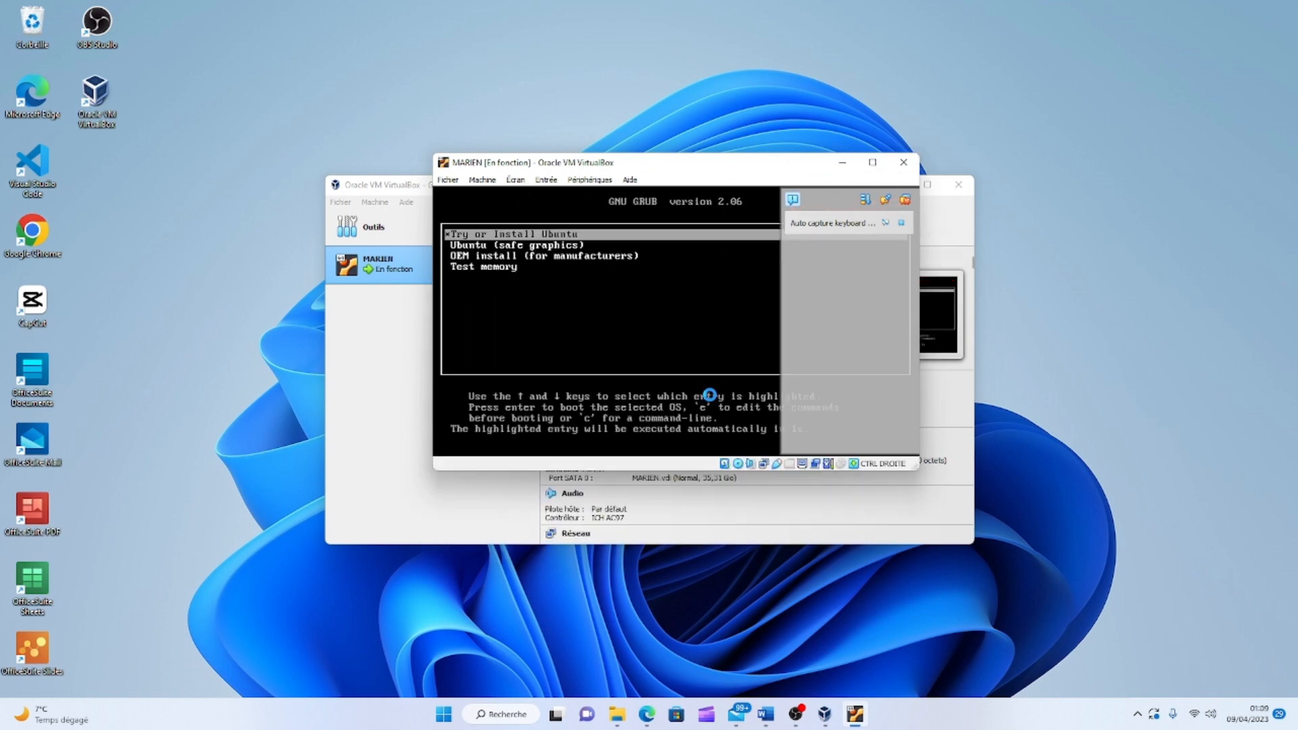
Boot the Try or Install Ubuntu entry from the GNU GRUB menu.
key(Return)
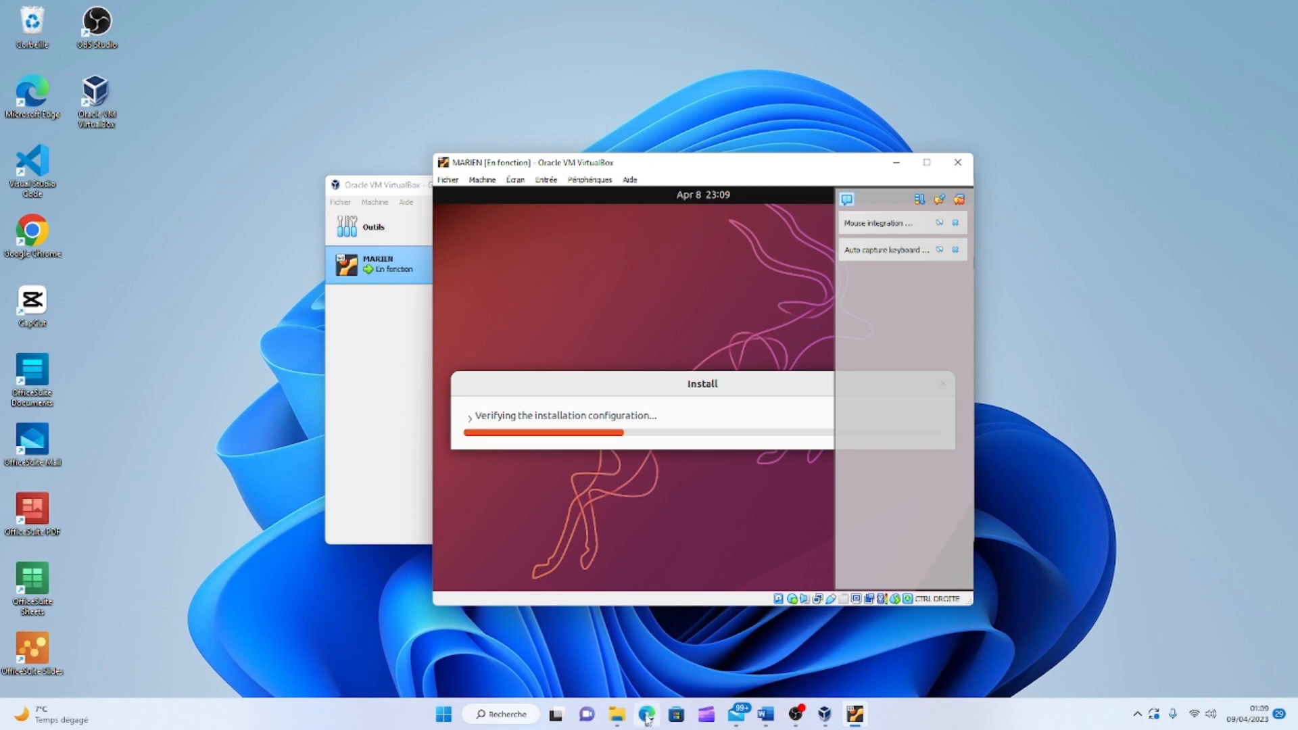
In Edge, reopen the Download Ubuntu Desktop page from the search results.
mouse_move(647, 713)
click(654, 642)
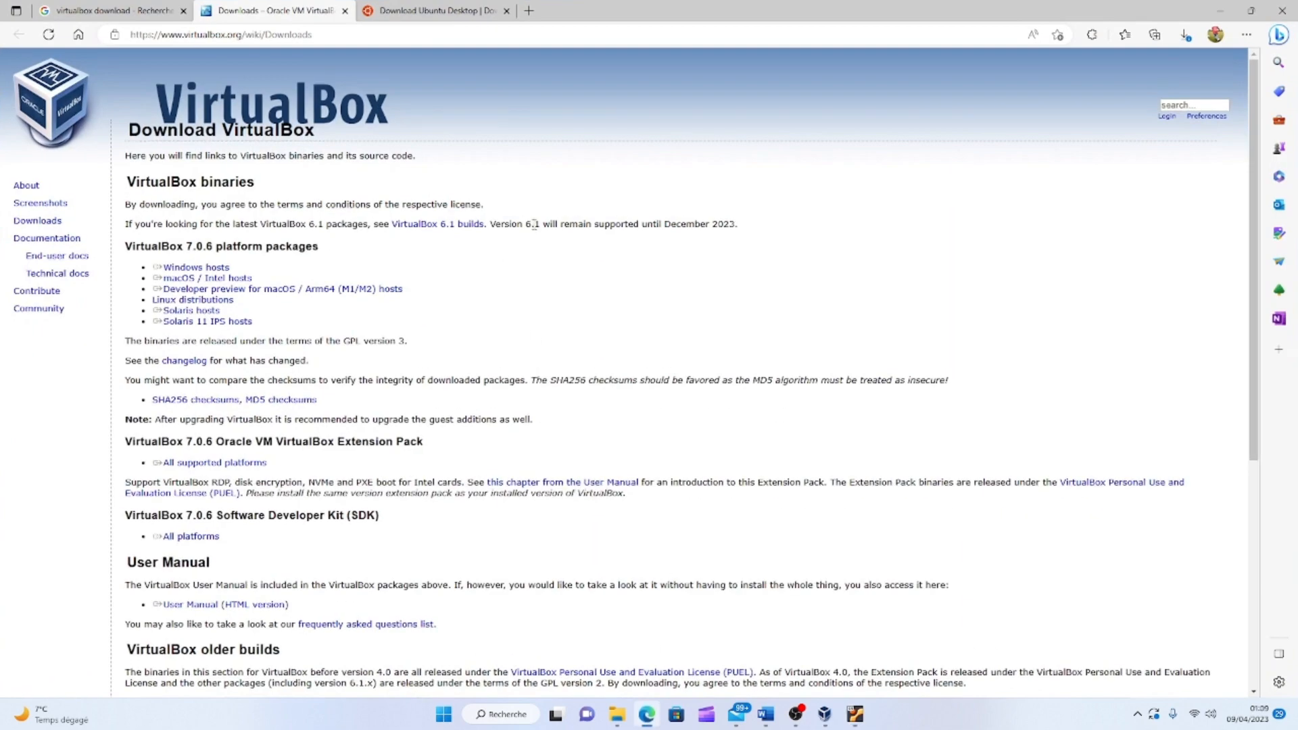
click(416, 10)
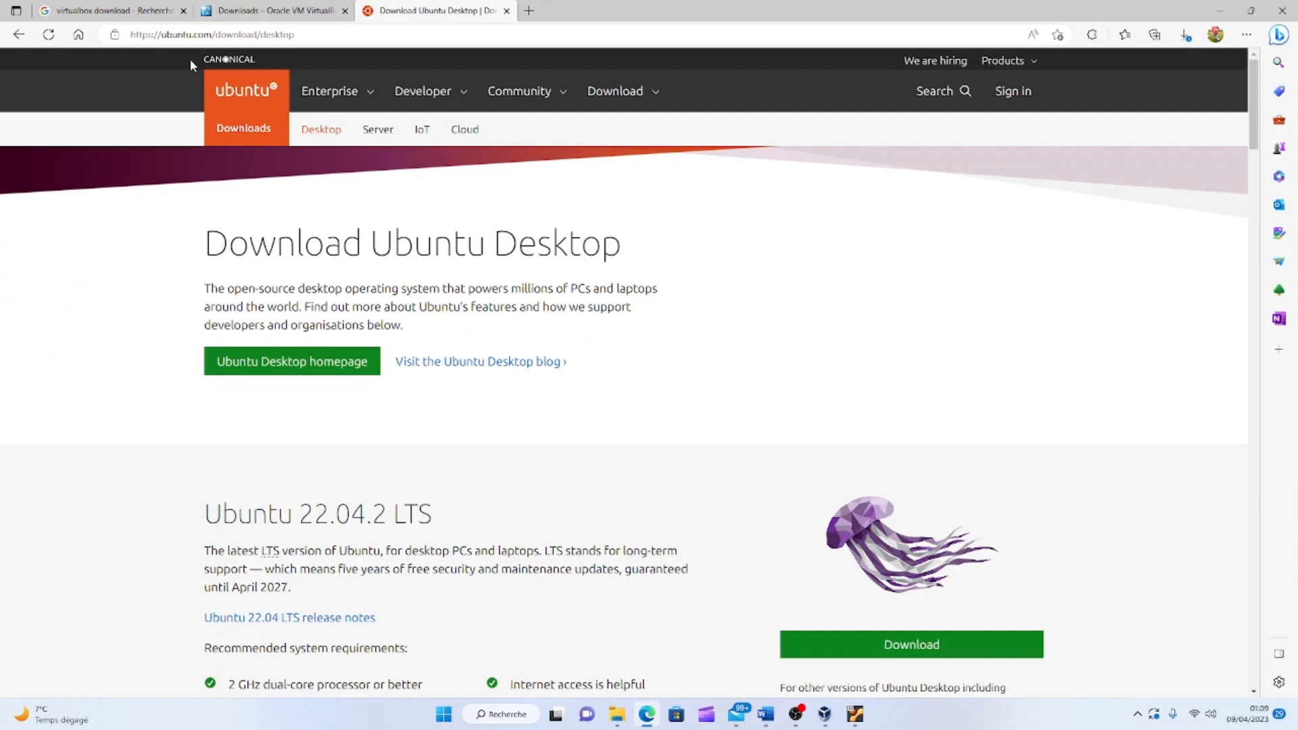
click(19, 34)
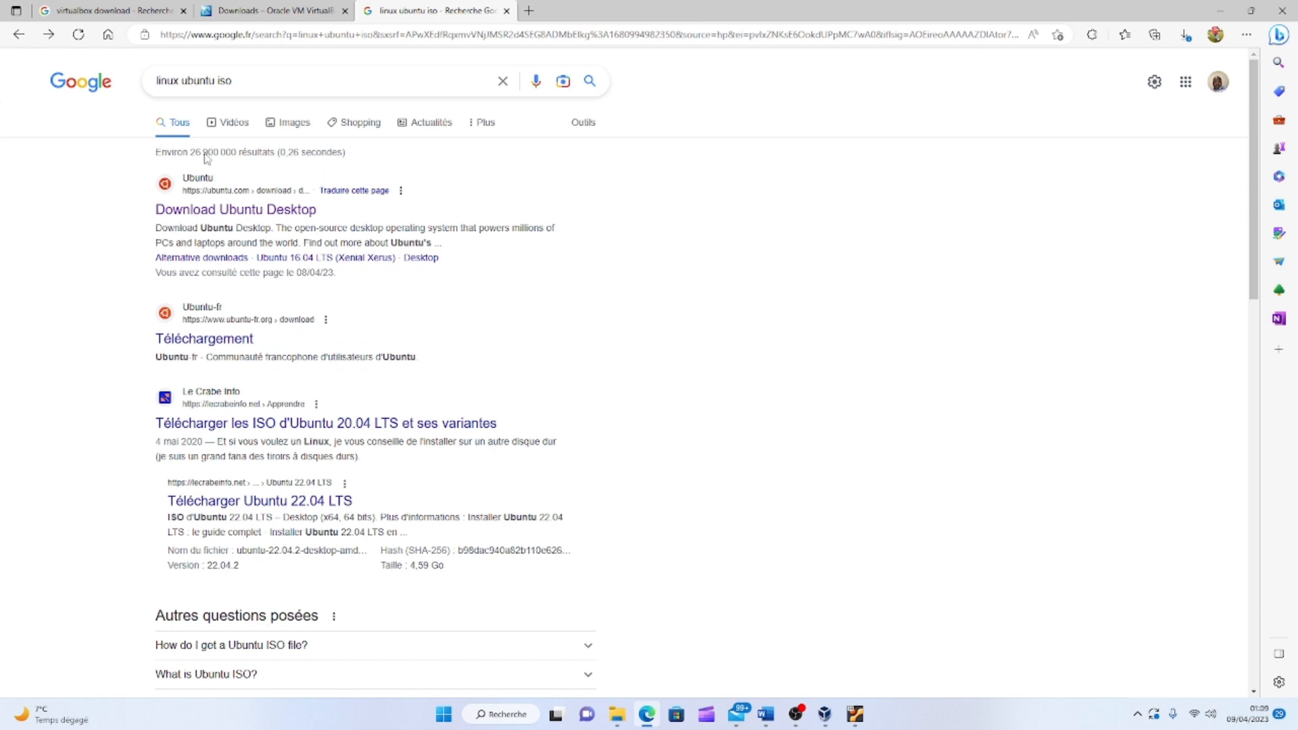
click(240, 80)
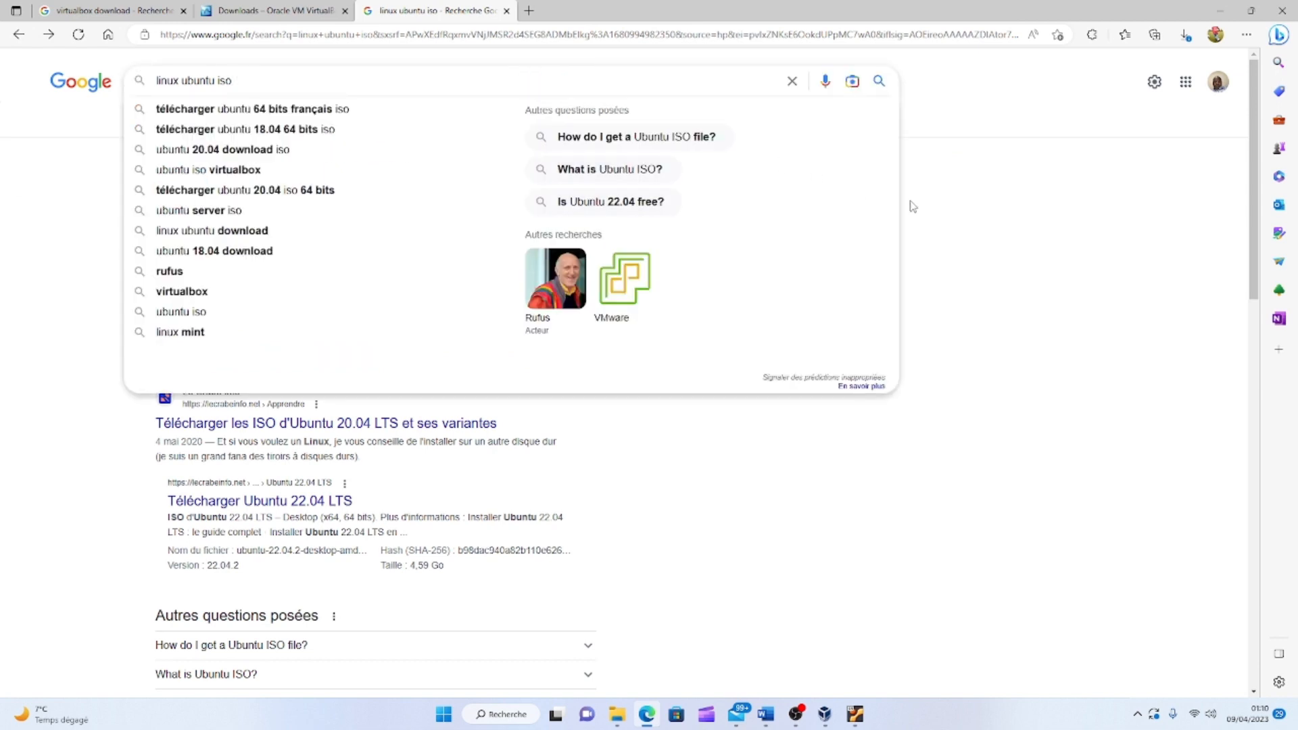
click(960, 203)
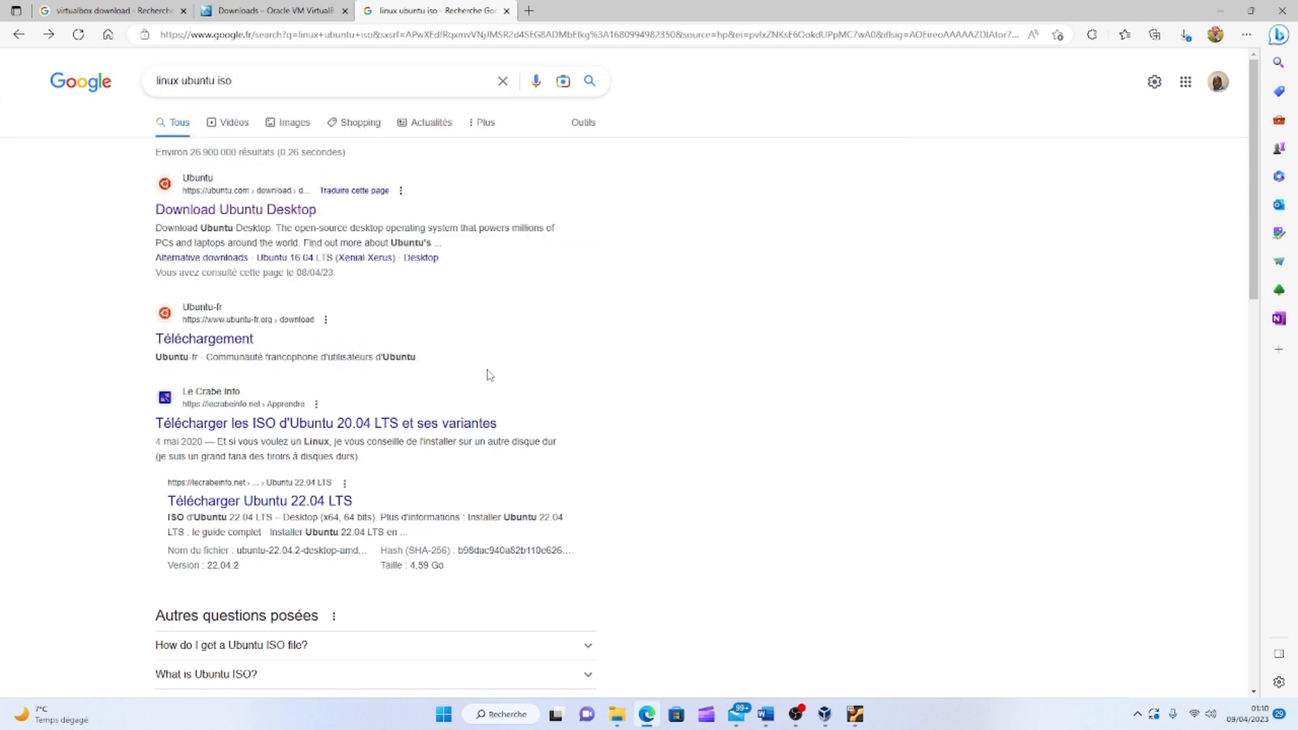
click(261, 211)
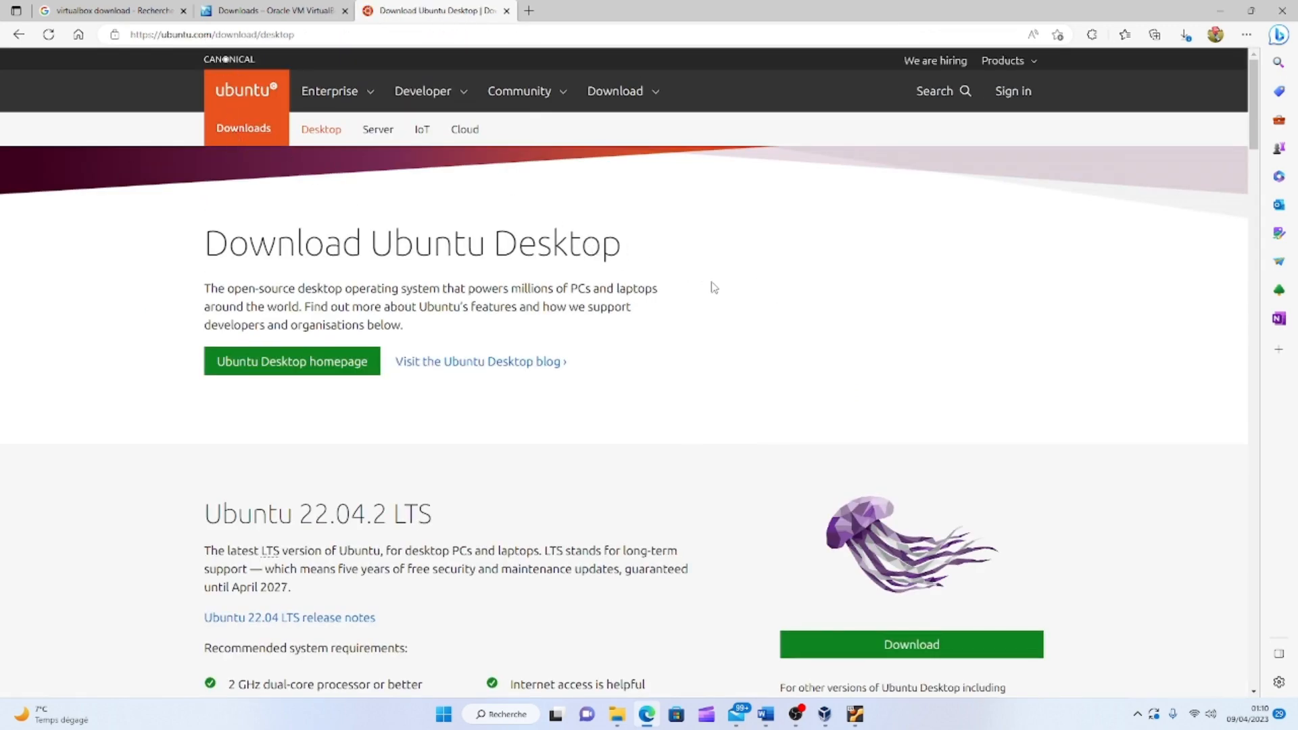
Review the Ubuntu 22.04.2 LTS and 22.10 download sections, then return to the running VM.
scroll(697, 281, down, 4)
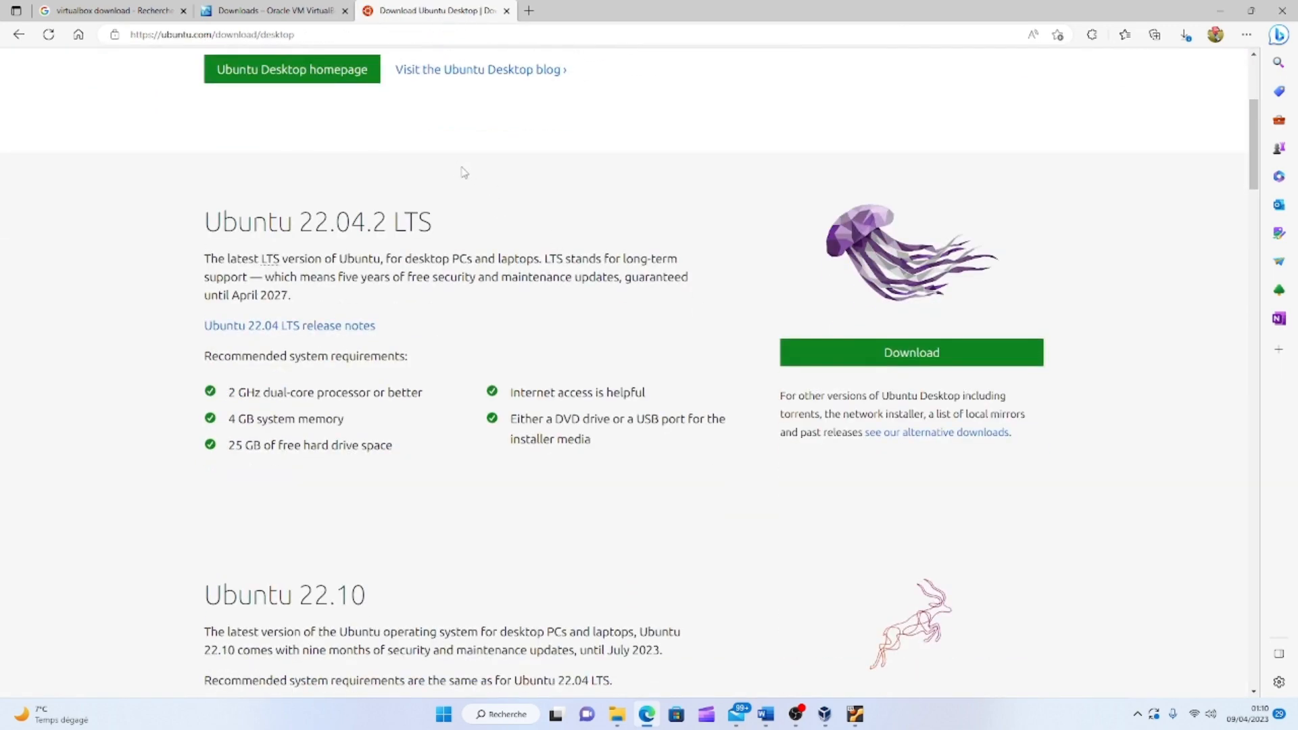
click(896, 359)
scroll(946, 381, down, 4)
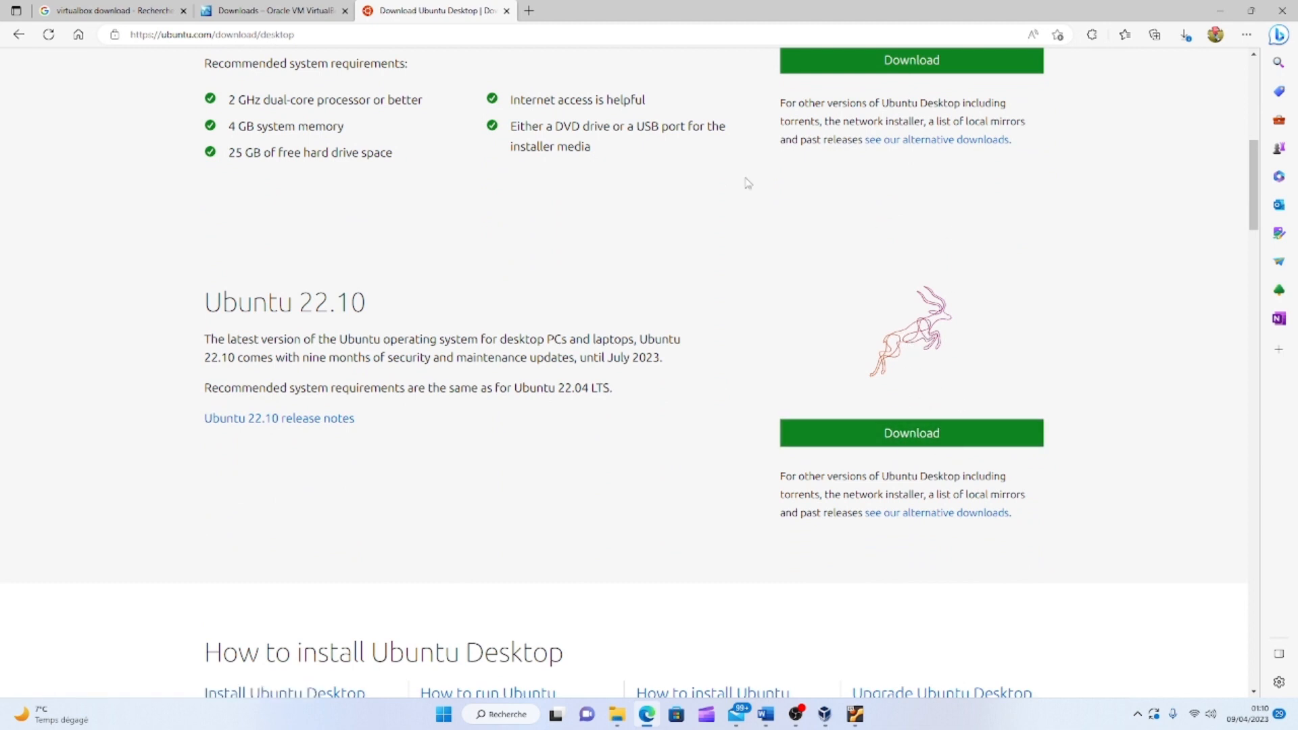
click(855, 719)
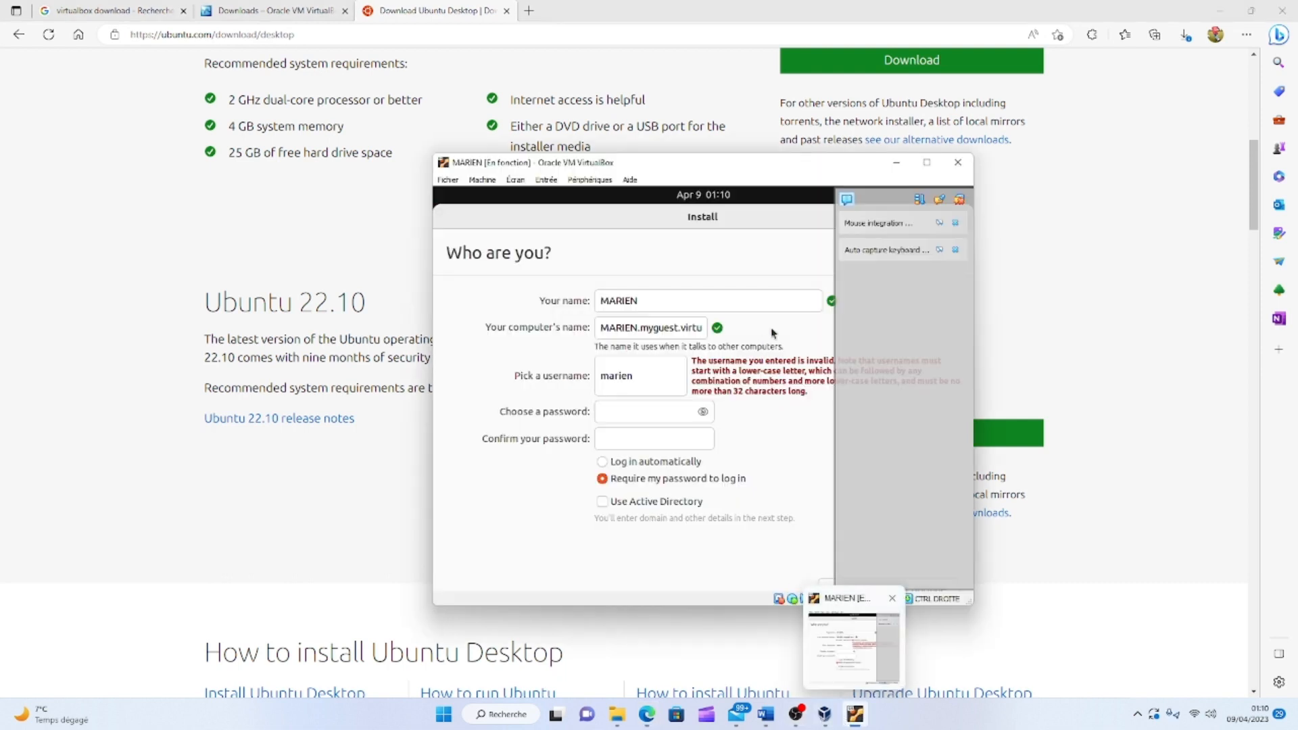
Move the VM window into view and enter the new account's password in Choose a password.
click(1220, 10)
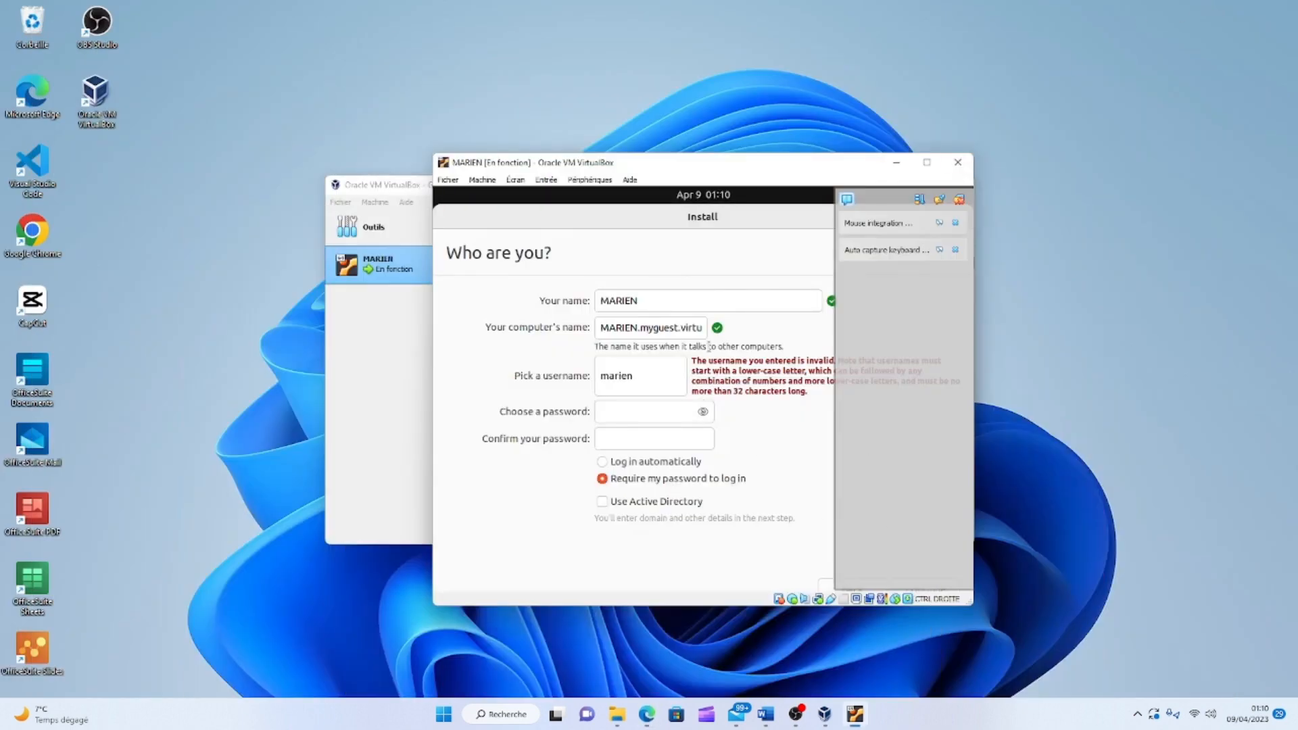
drag(643, 166, 591, 154)
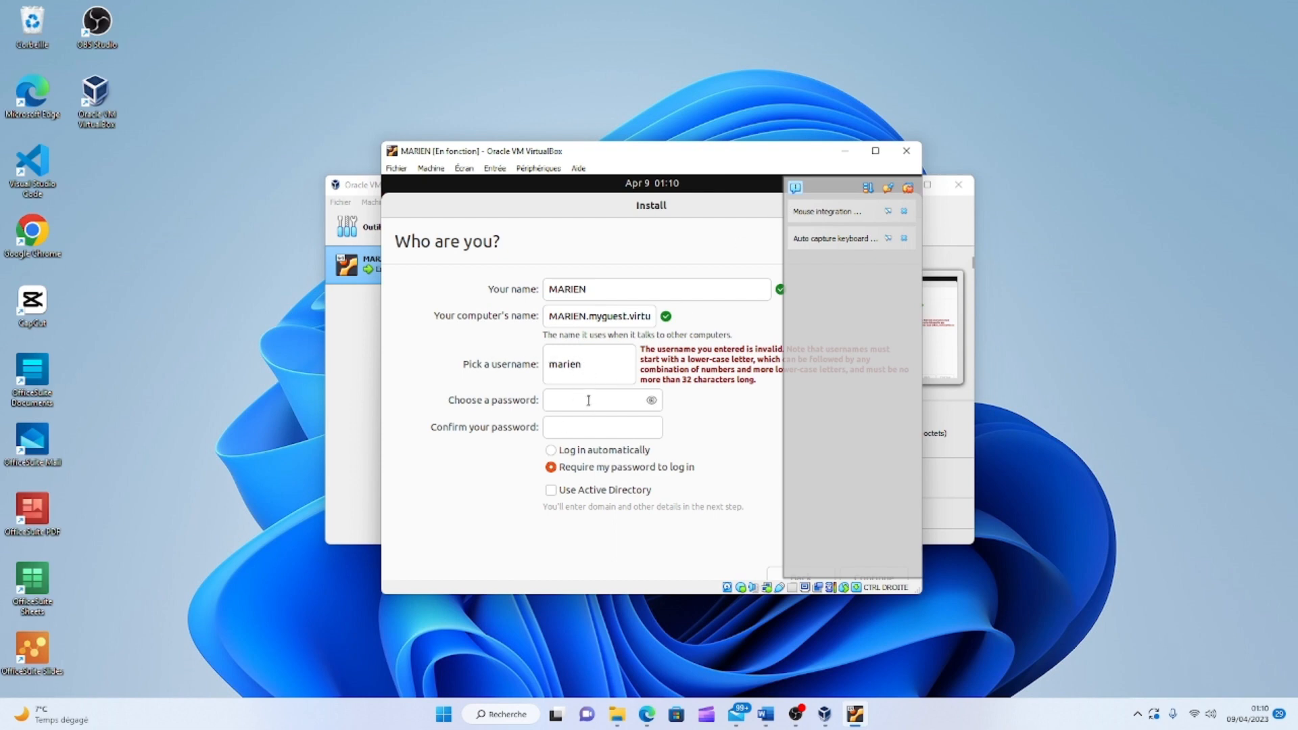
click(566, 400)
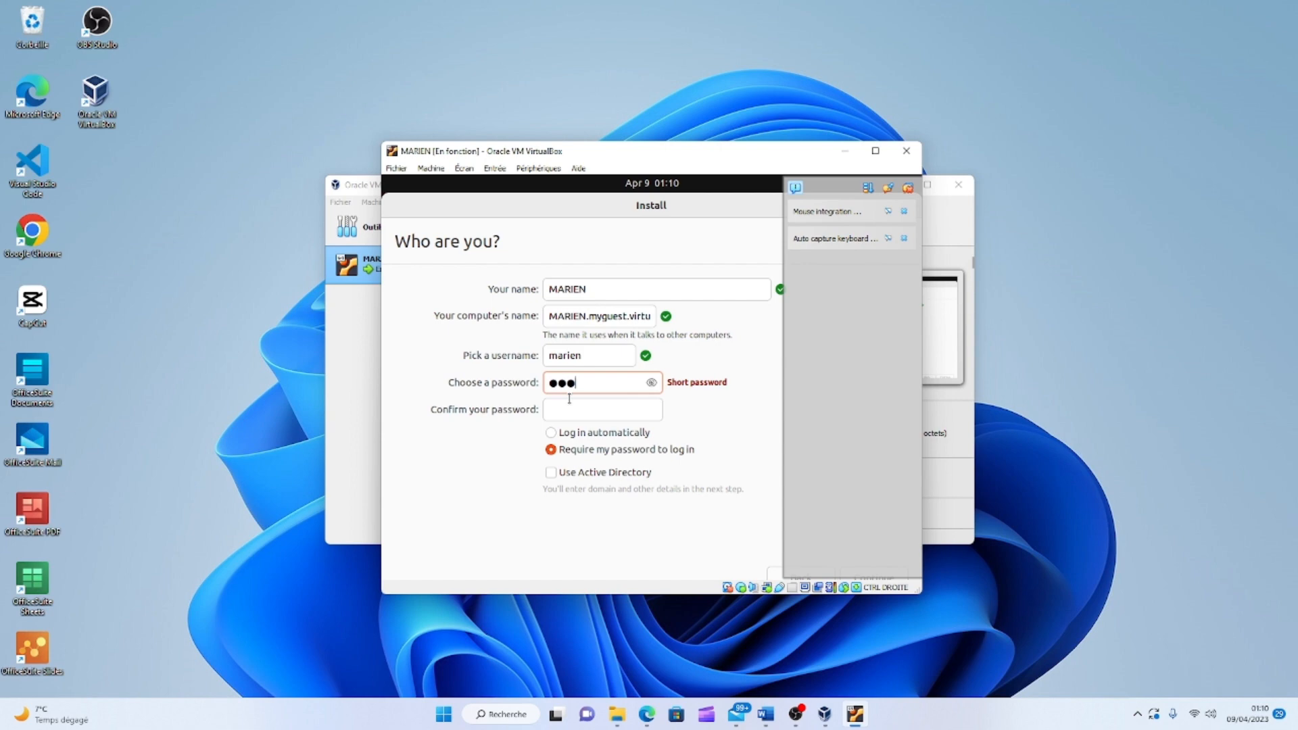
key(Tab)
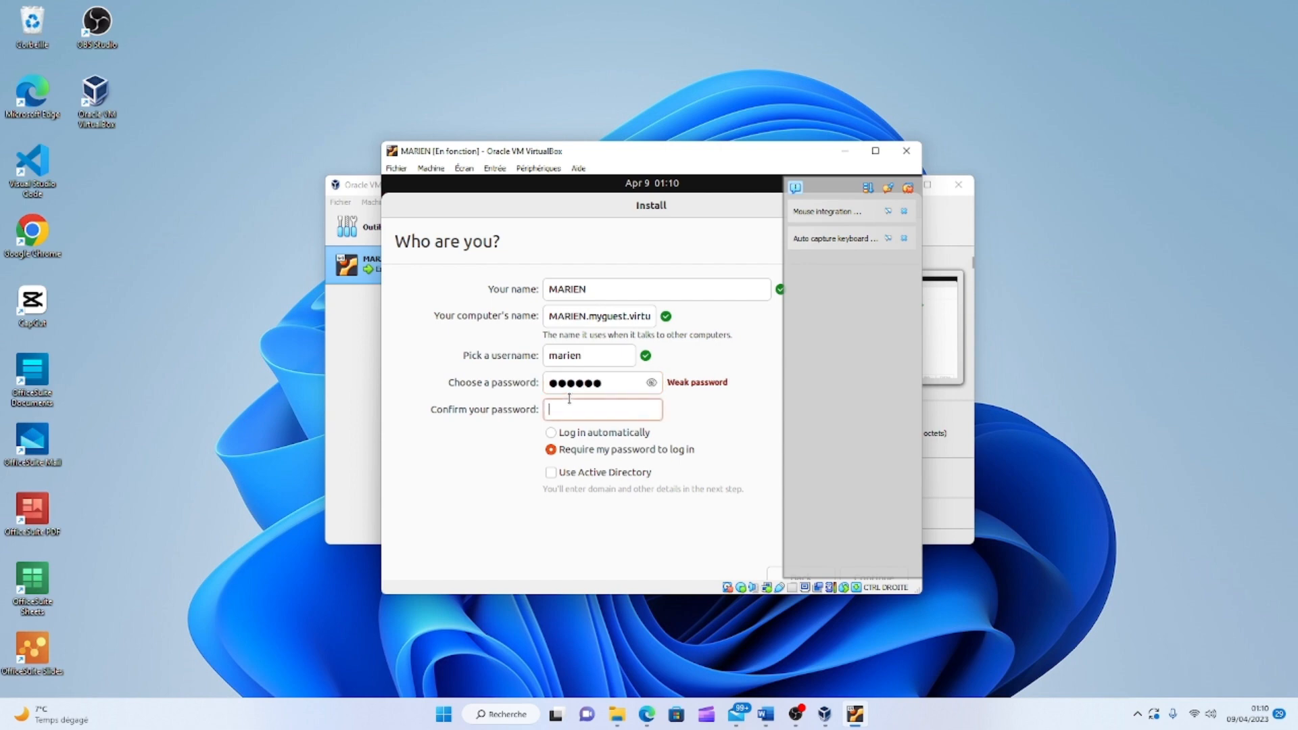
click(616, 387)
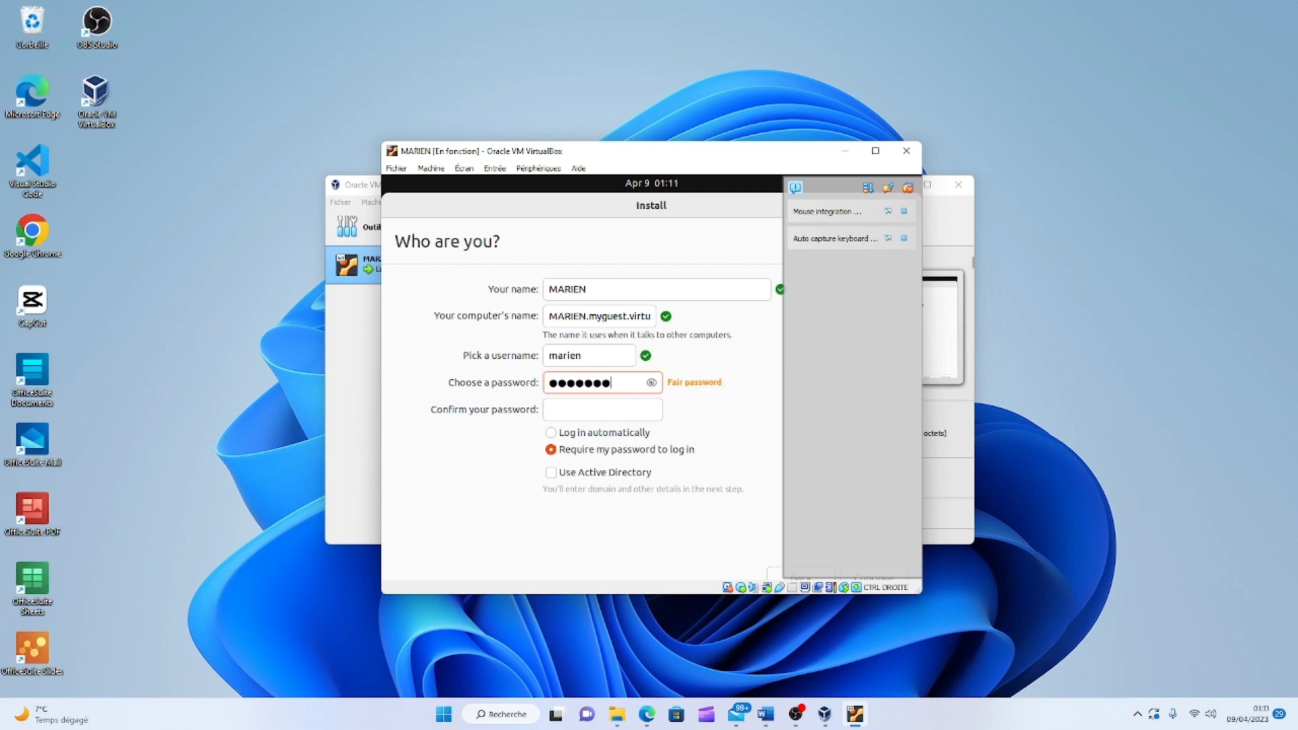
Type the matching confirmation password, enlarge the VM window, and begin the installation.
click(562, 411)
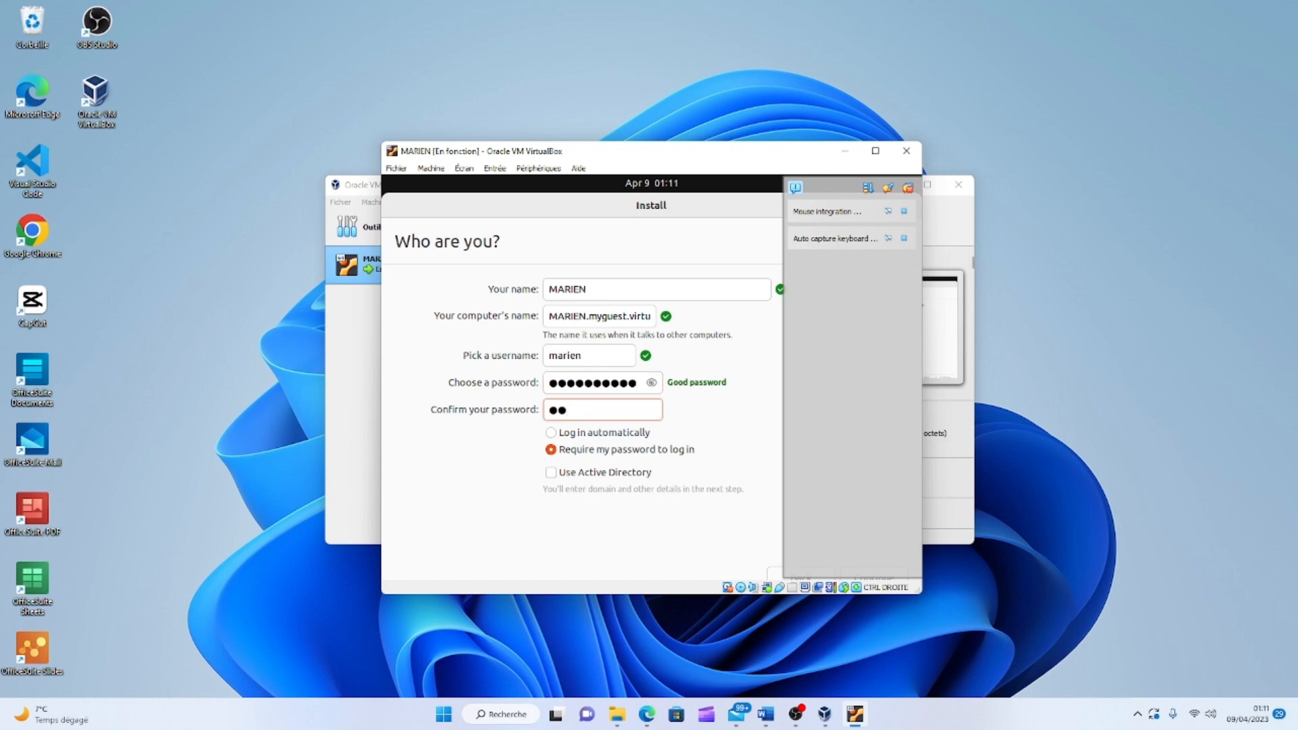
drag(922, 169, 1230, 196)
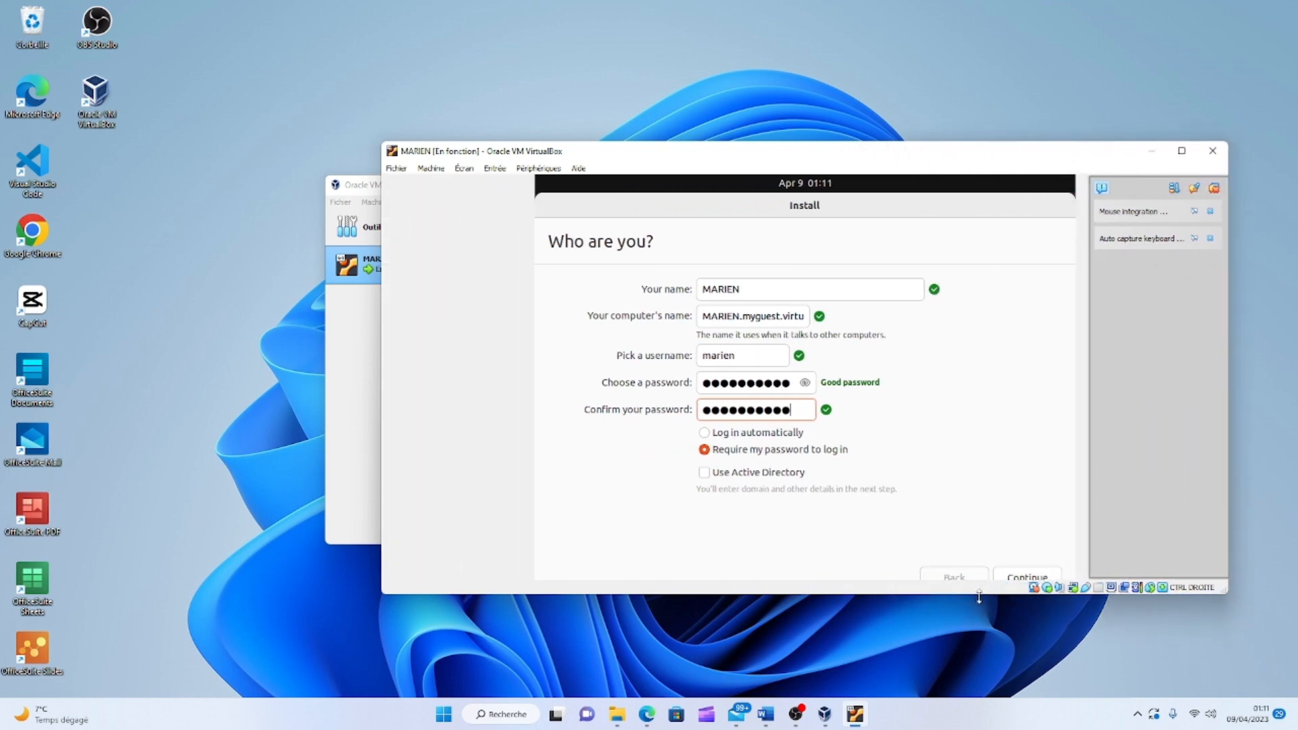
drag(980, 595, 979, 652)
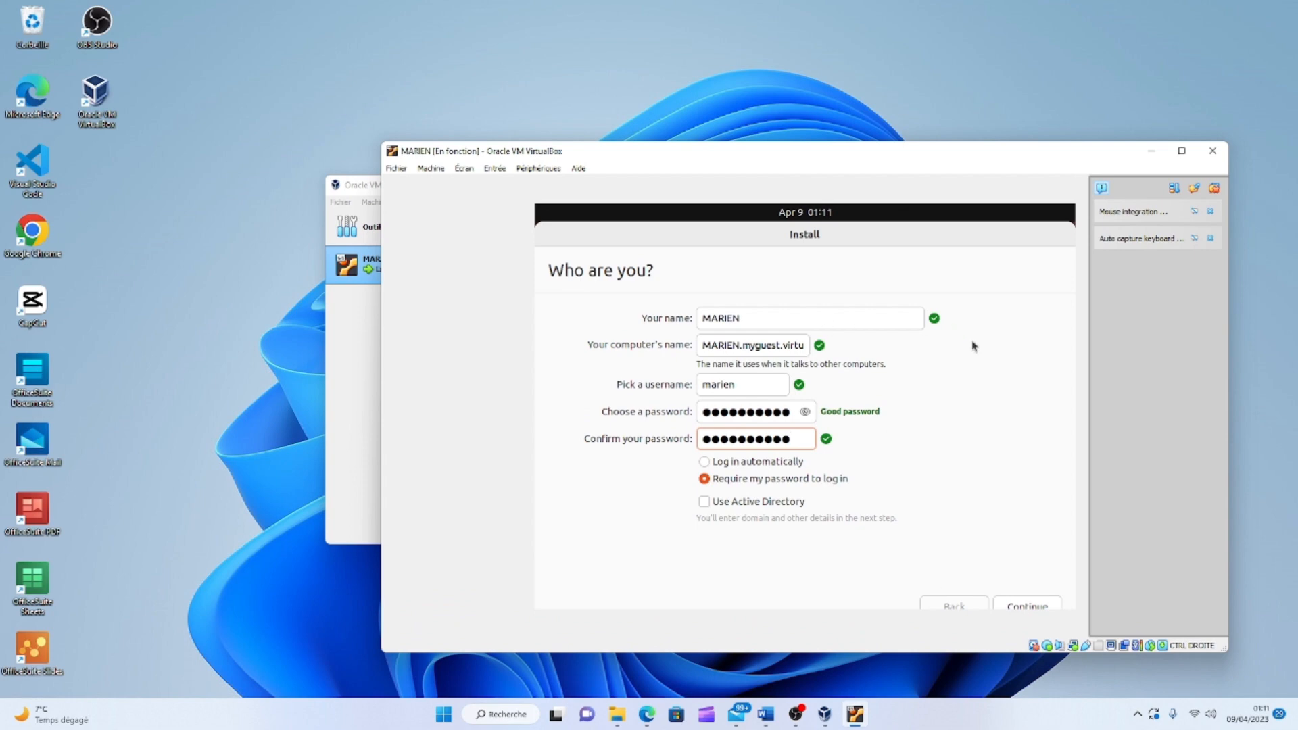
click(1025, 607)
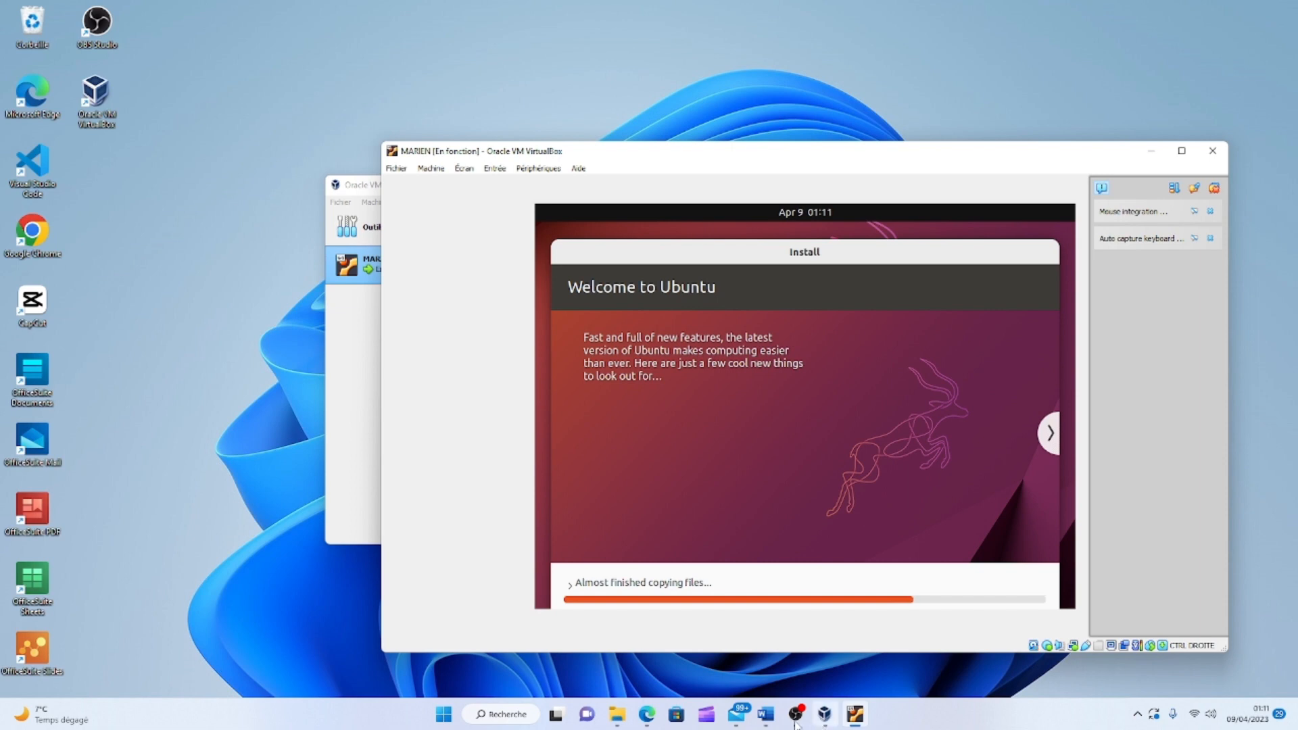
Check the Ubuntu install progress, then return Edge to its Google 'virtualbox download' results tab.
click(647, 713)
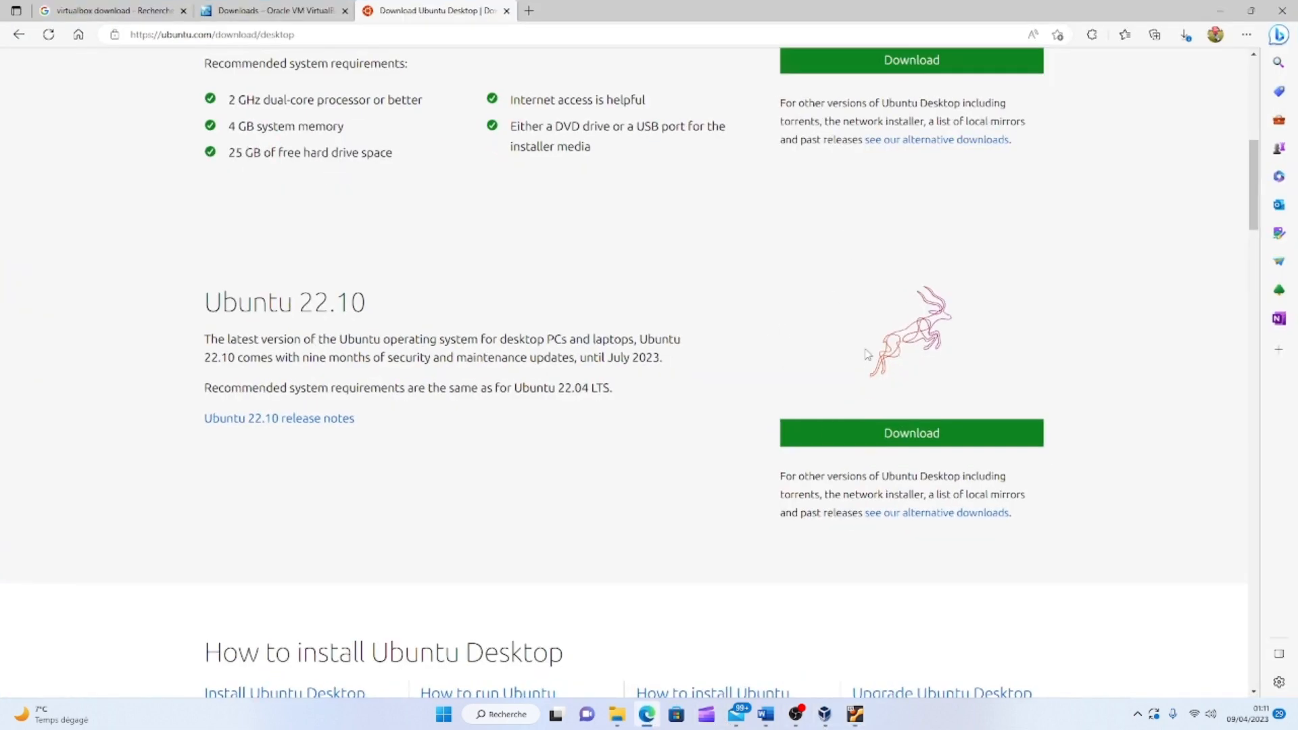
click(1233, 8)
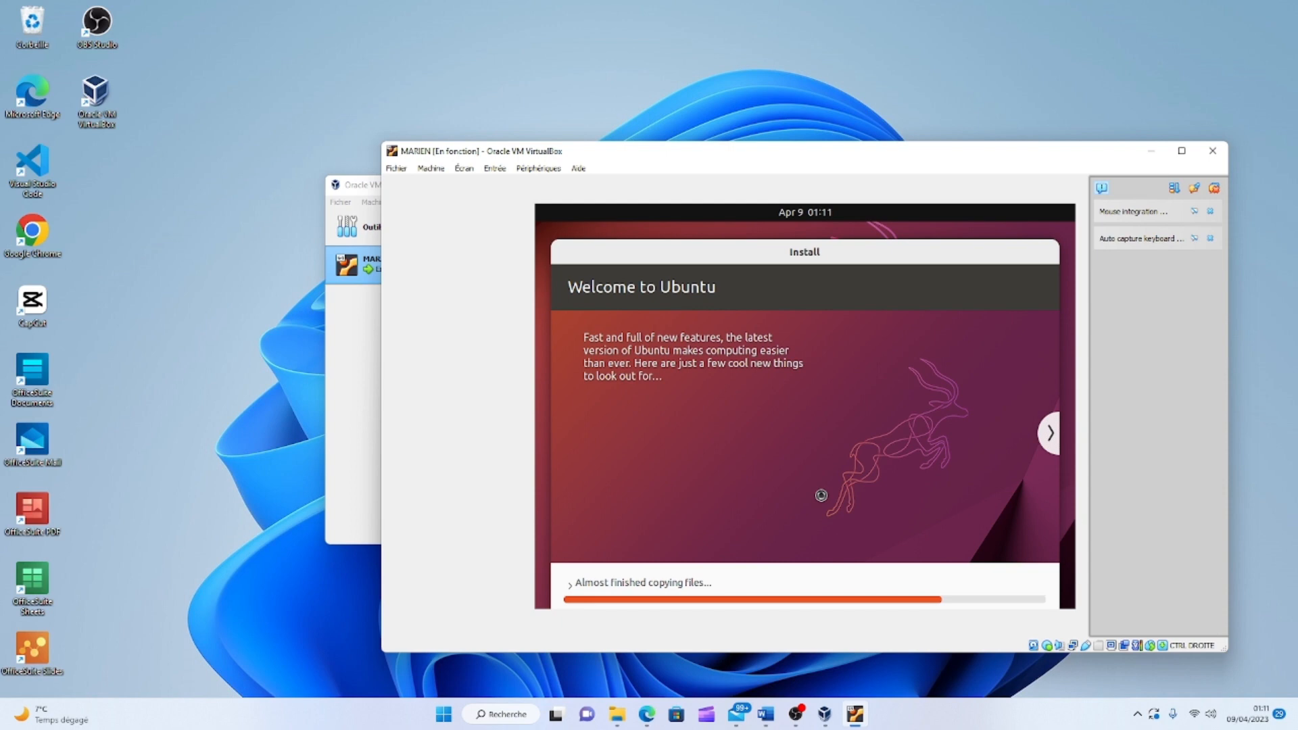
click(648, 718)
click(115, 10)
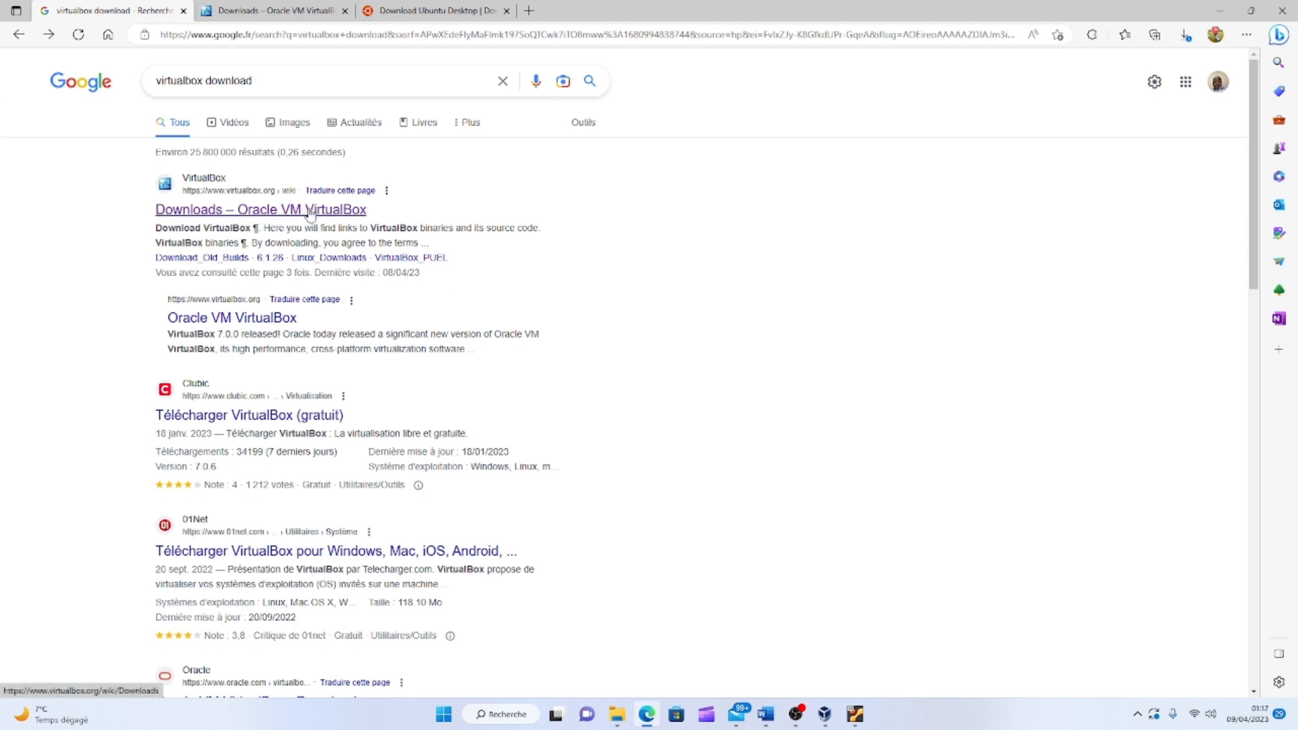
On the VirtualBox Downloads page, highlight the macOS developer preview, macOS / Intel and Windows hosts lines.
click(256, 9)
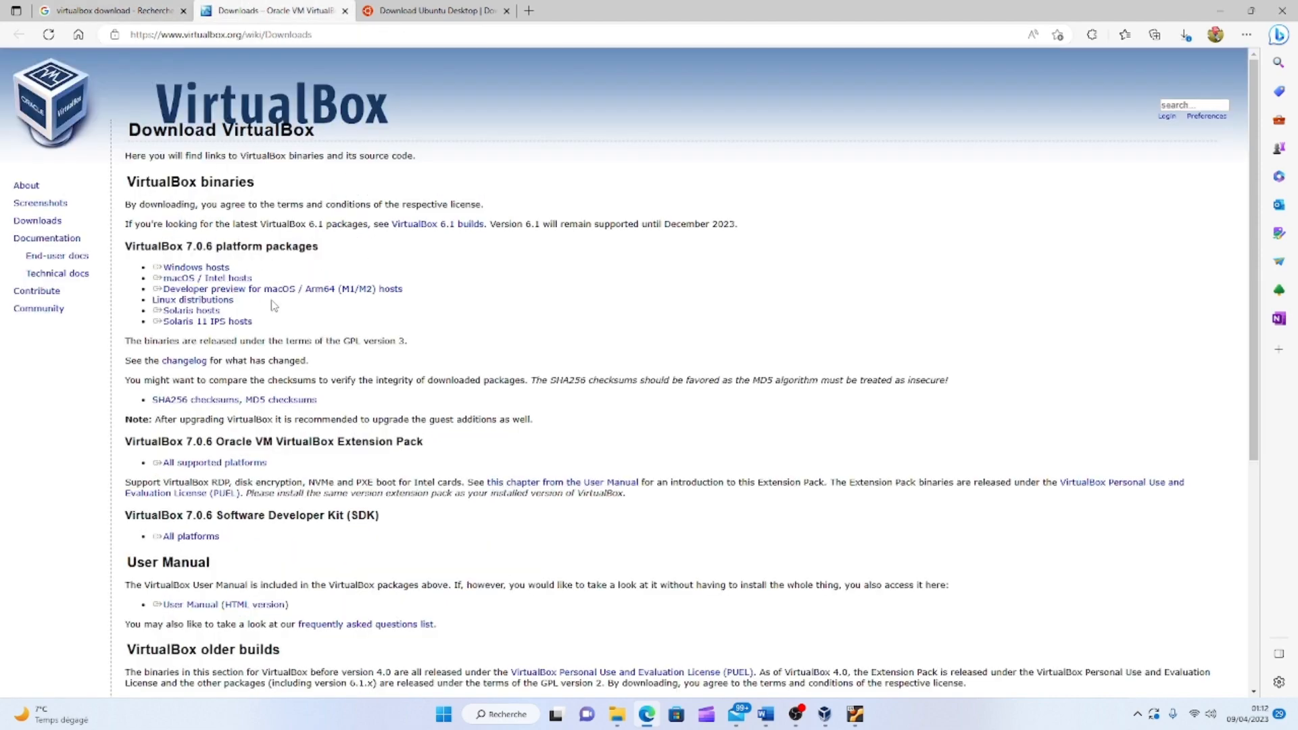
triple_click(191, 291)
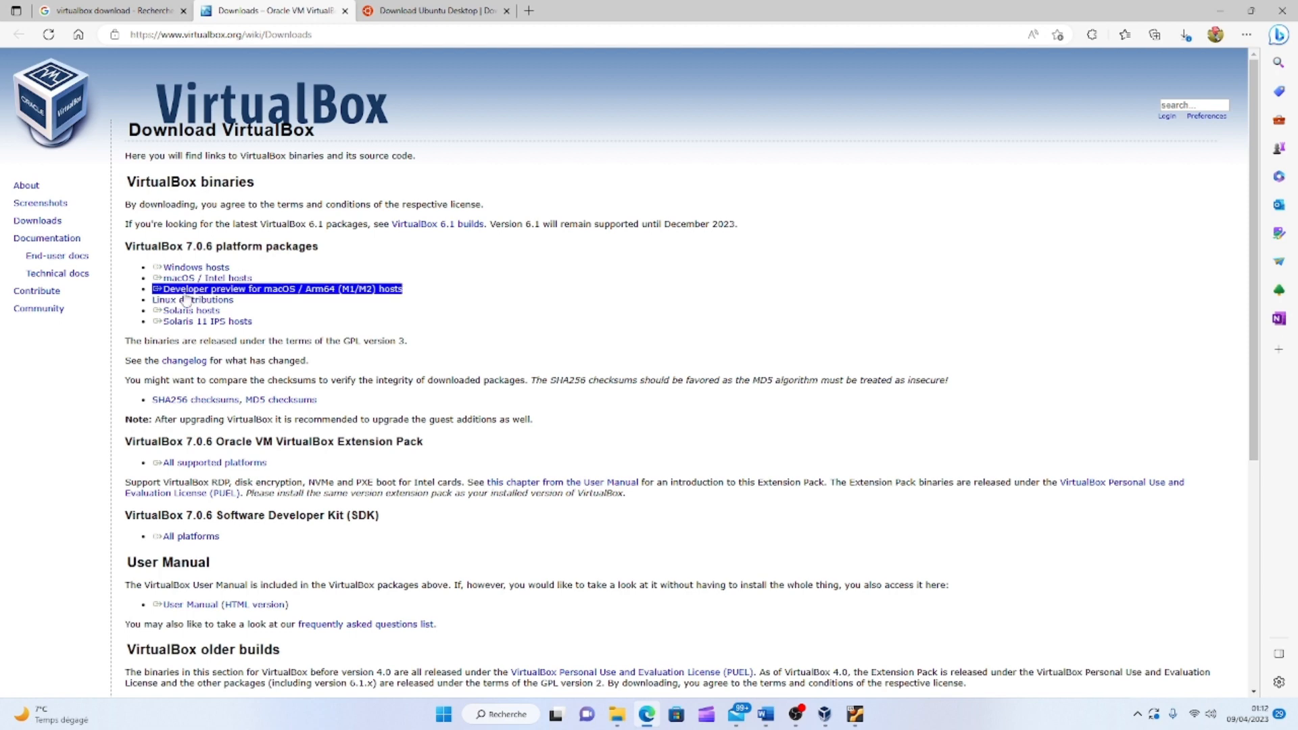
triple_click(198, 283)
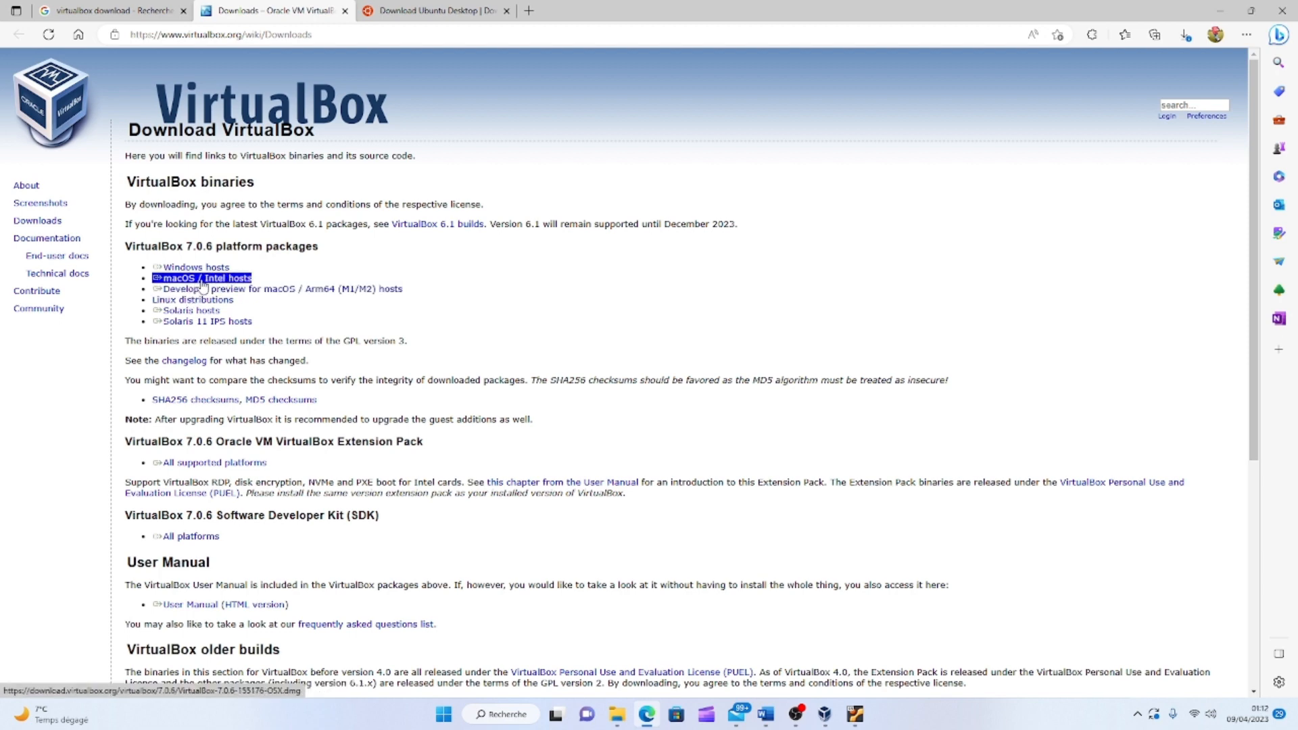
triple_click(203, 289)
triple_click(201, 269)
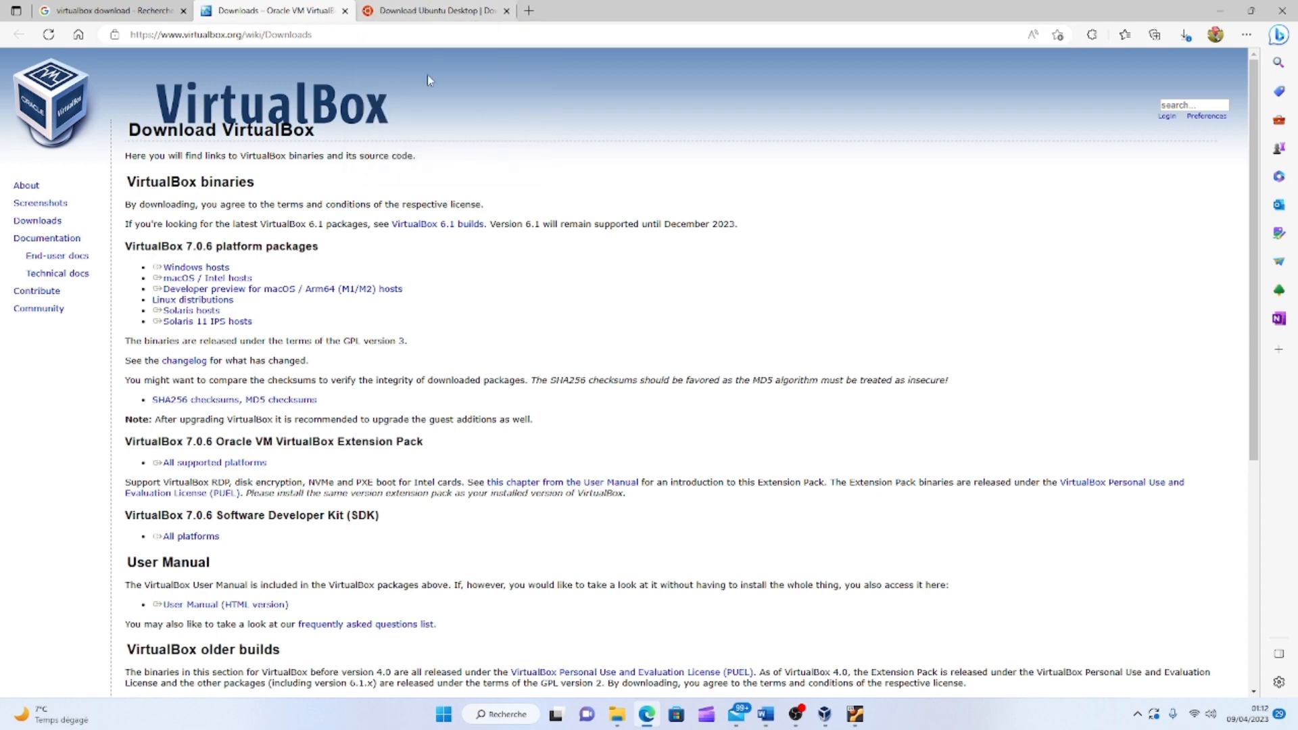
Look over the Ubuntu download page, go back to VirtualBox Downloads, then bring the installing VM forward.
mouse_move(436, 9)
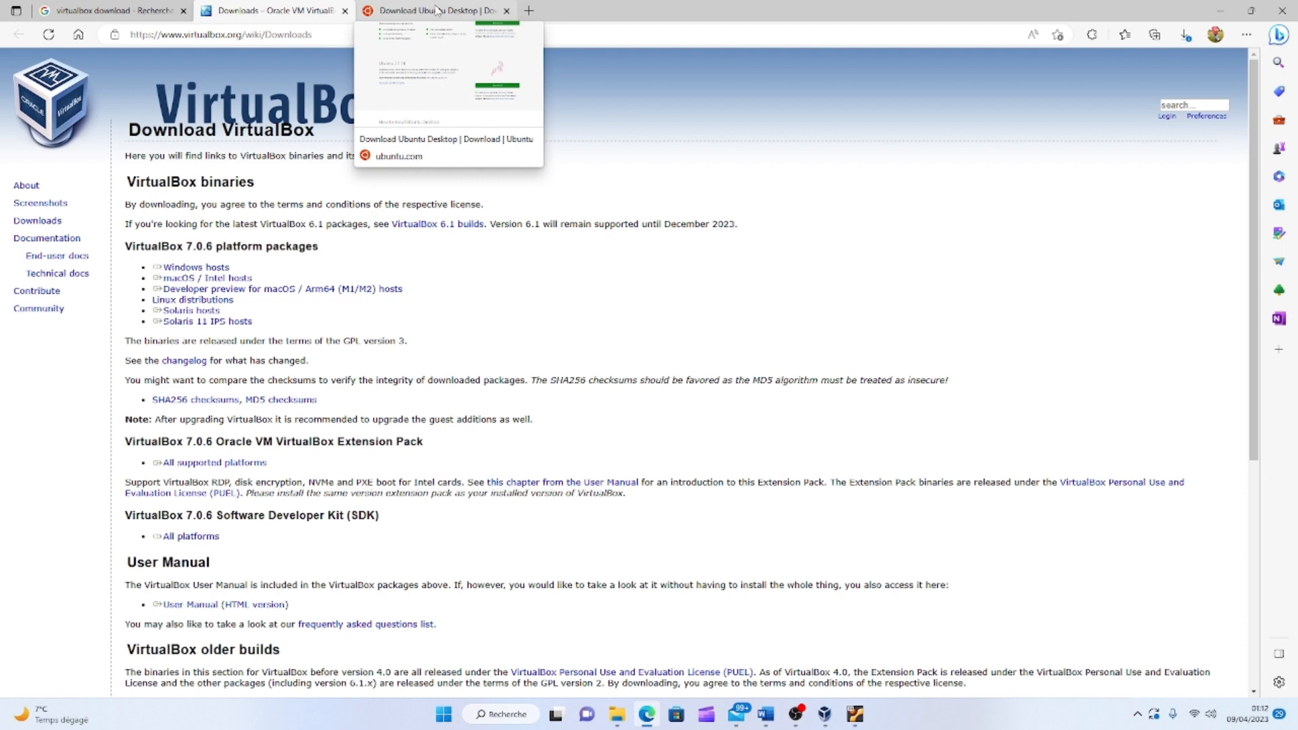
click(436, 9)
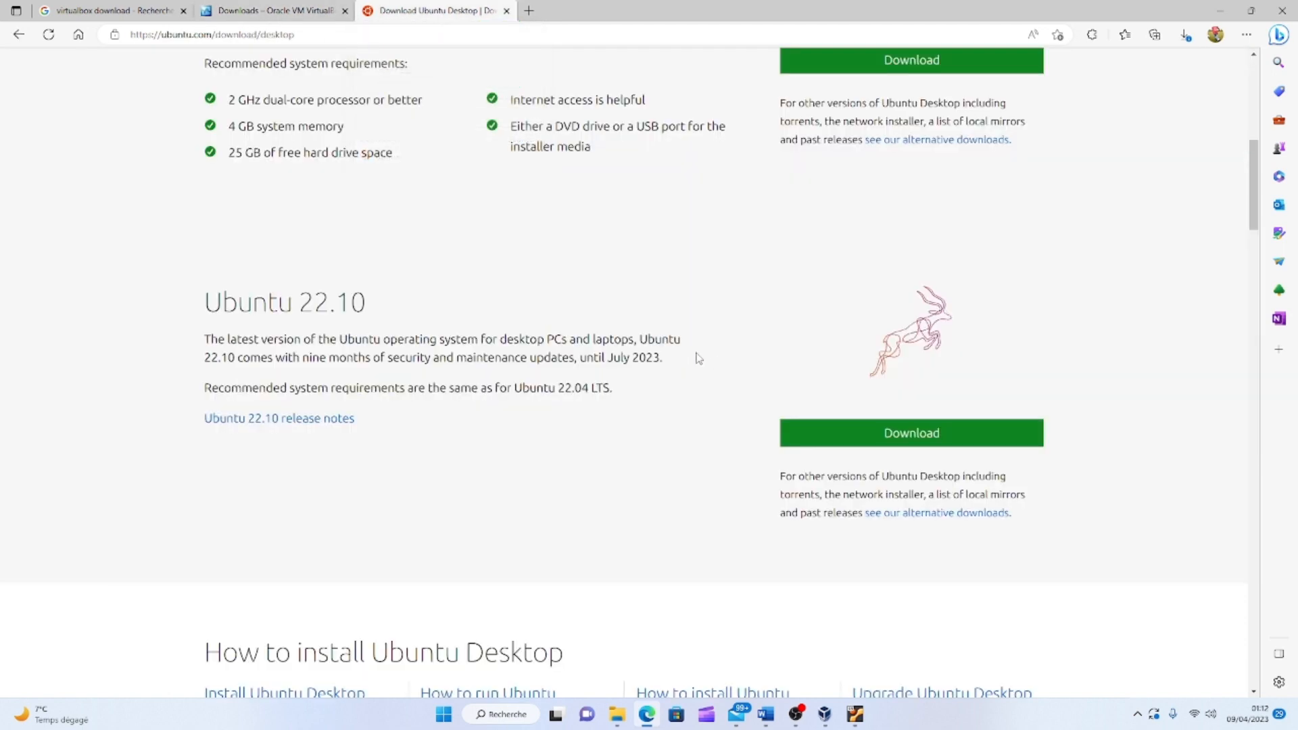
scroll(693, 357, up, 3)
scroll(693, 357, up, 1)
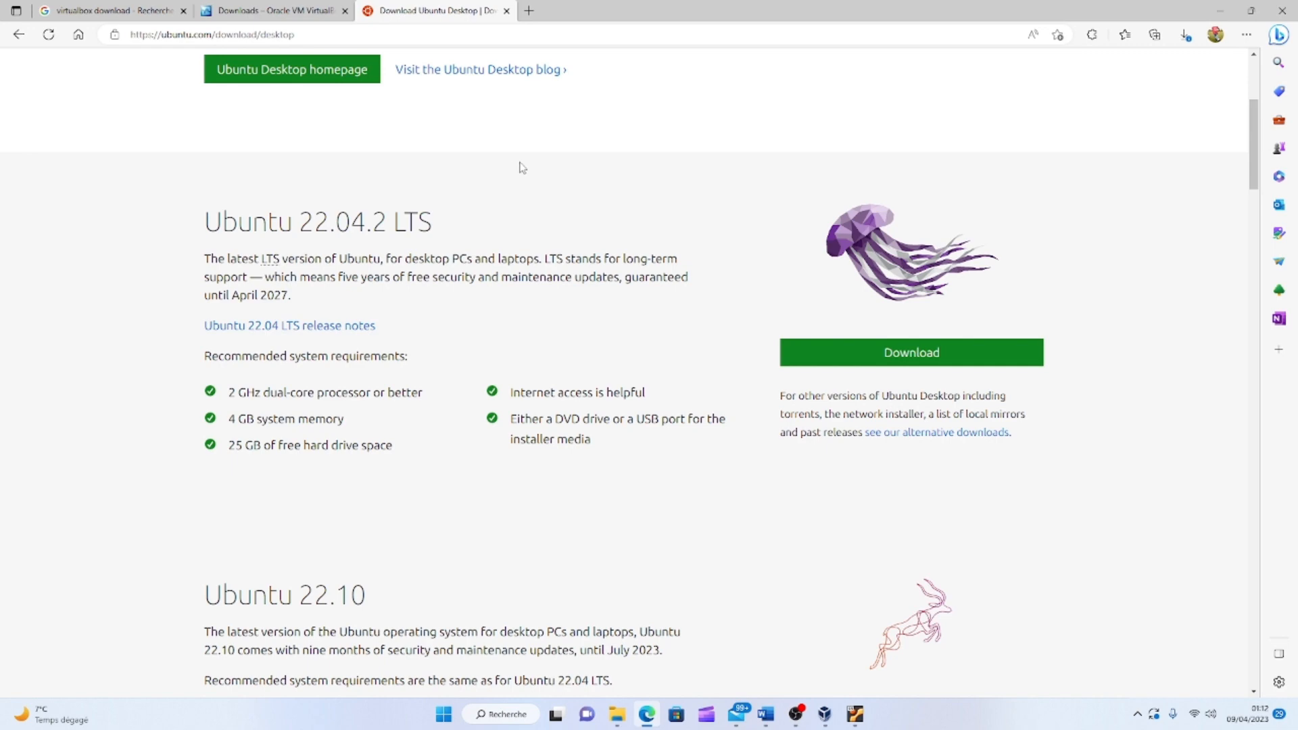
click(304, 10)
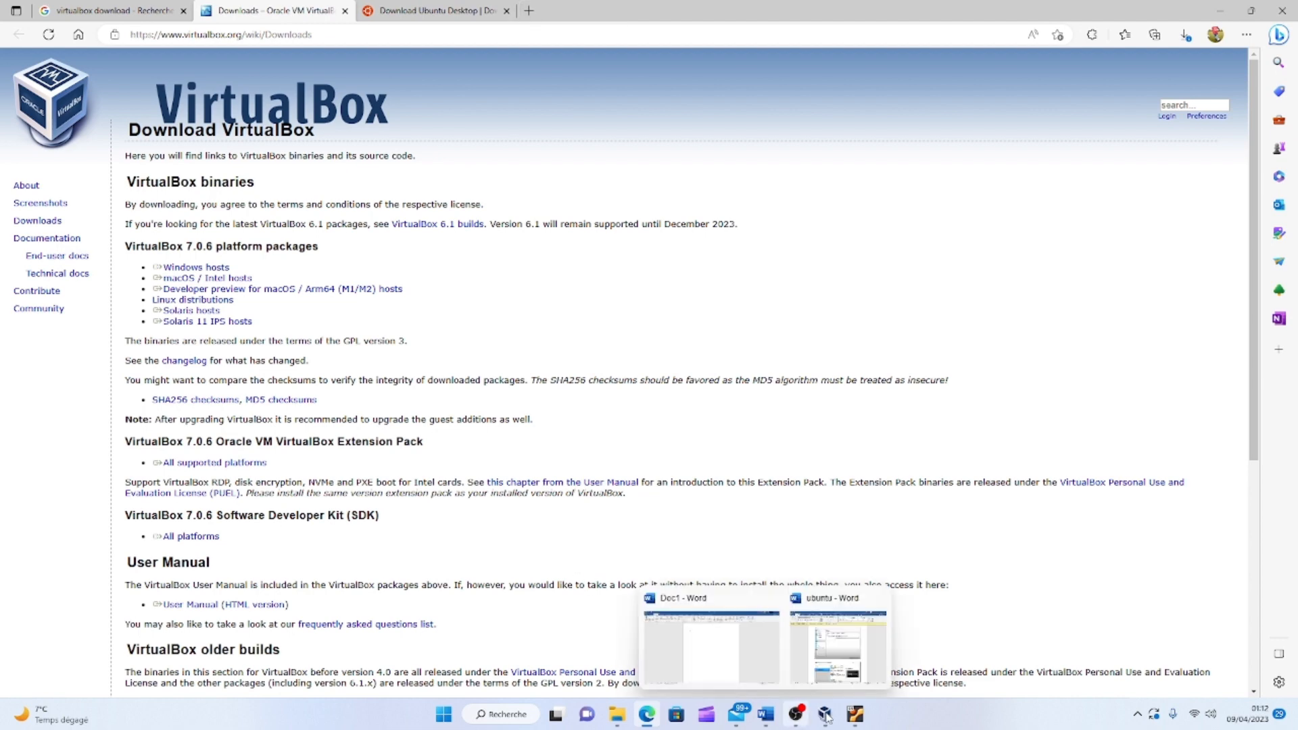
click(856, 718)
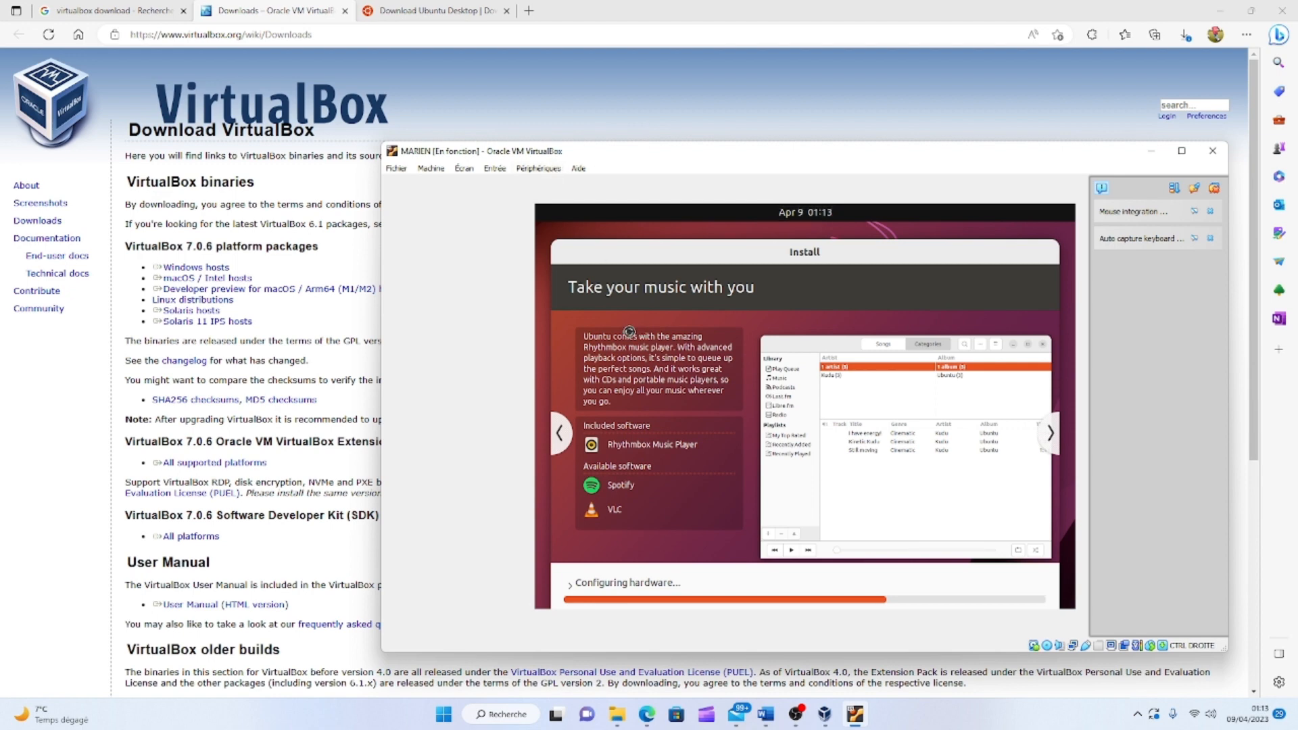
click(398, 169)
click(1221, 10)
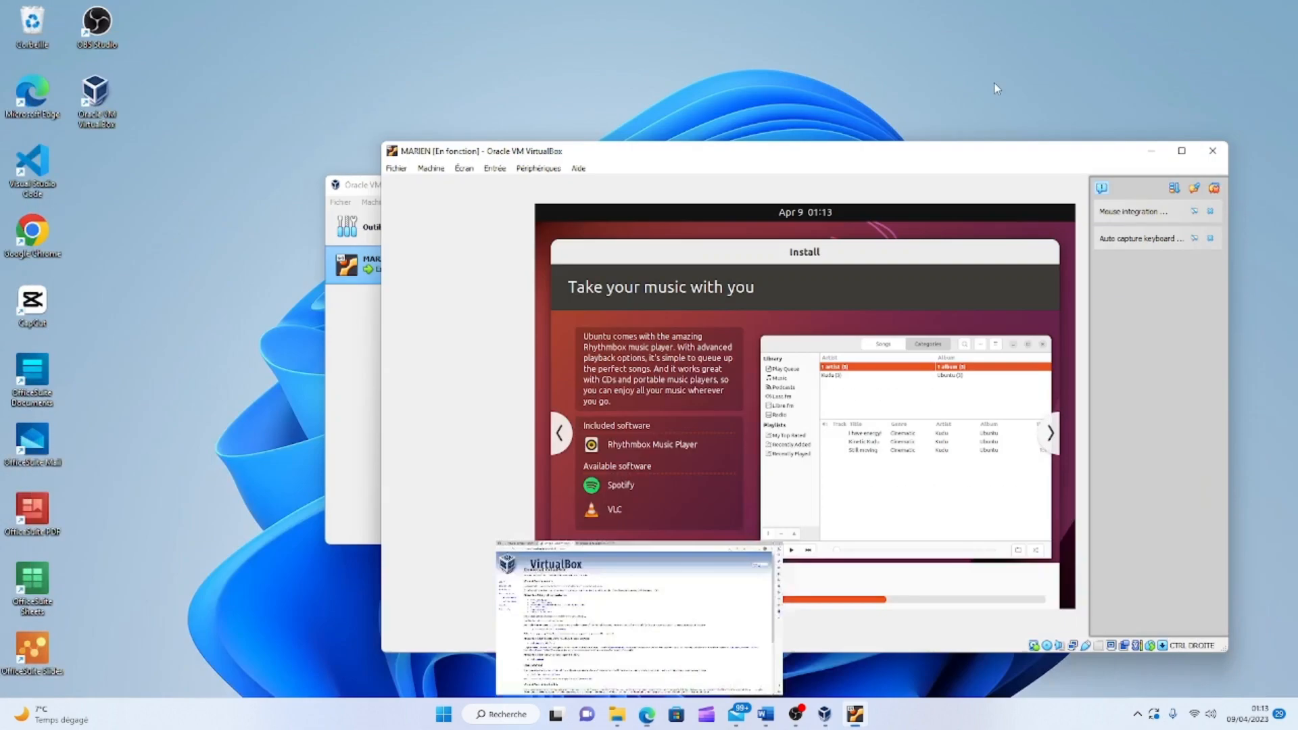
drag(580, 155, 531, 134)
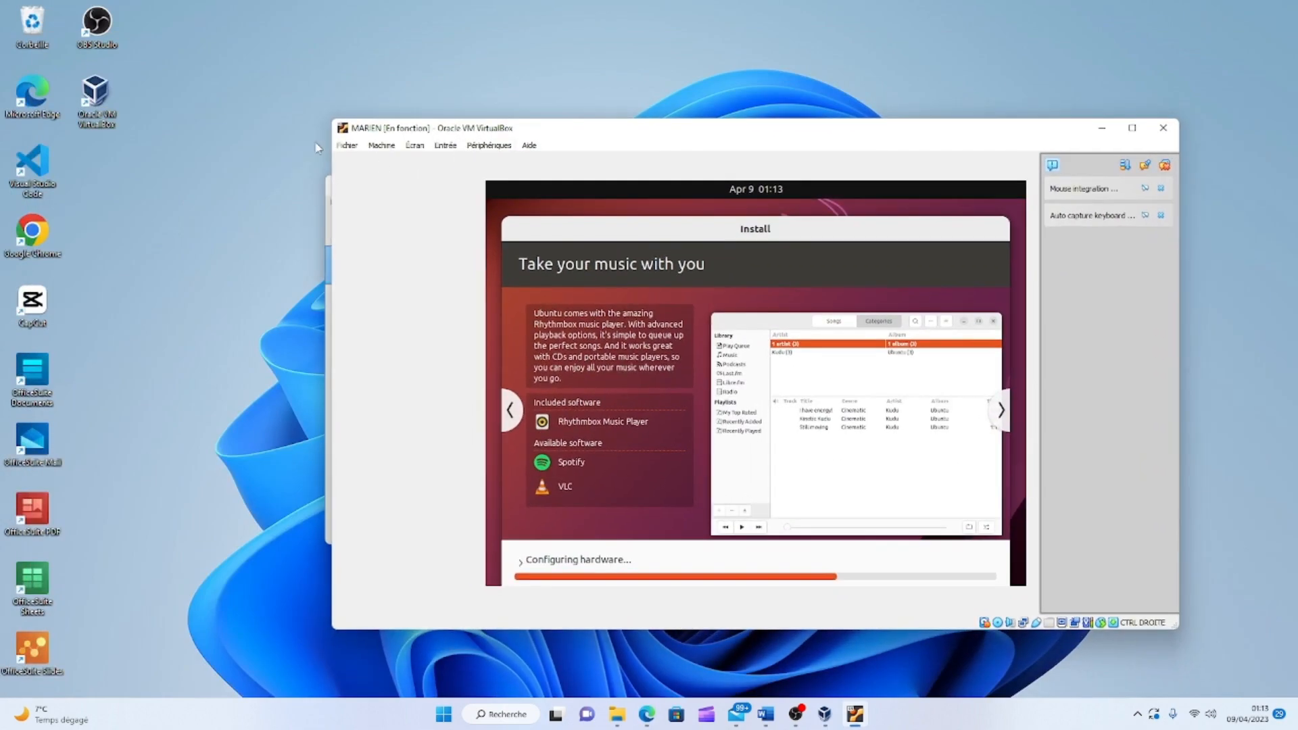
click(349, 149)
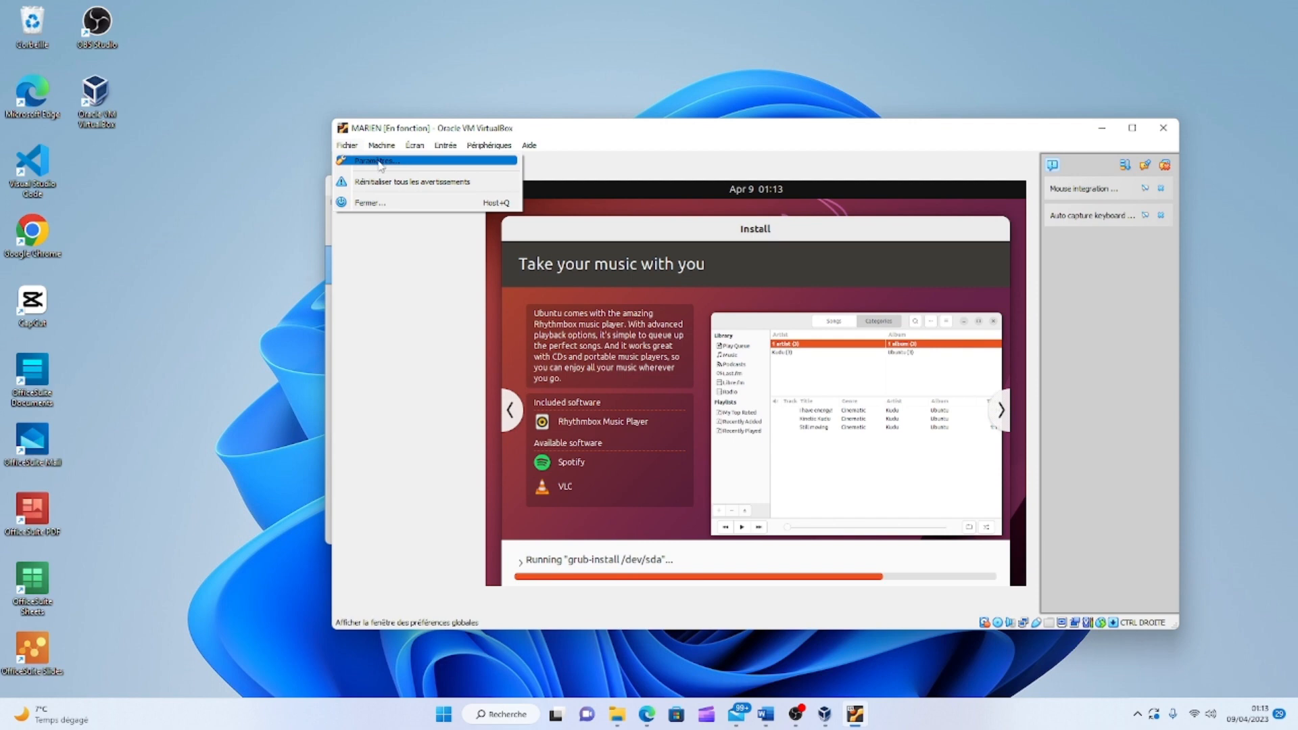
click(380, 163)
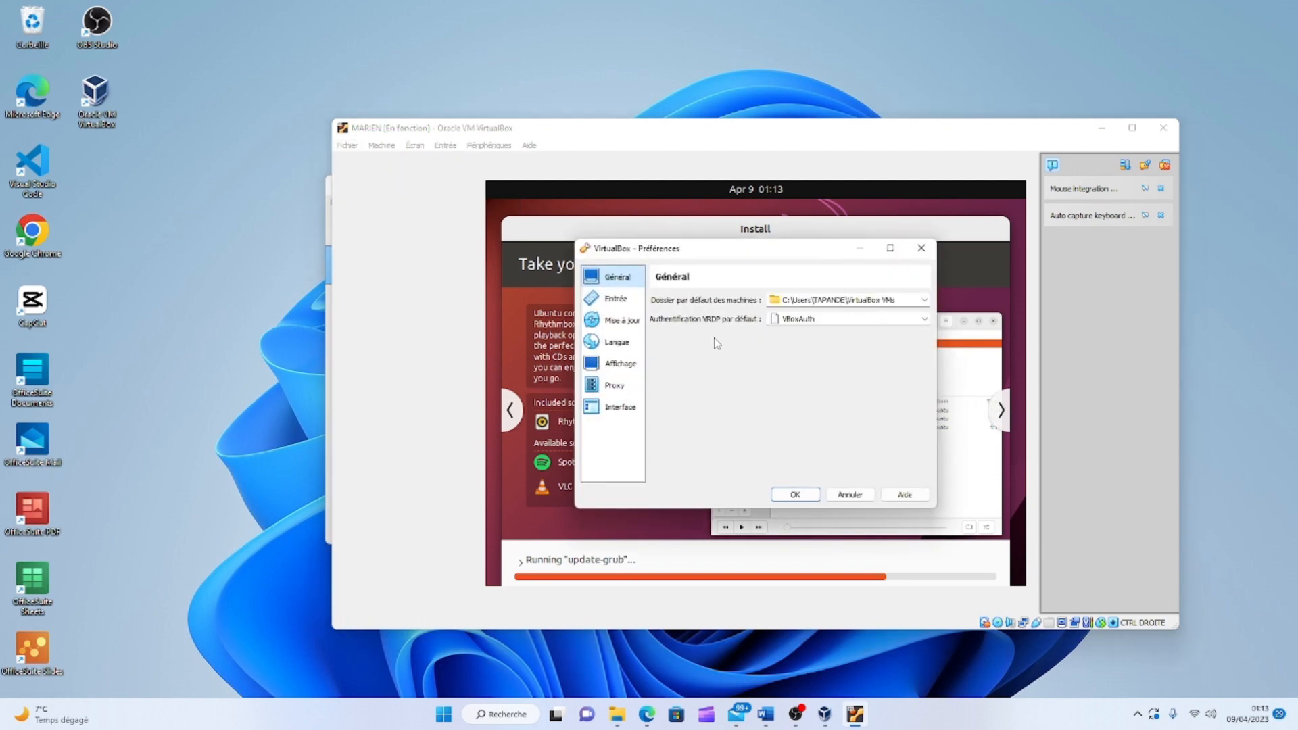
click(616, 300)
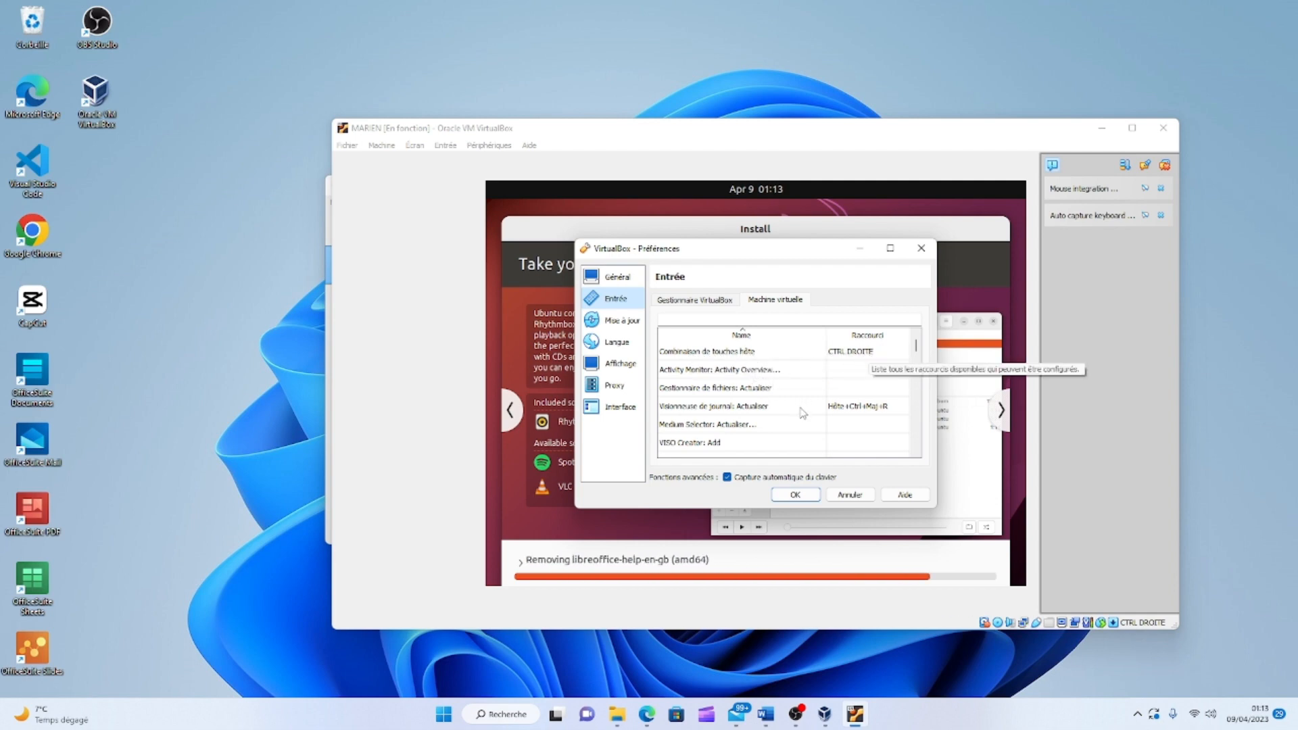
click(634, 322)
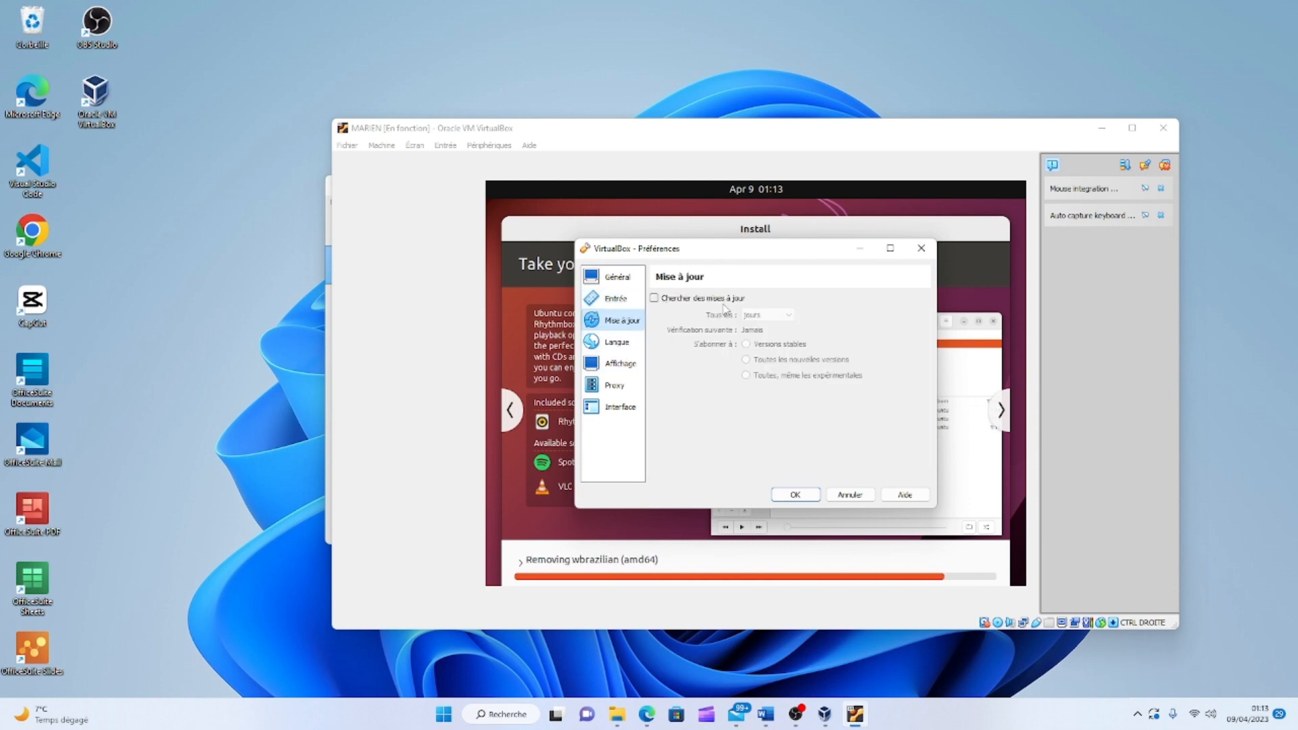
click(617, 342)
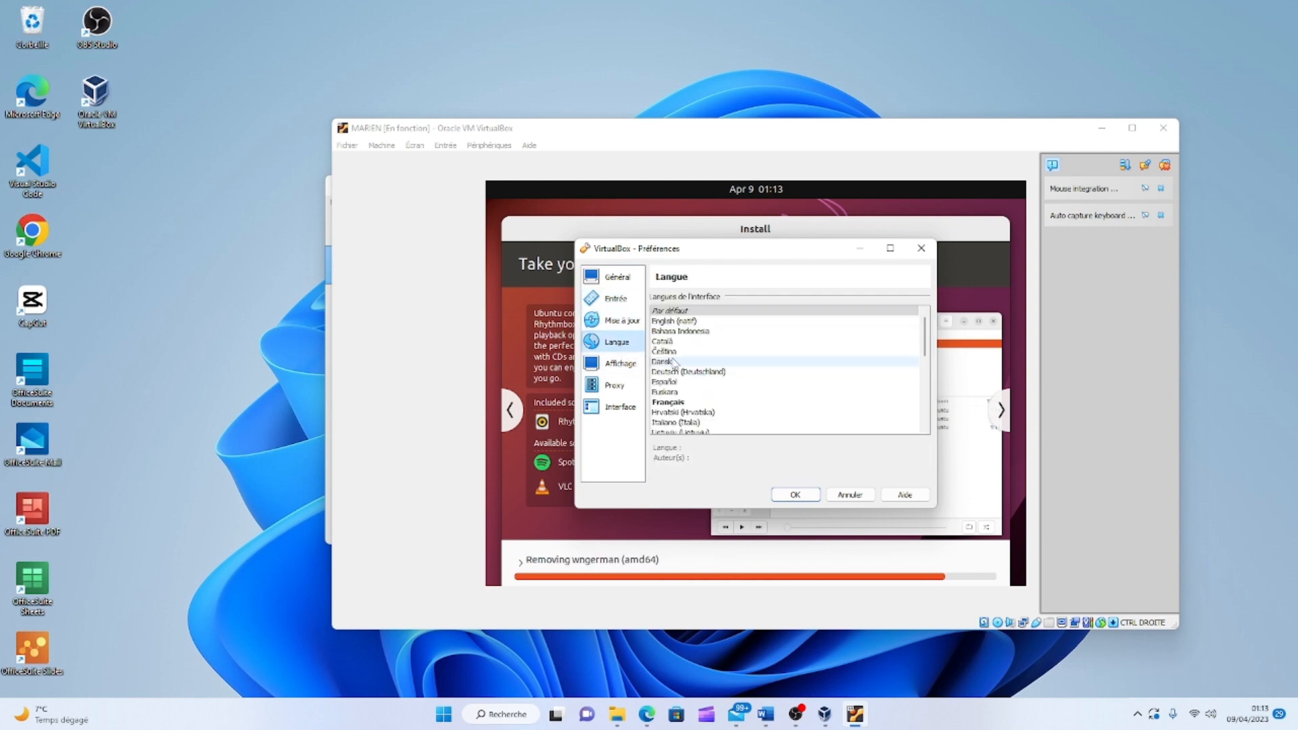
click(619, 369)
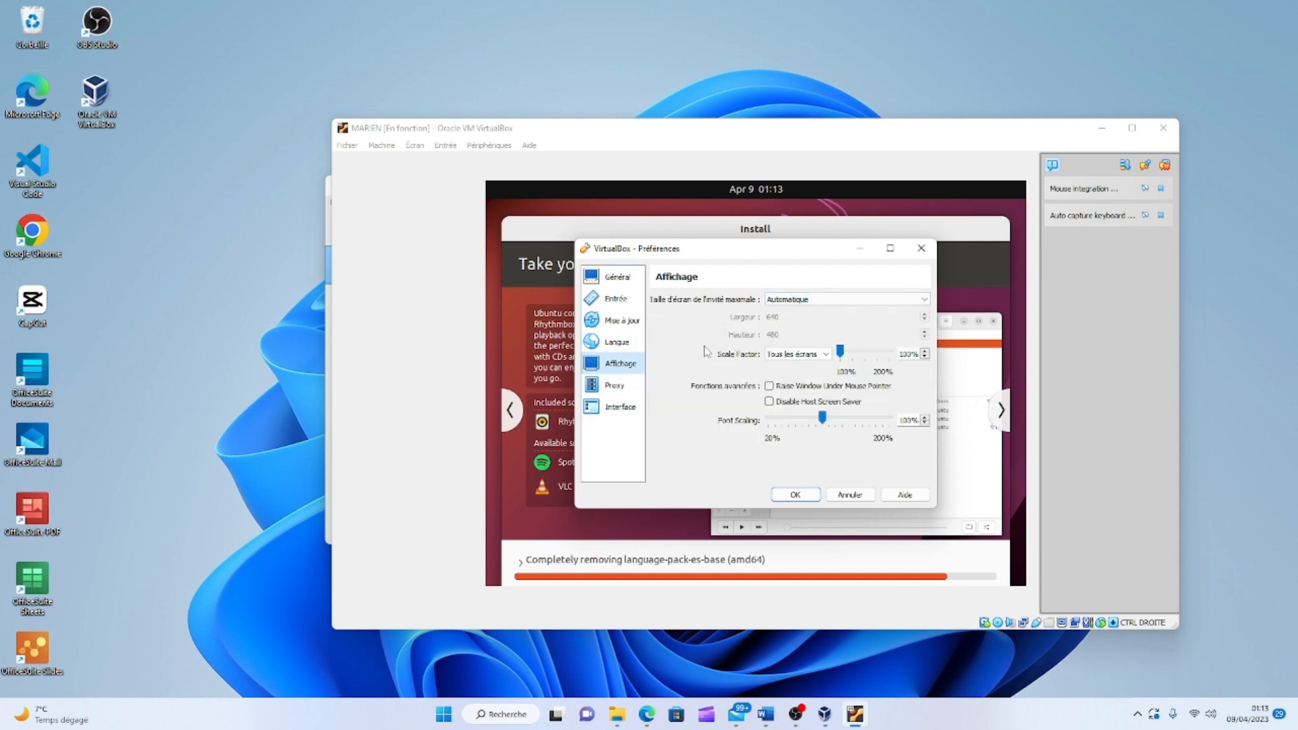
click(925, 300)
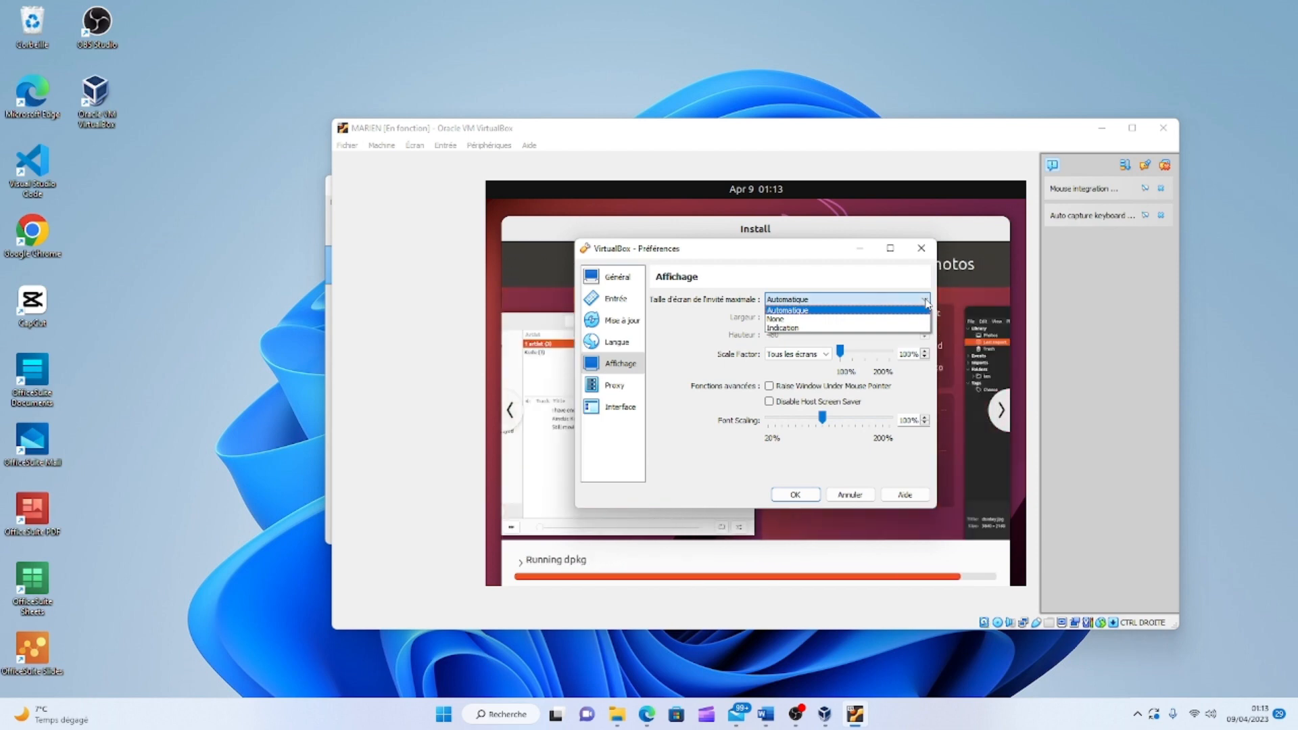
click(926, 302)
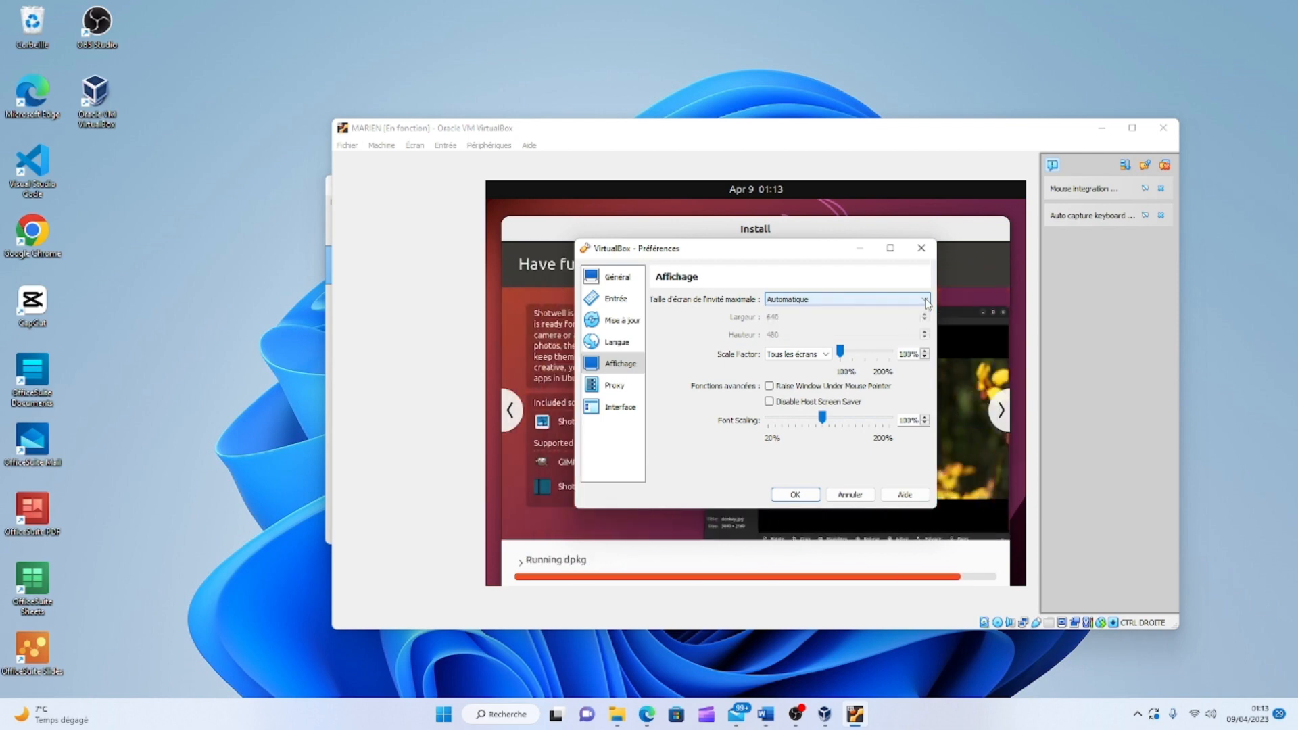
click(615, 386)
click(619, 408)
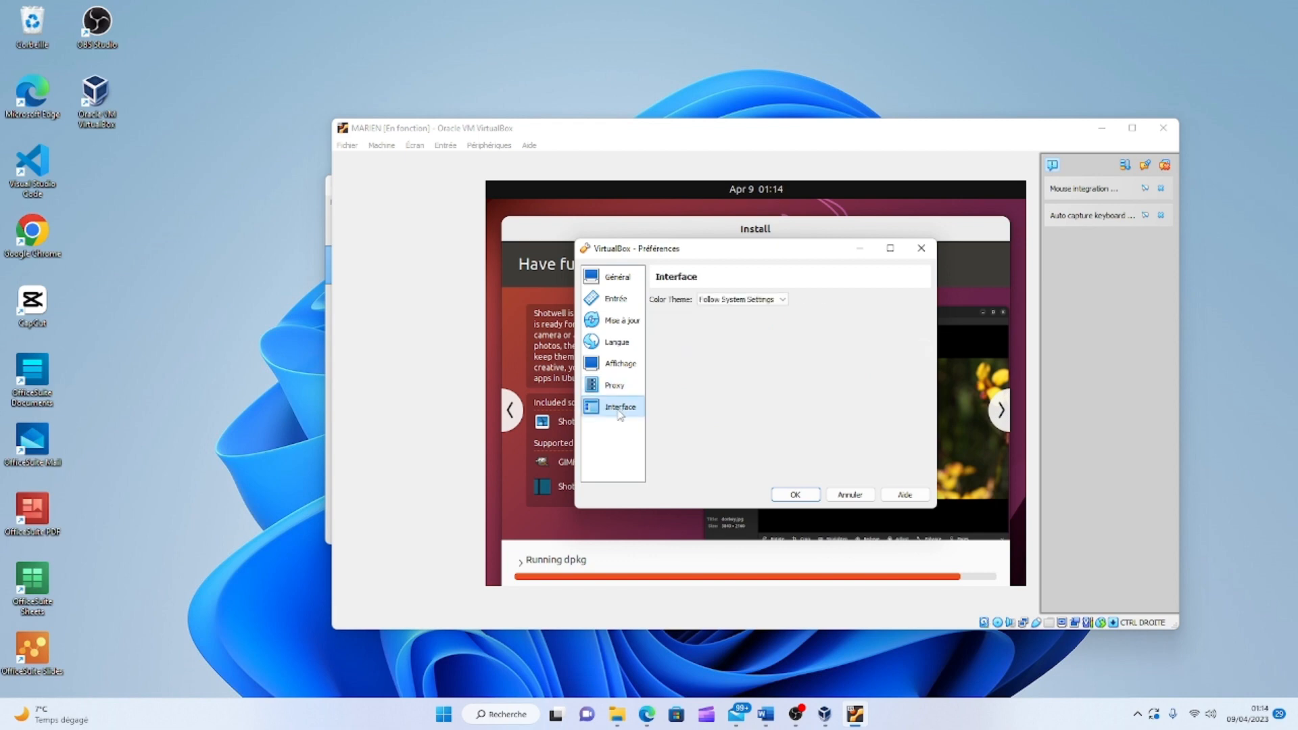
click(781, 299)
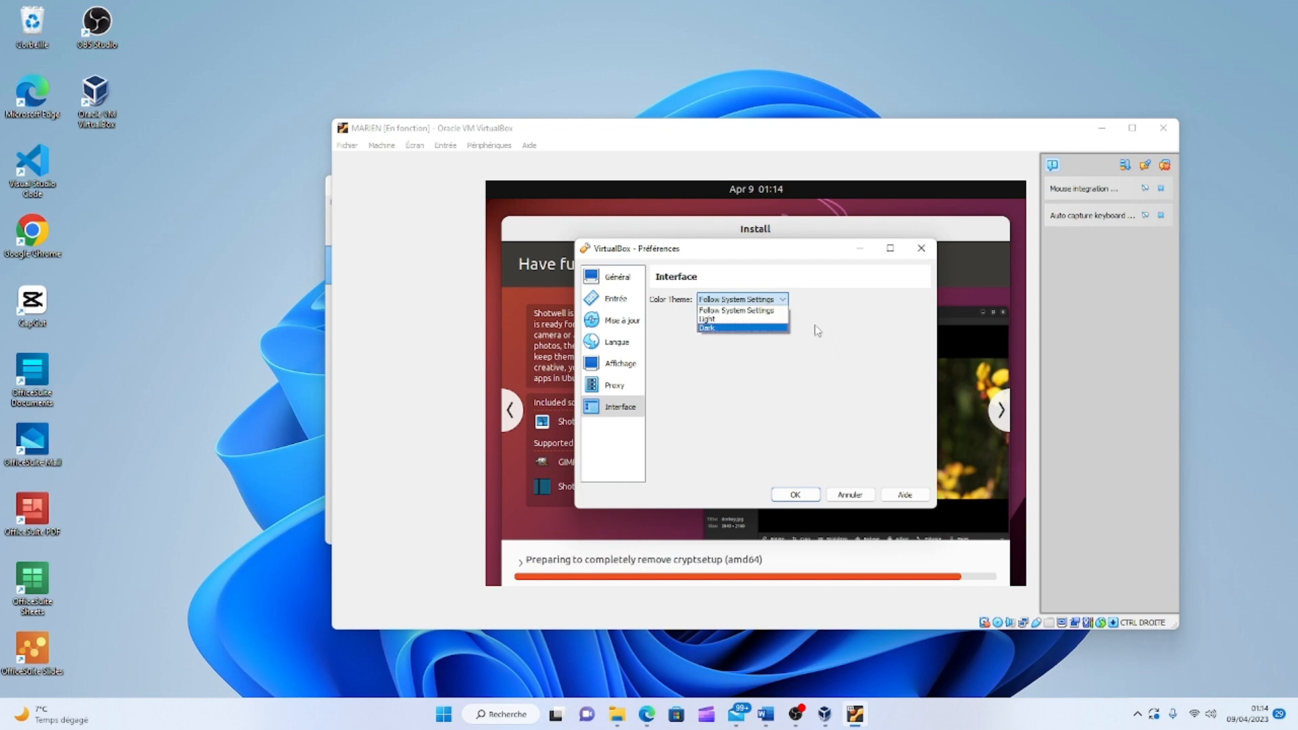
click(826, 309)
click(785, 300)
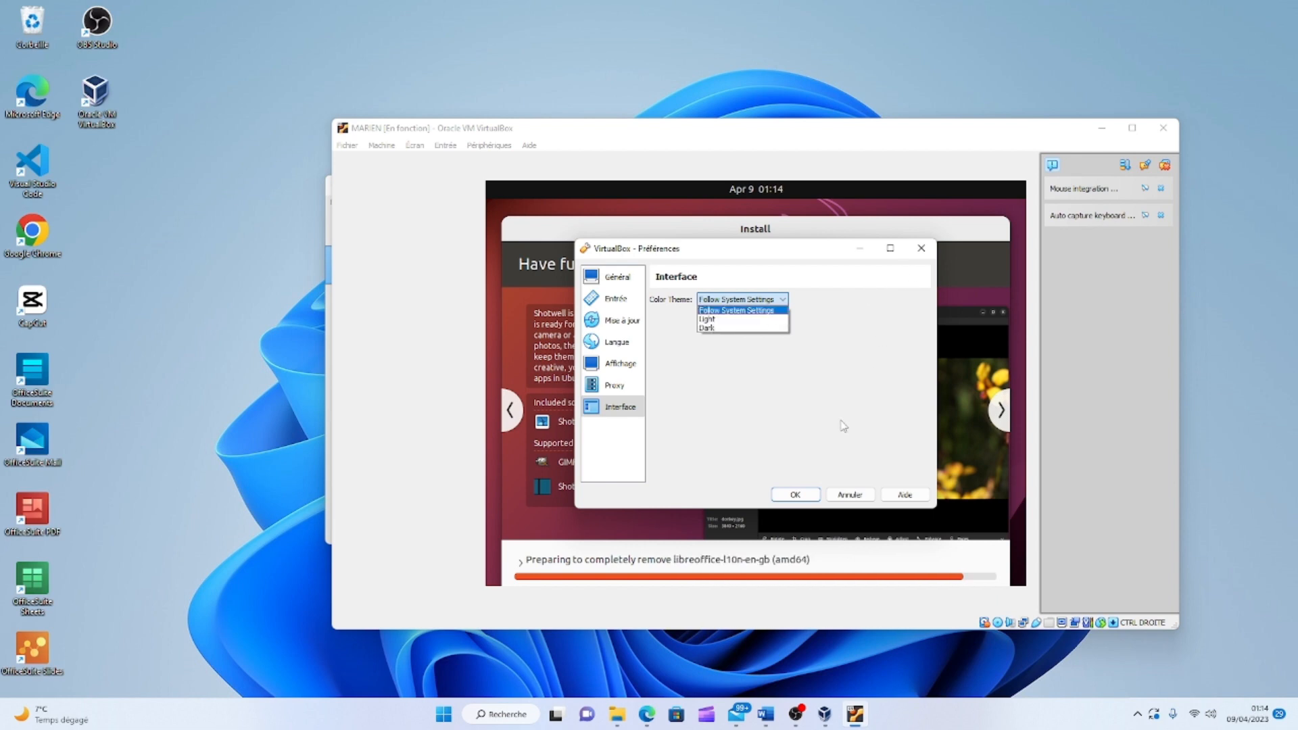
click(837, 450)
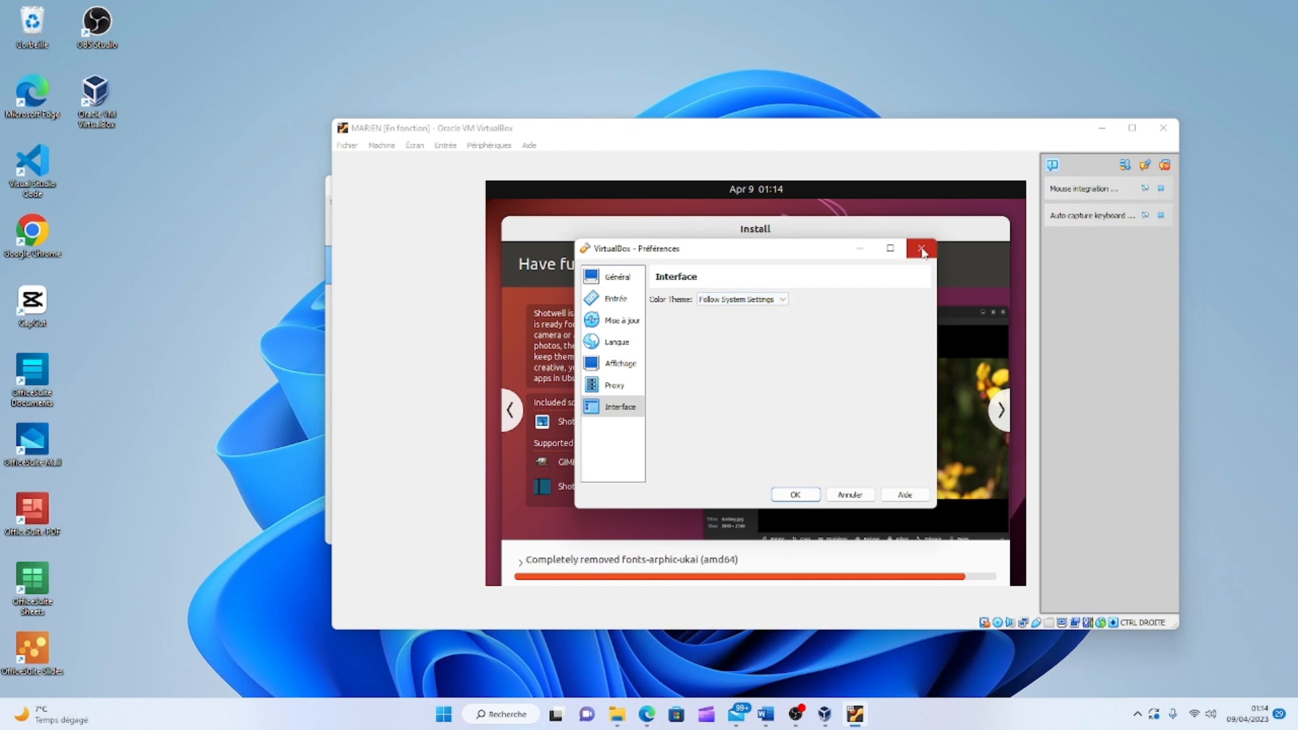
click(922, 253)
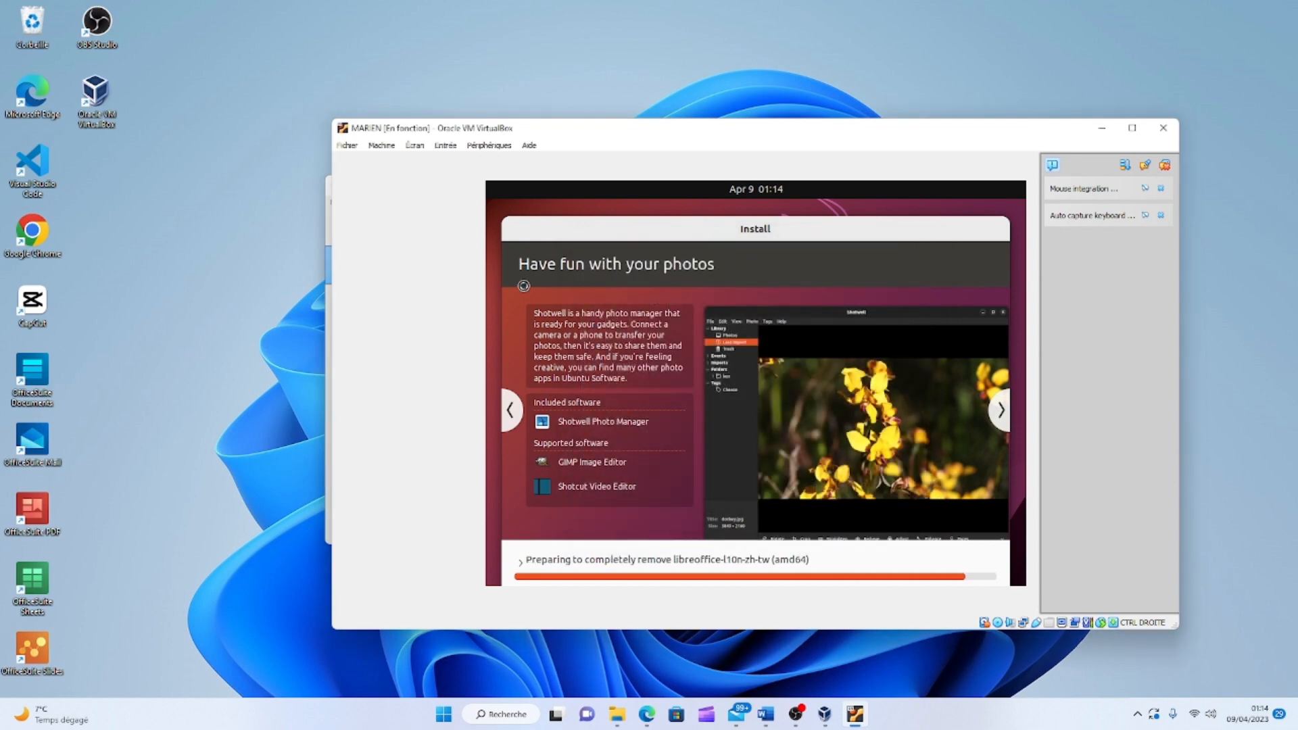
Set the VM's Adapter 1 to Accès par pont on the Realtek wireless card and save.
click(383, 146)
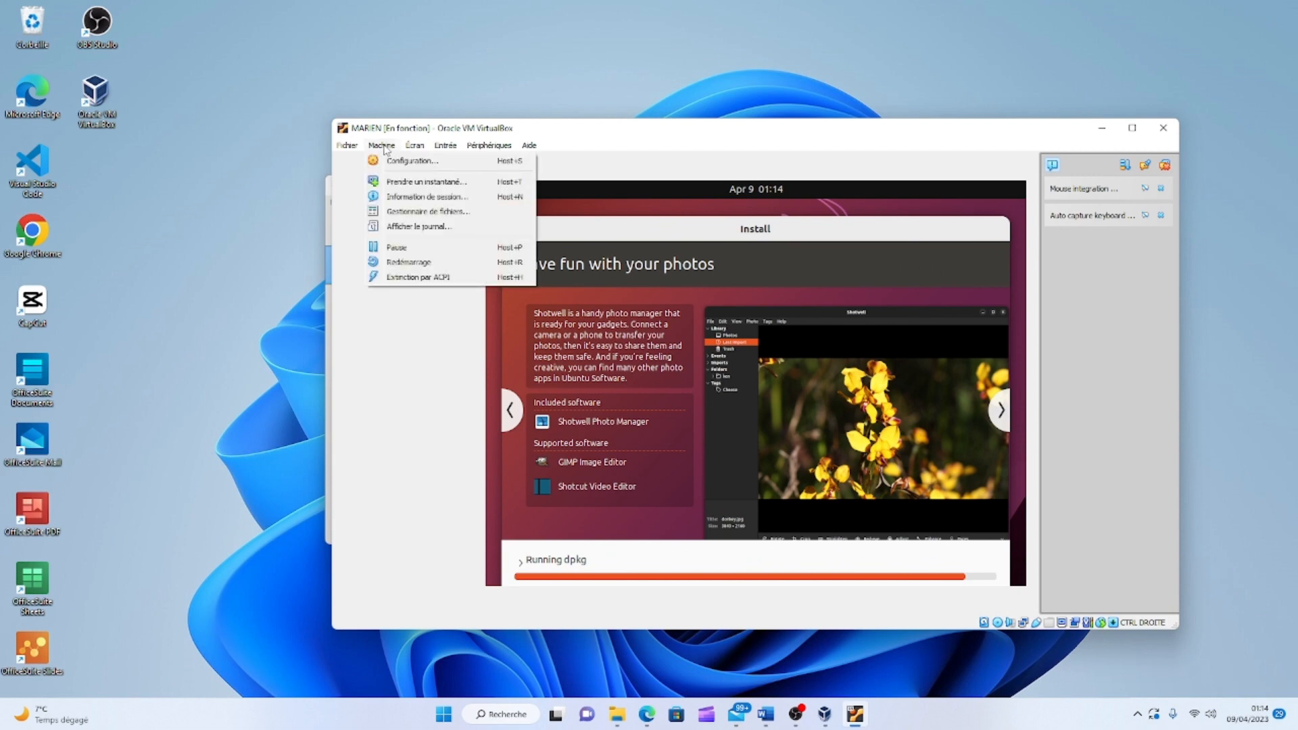
click(414, 162)
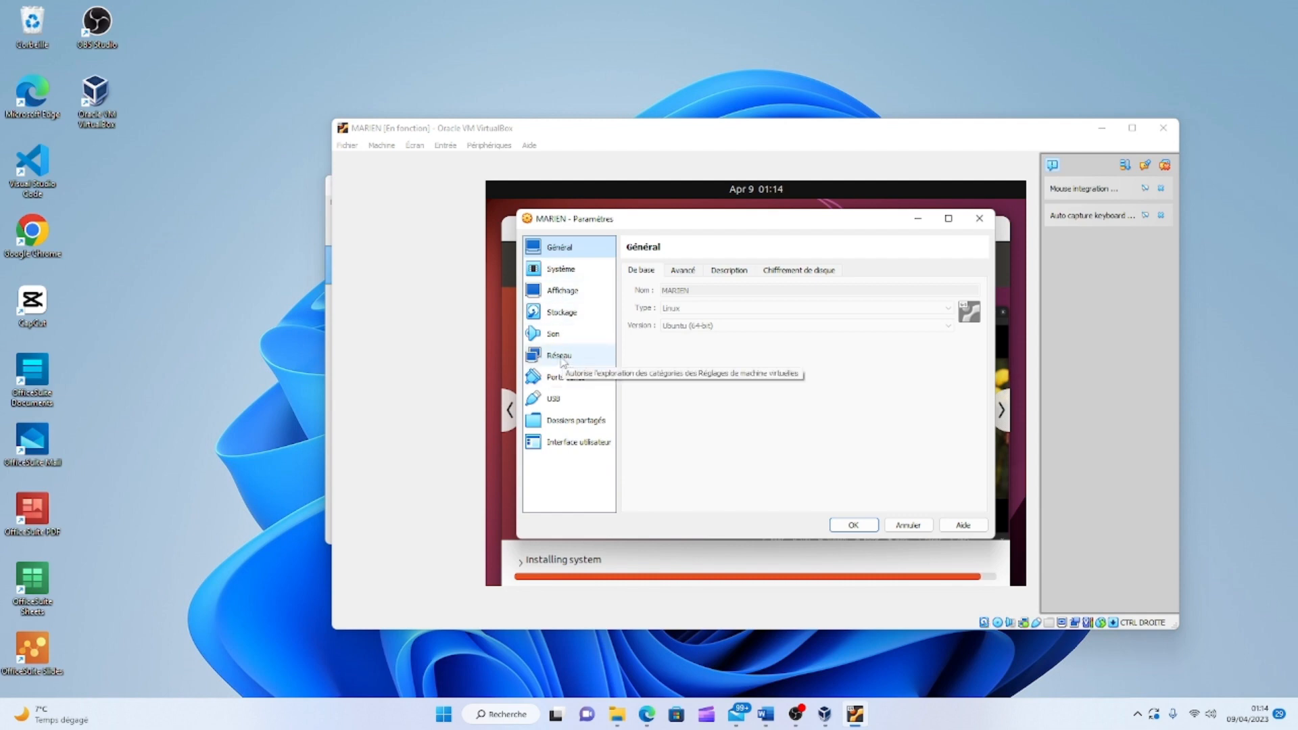
click(562, 359)
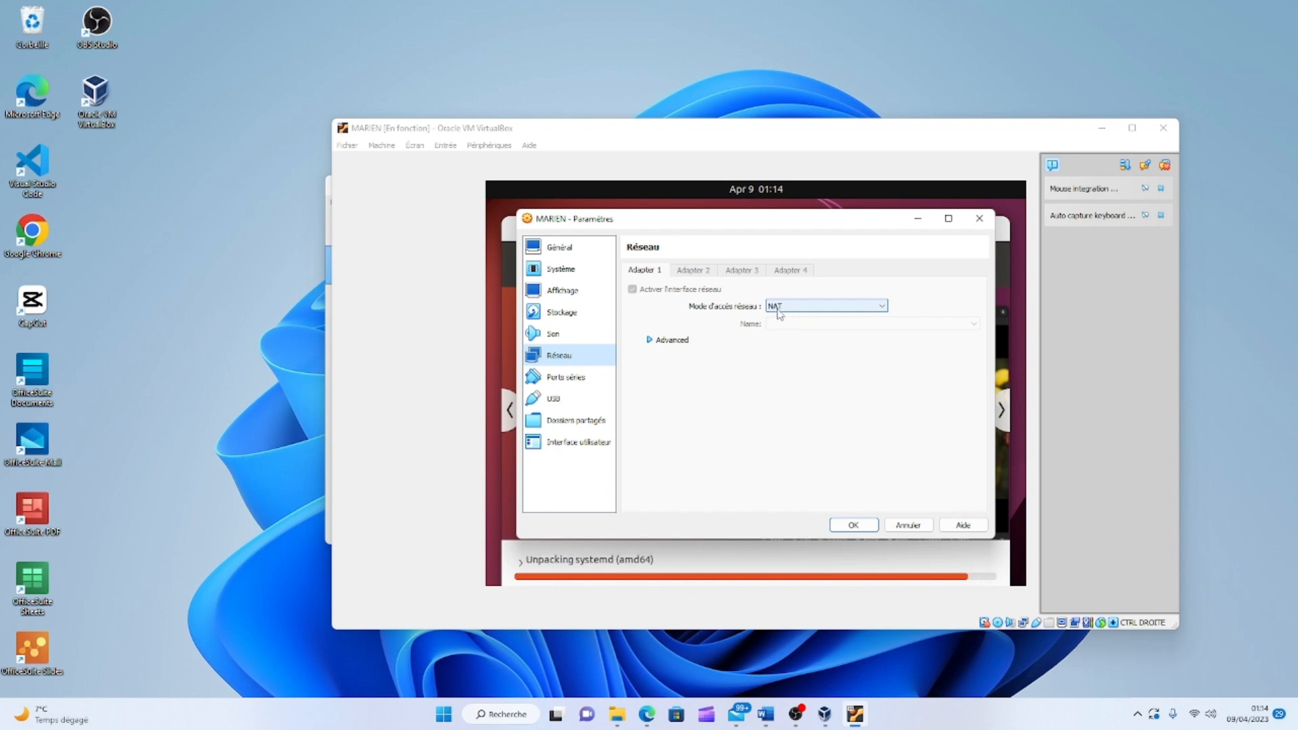
click(883, 309)
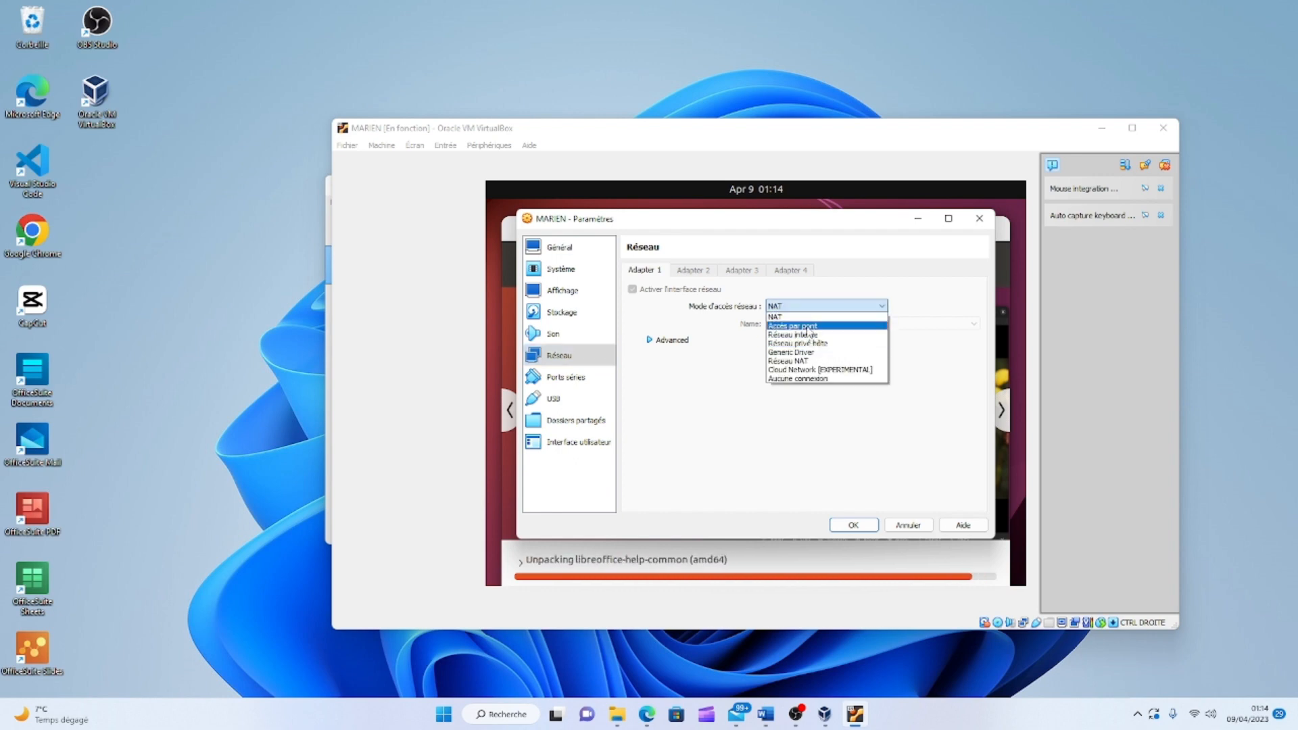
click(798, 327)
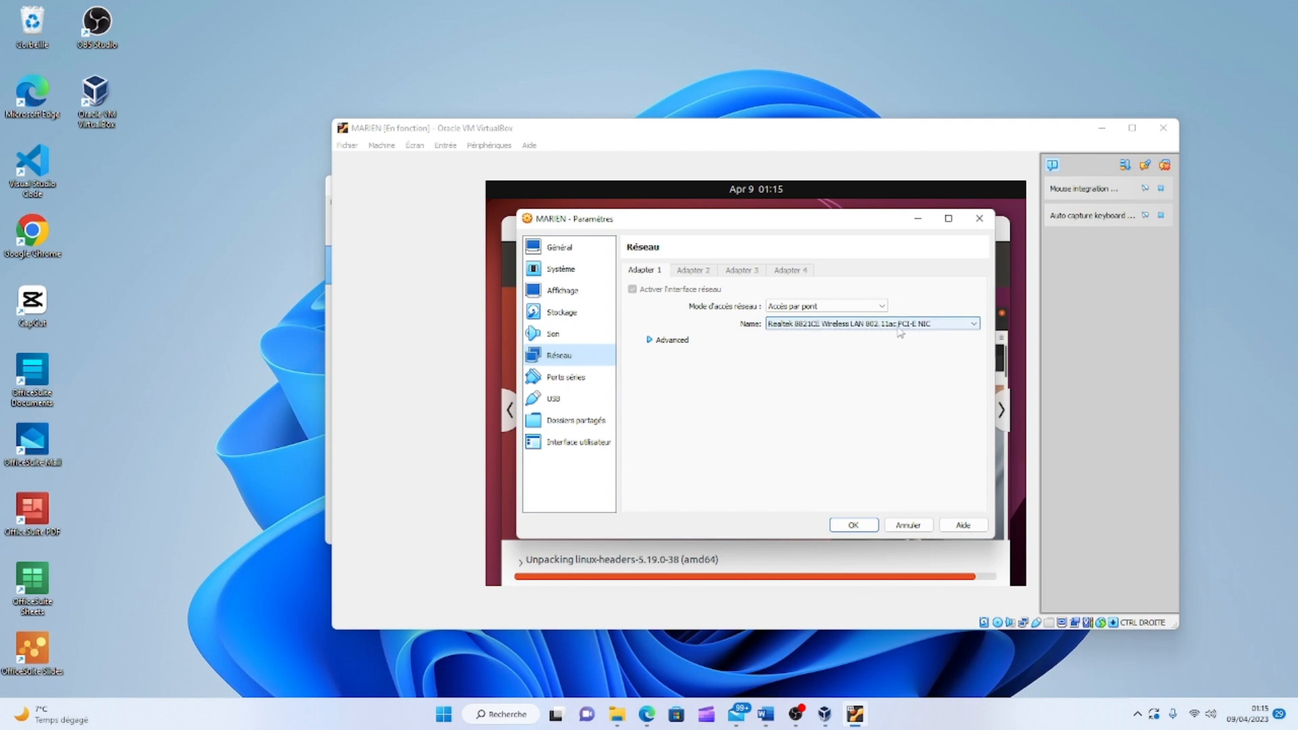
click(856, 528)
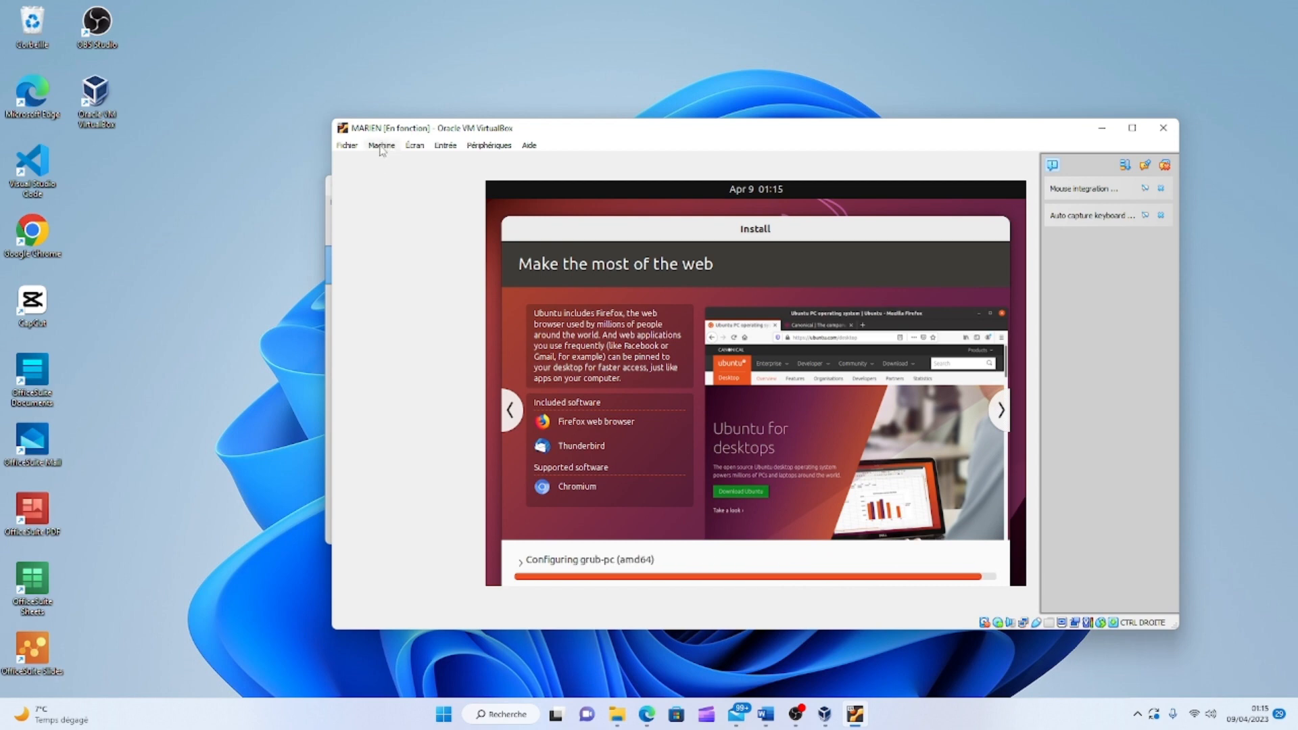
Browse the Écran and Entrée menus while the Ubuntu installer completes and the VM reboots.
click(415, 146)
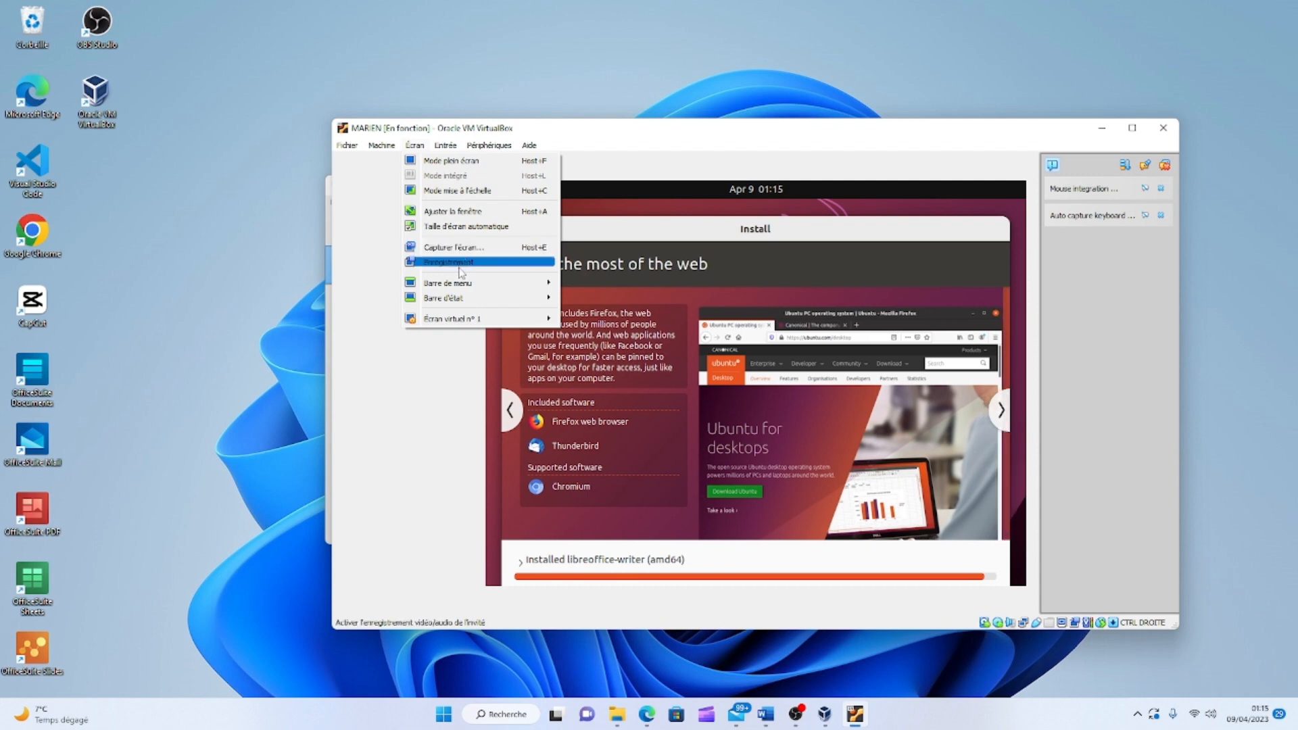
mouse_move(461, 289)
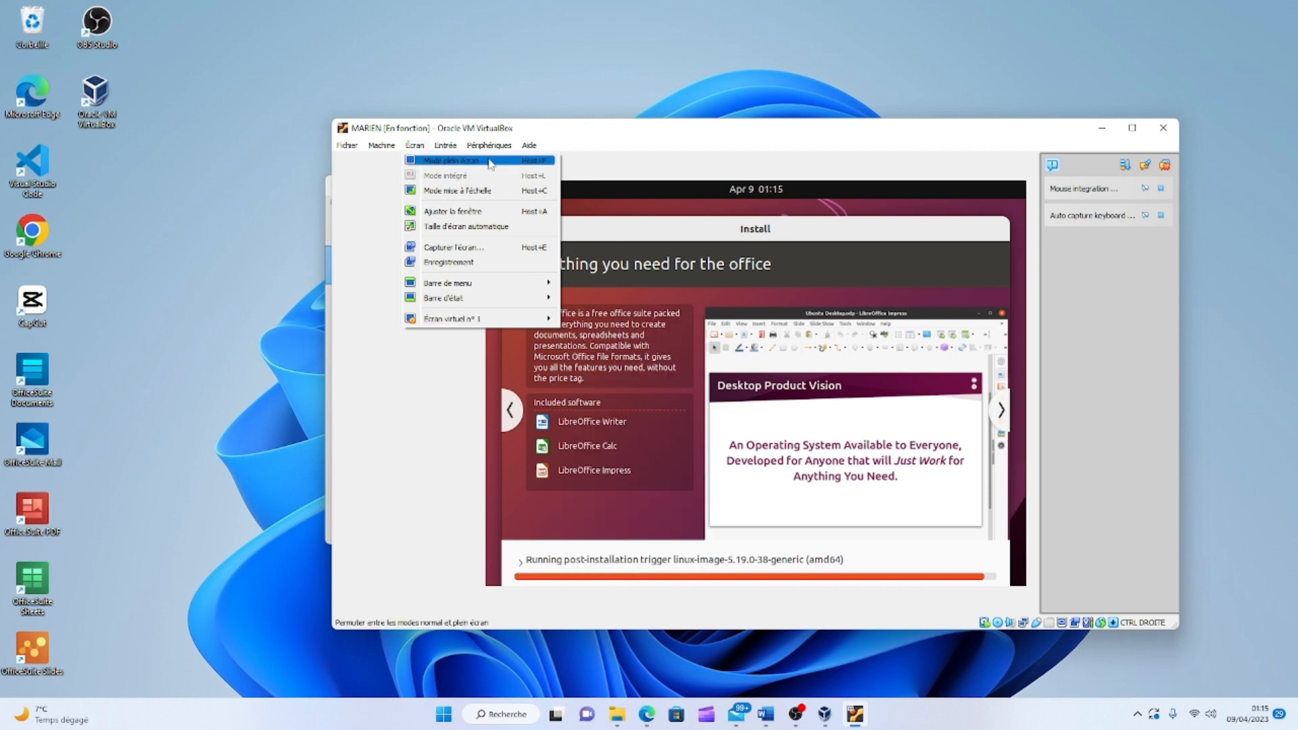
click(446, 149)
click(421, 148)
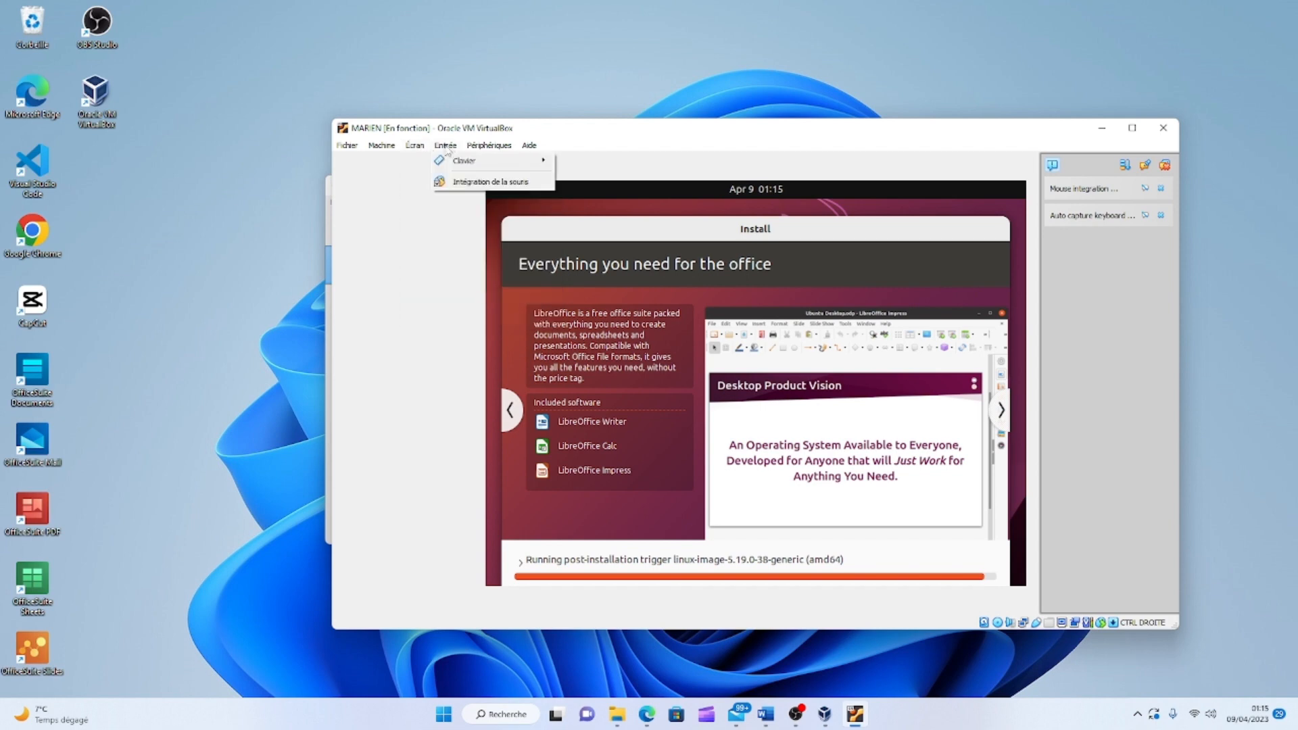
click(450, 148)
click(451, 149)
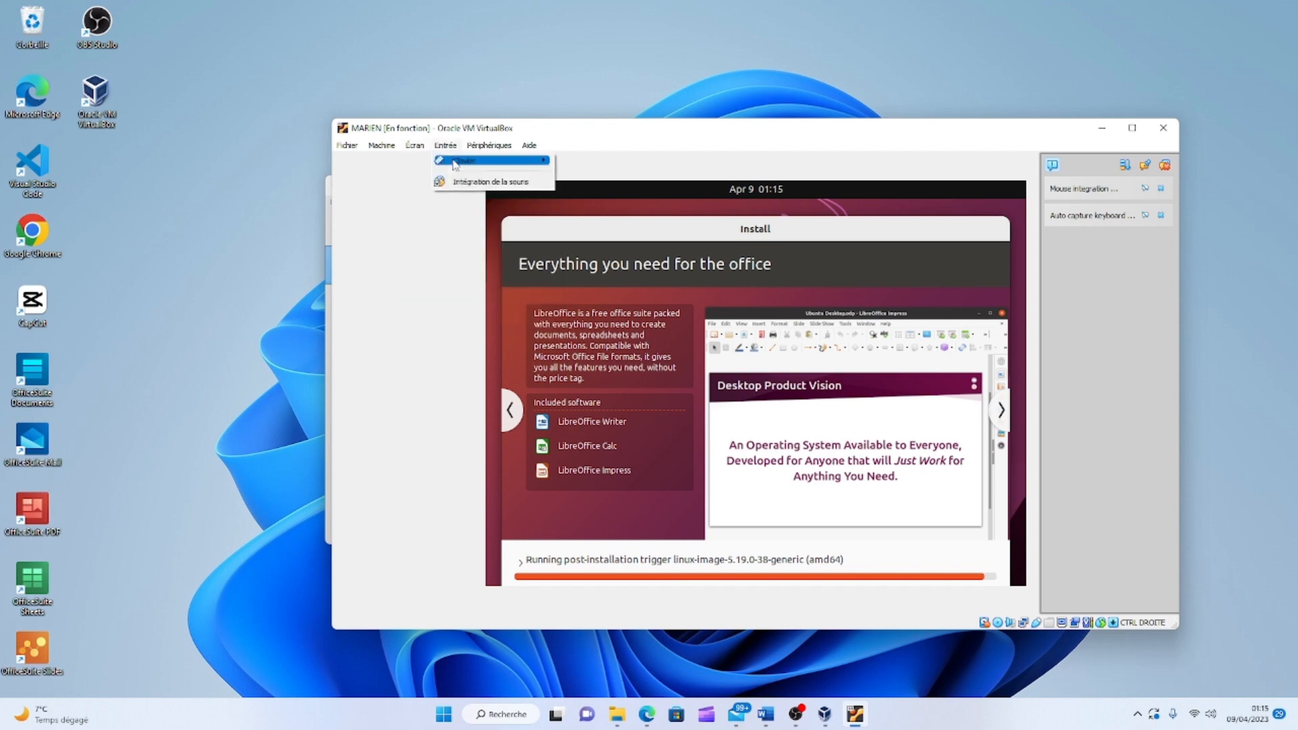
mouse_move(473, 163)
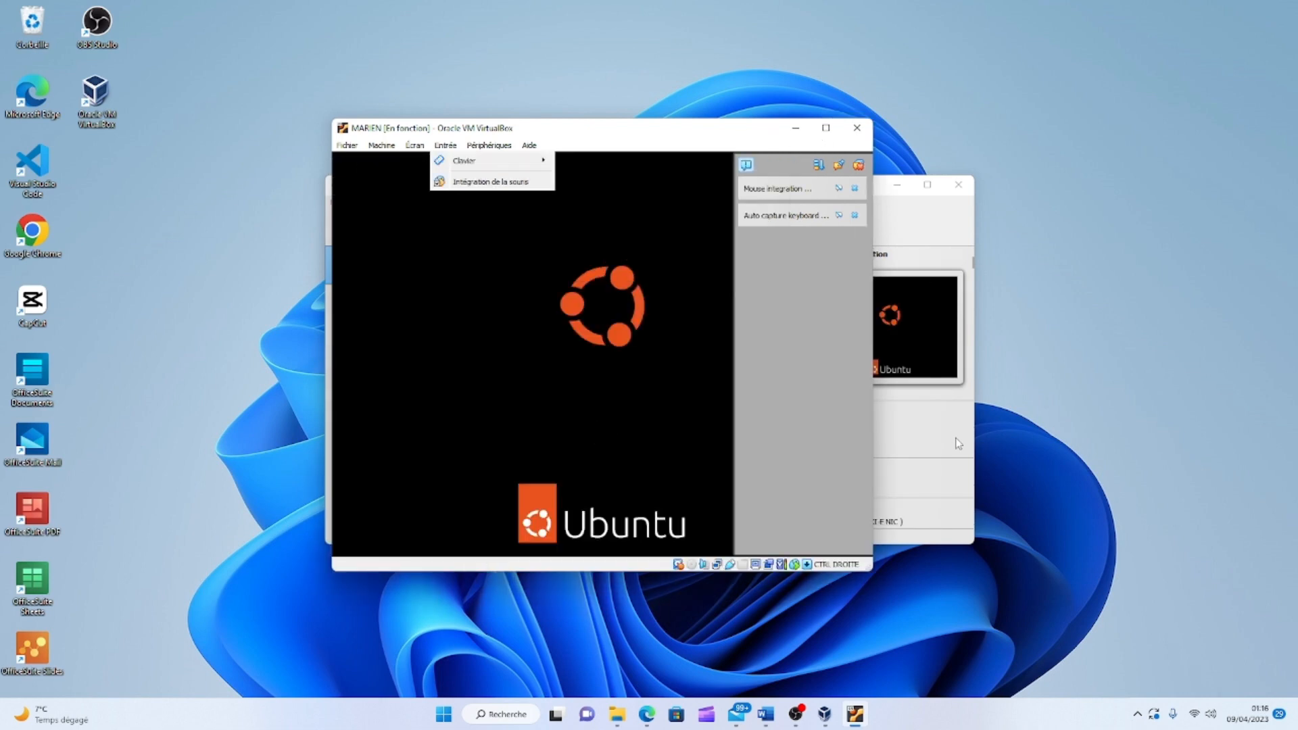
Insert the Guest Additions CD image from the Périphériques menu.
click(495, 146)
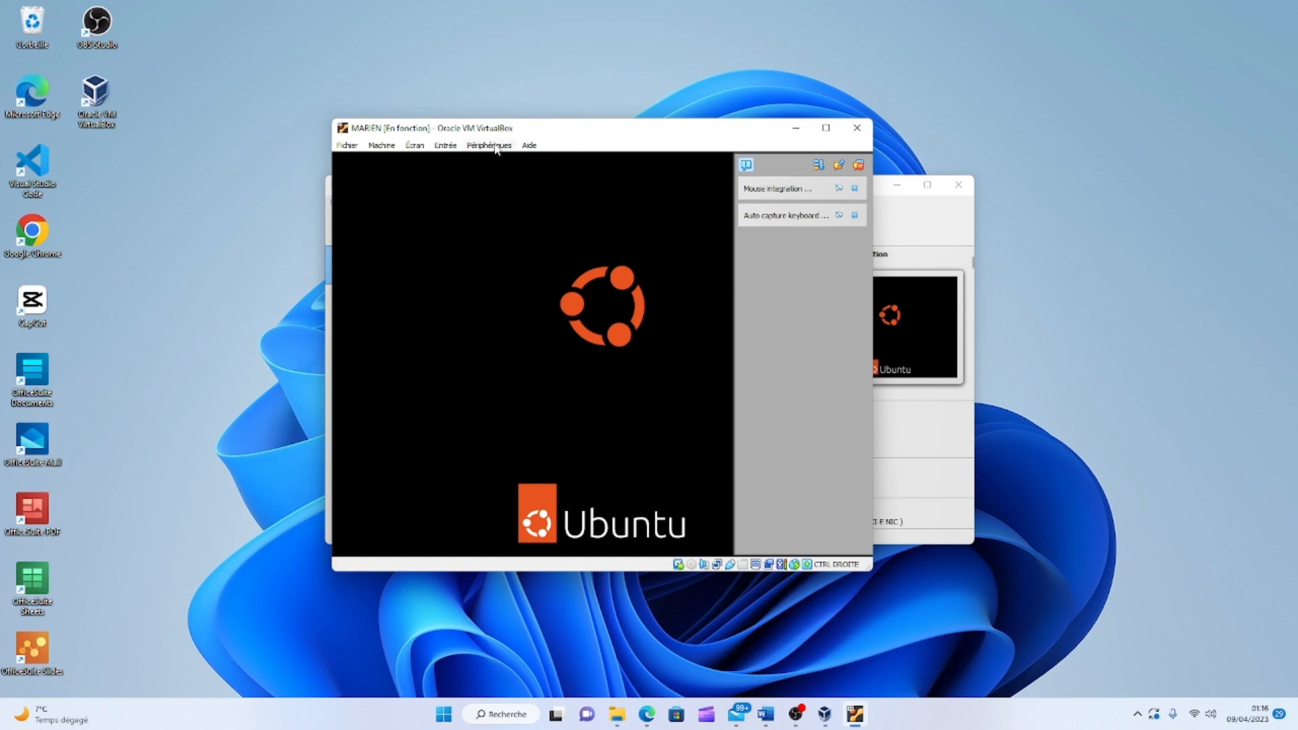
click(496, 146)
mouse_move(518, 166)
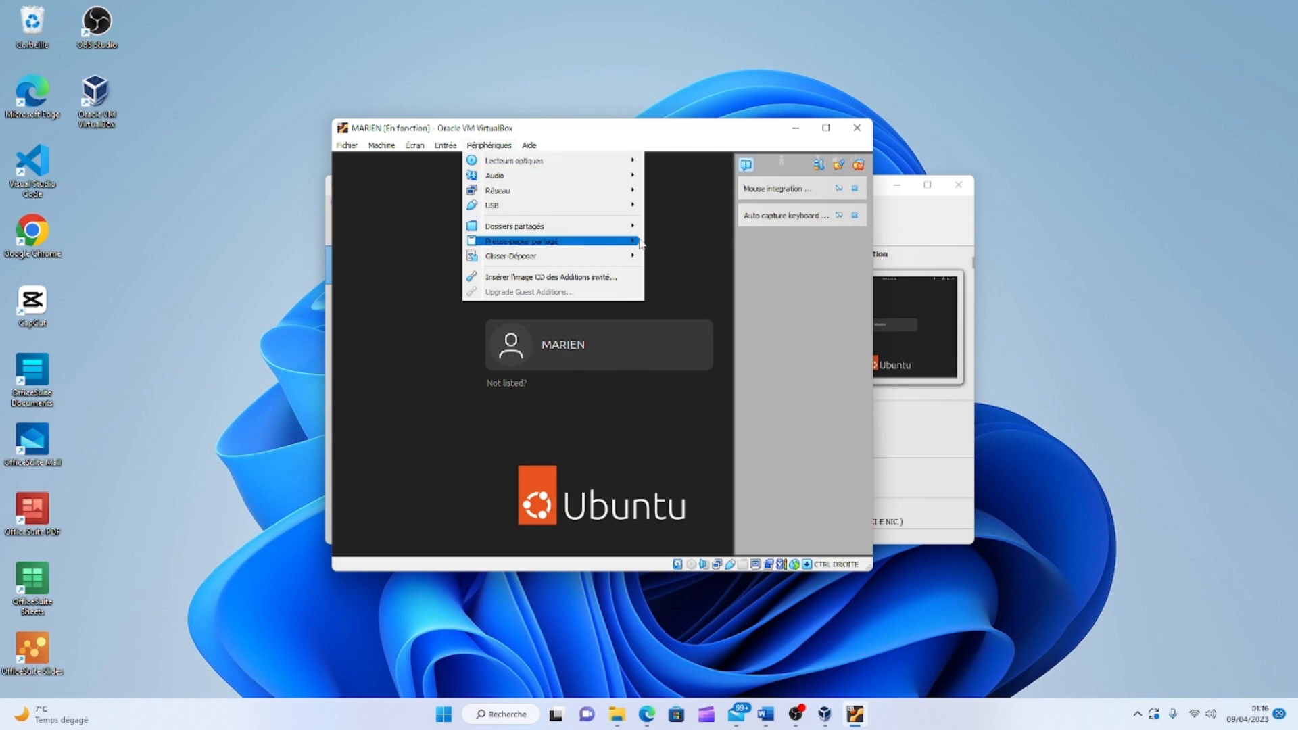
click(577, 283)
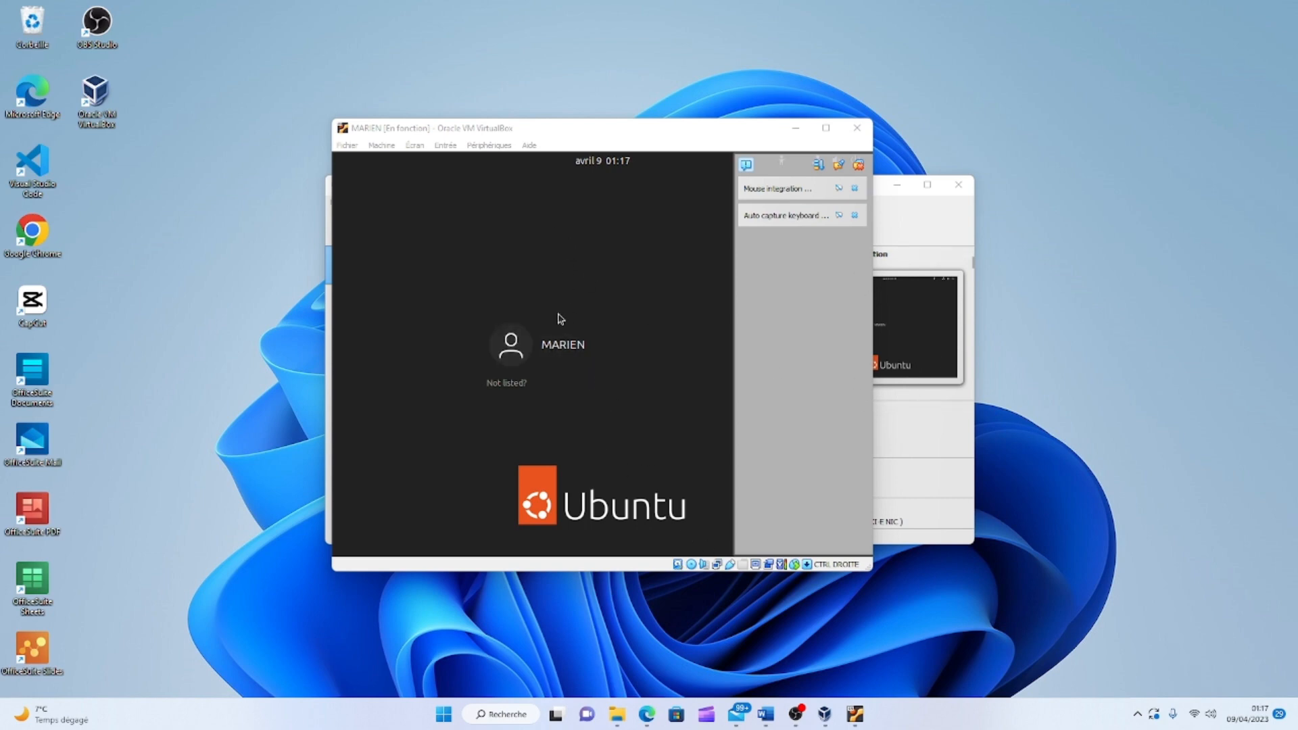
Move the VM window aside and log into the Ubuntu account, re-entering the password after a failed try.
drag(515, 132, 539, 106)
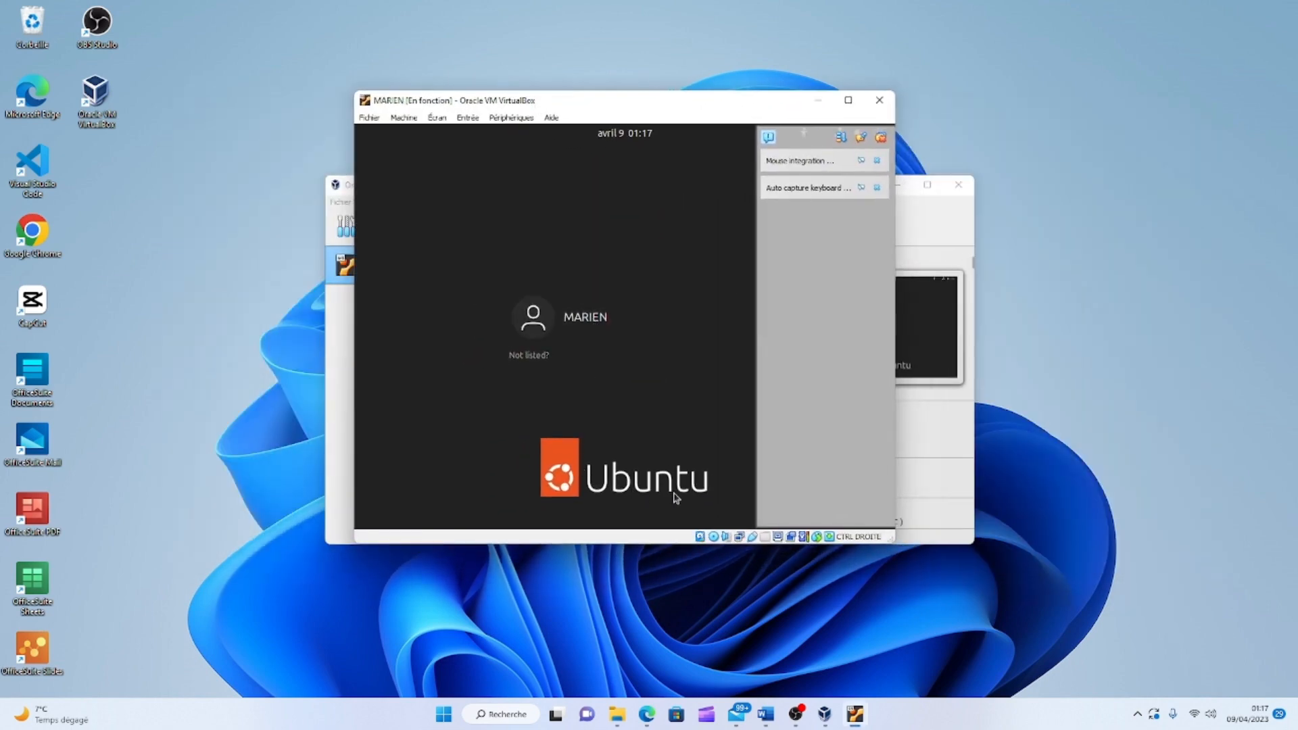
click(600, 323)
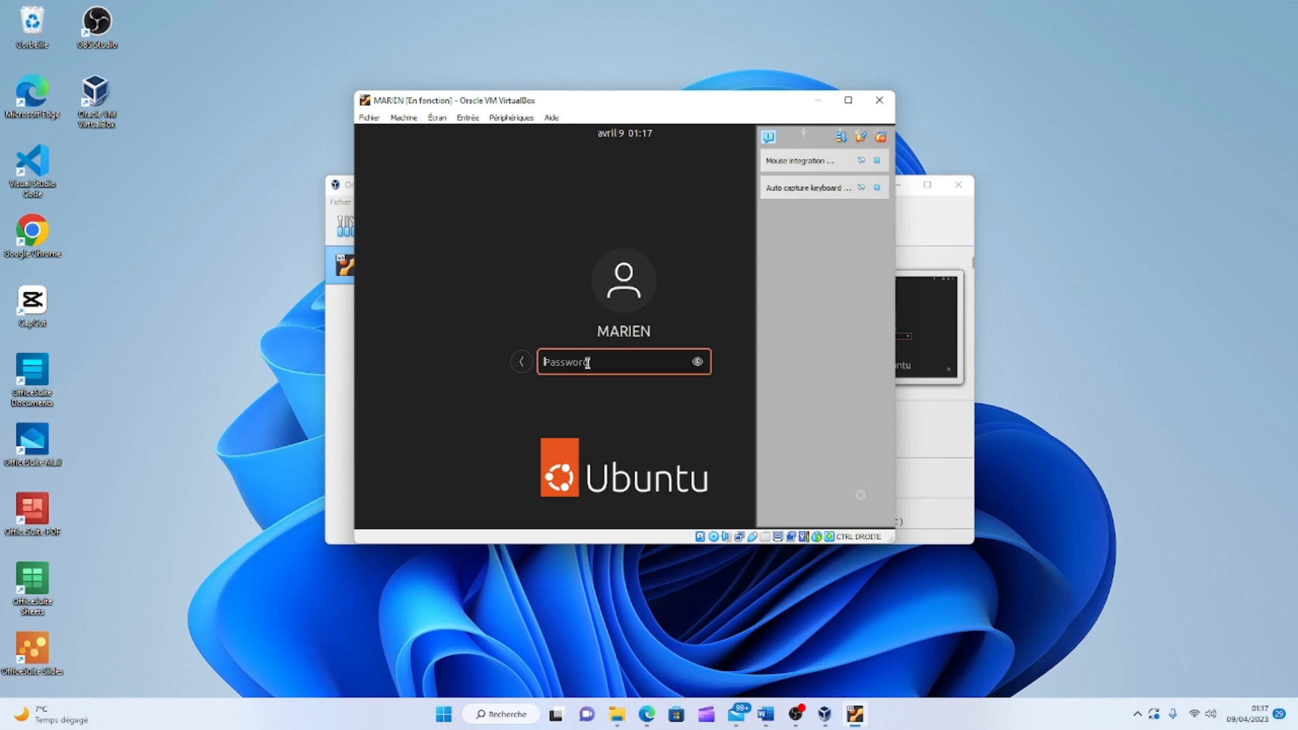
text(******)
key(Return)
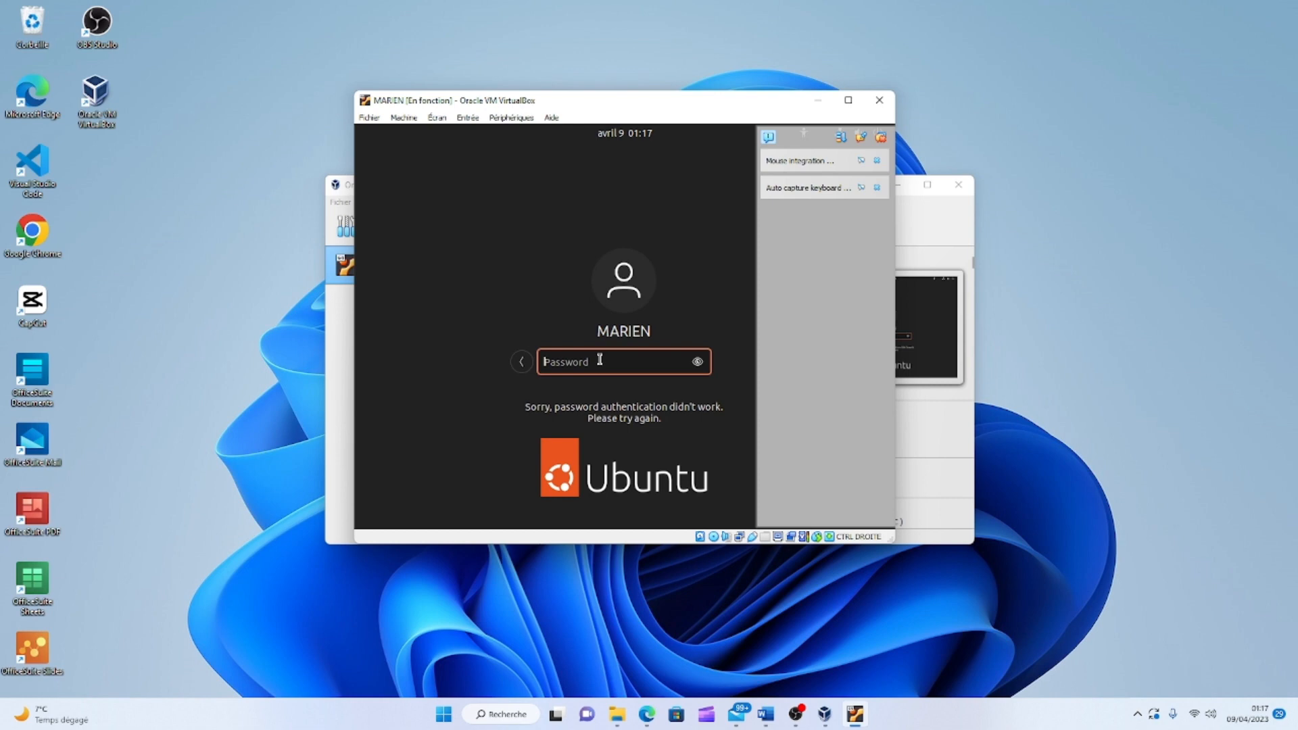
text(*)
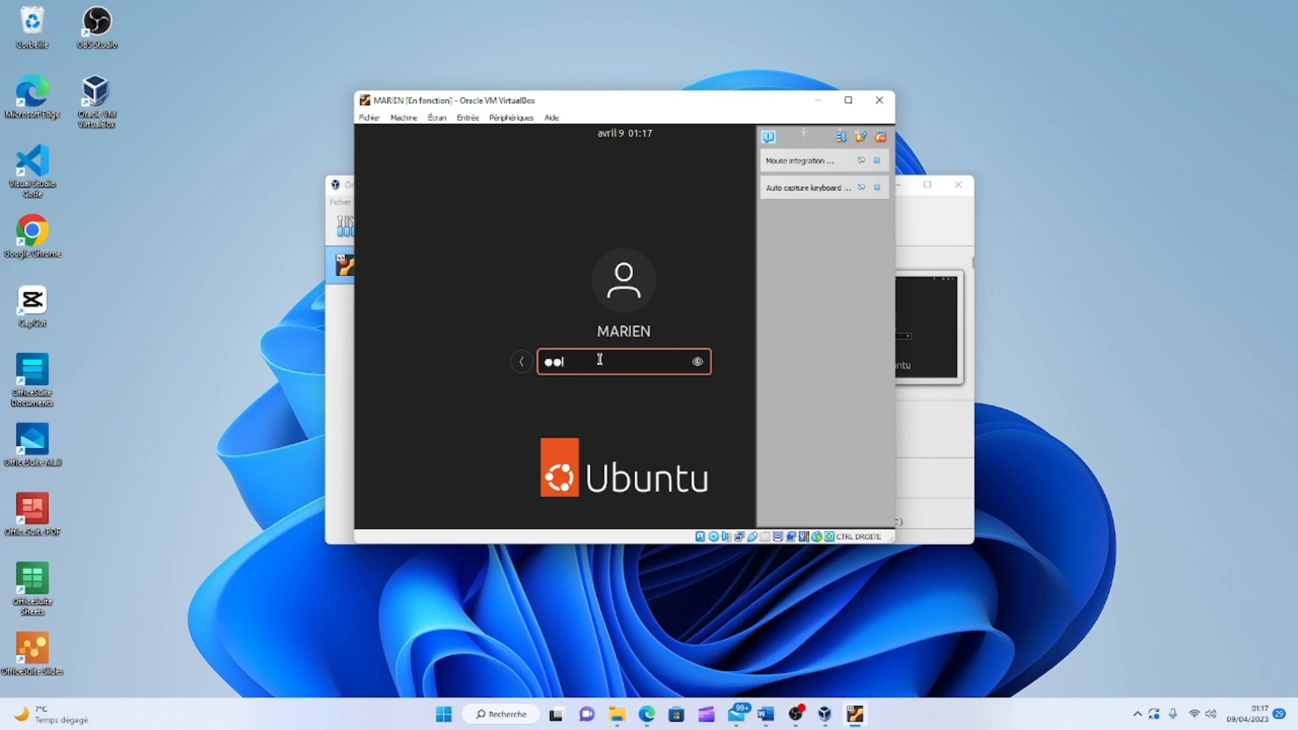
text(*******)
key(Return)
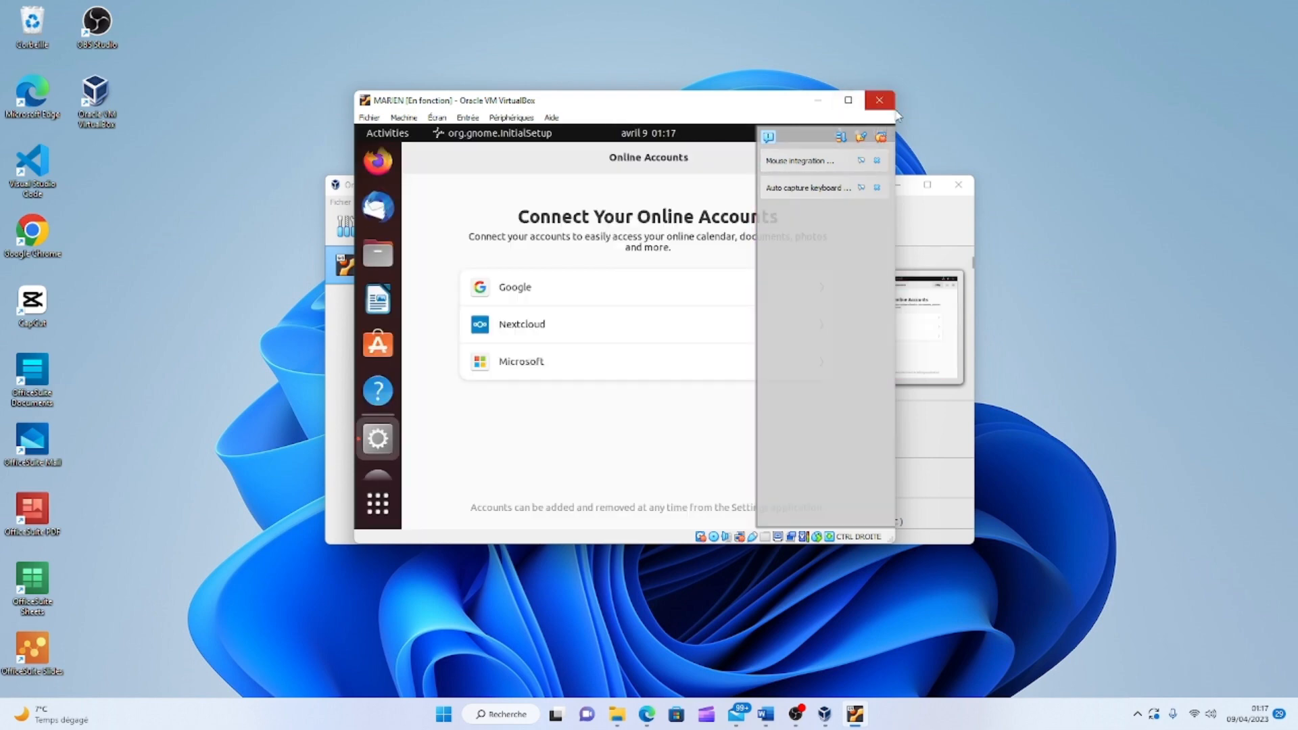
Widen the VM window, launch LibreOffice Writer and dismiss its tip, then open Files at Home.
drag(896, 121, 1224, 150)
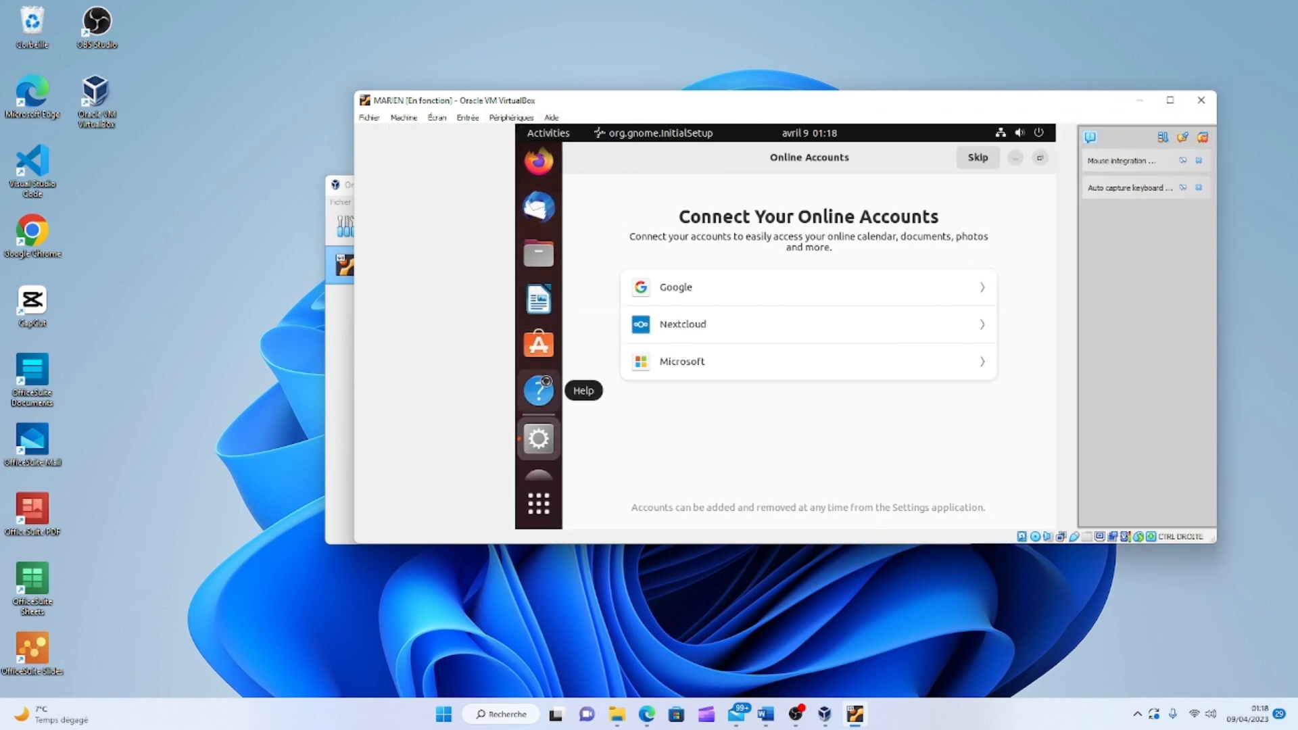
click(543, 509)
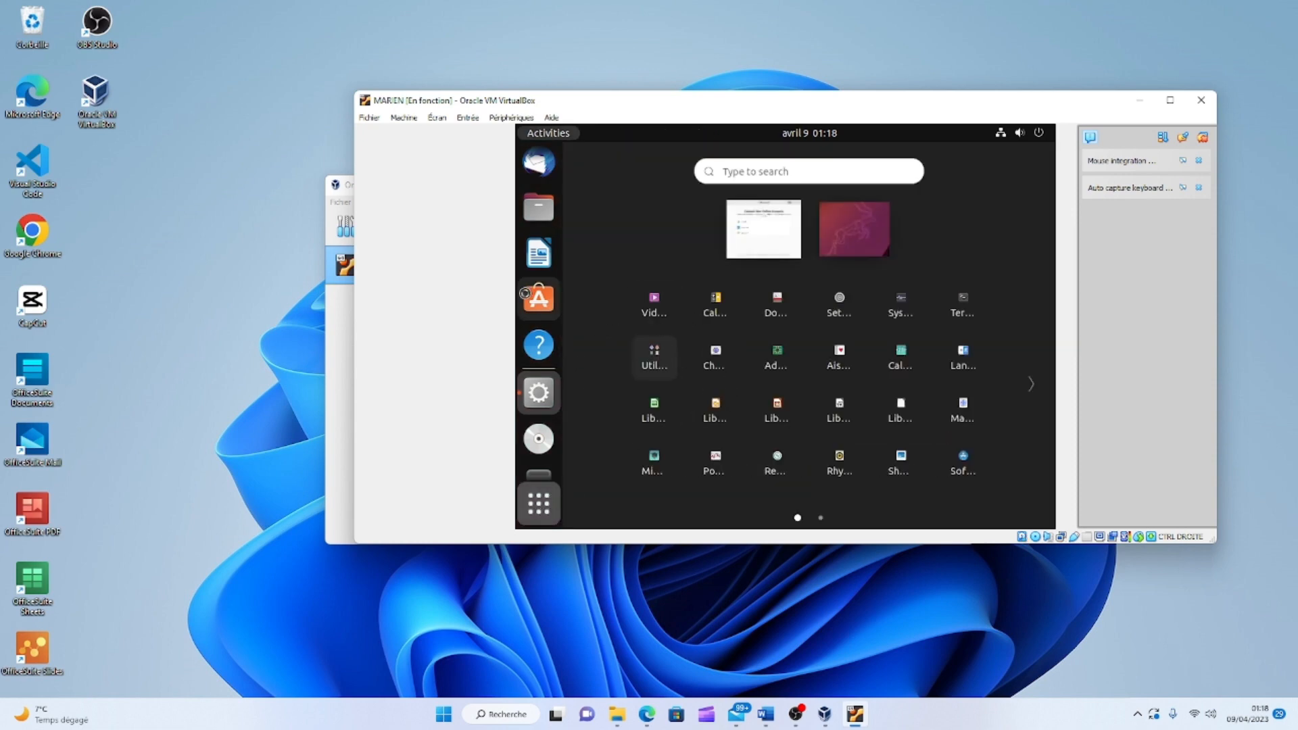
click(539, 255)
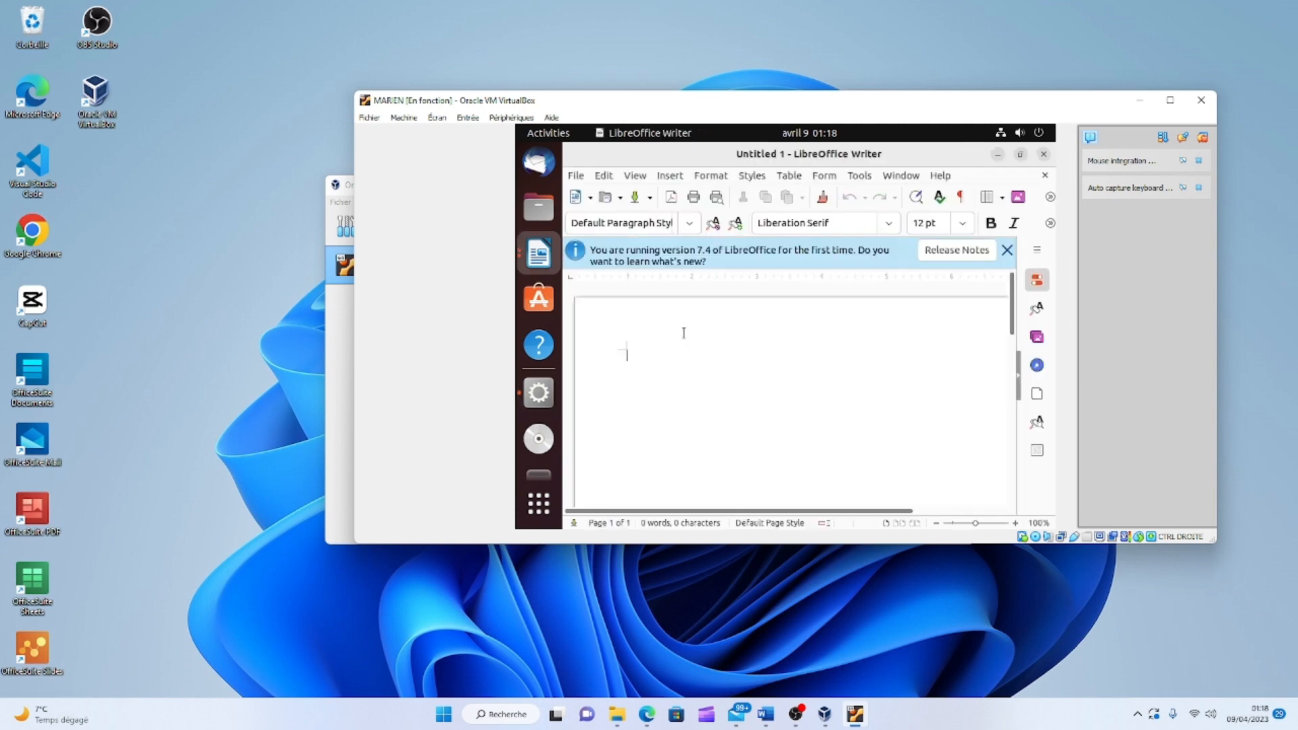
click(948, 326)
click(539, 207)
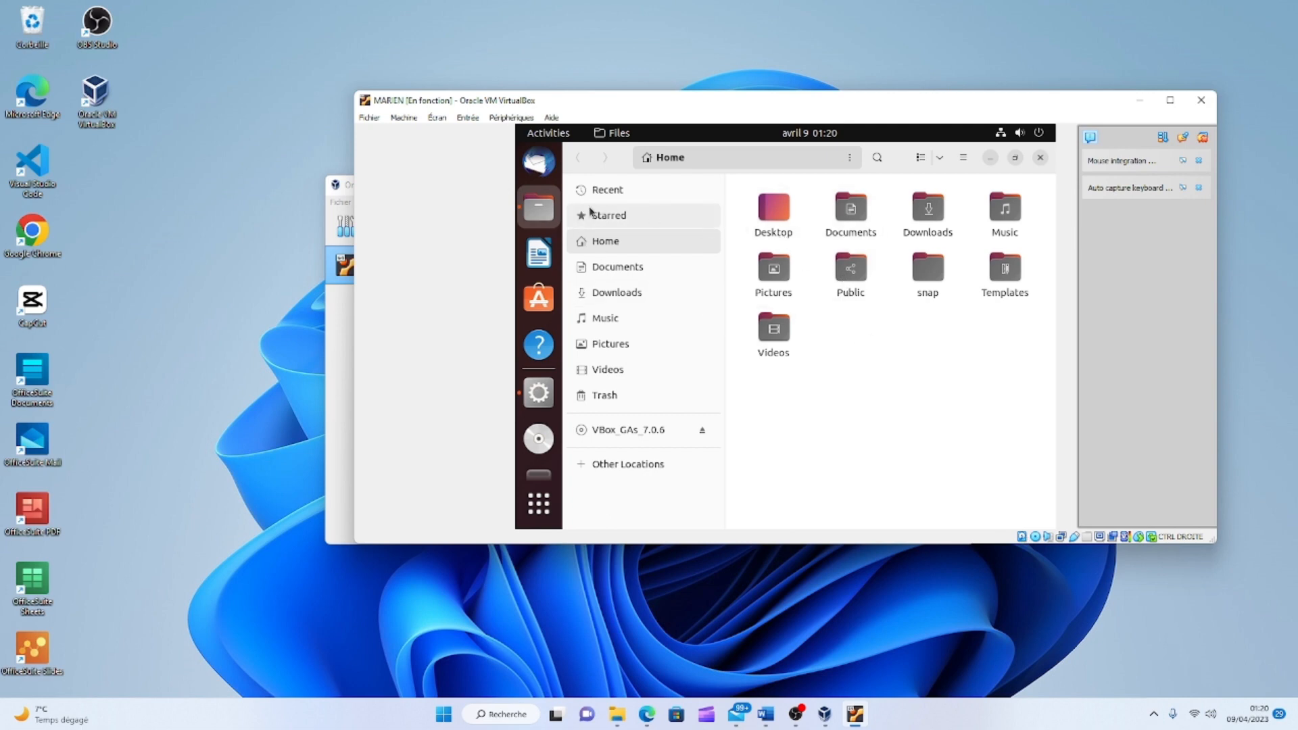
Select the Desktop, Documents and Public folders, then open Documents and select Untitled 1.odt.
click(770, 210)
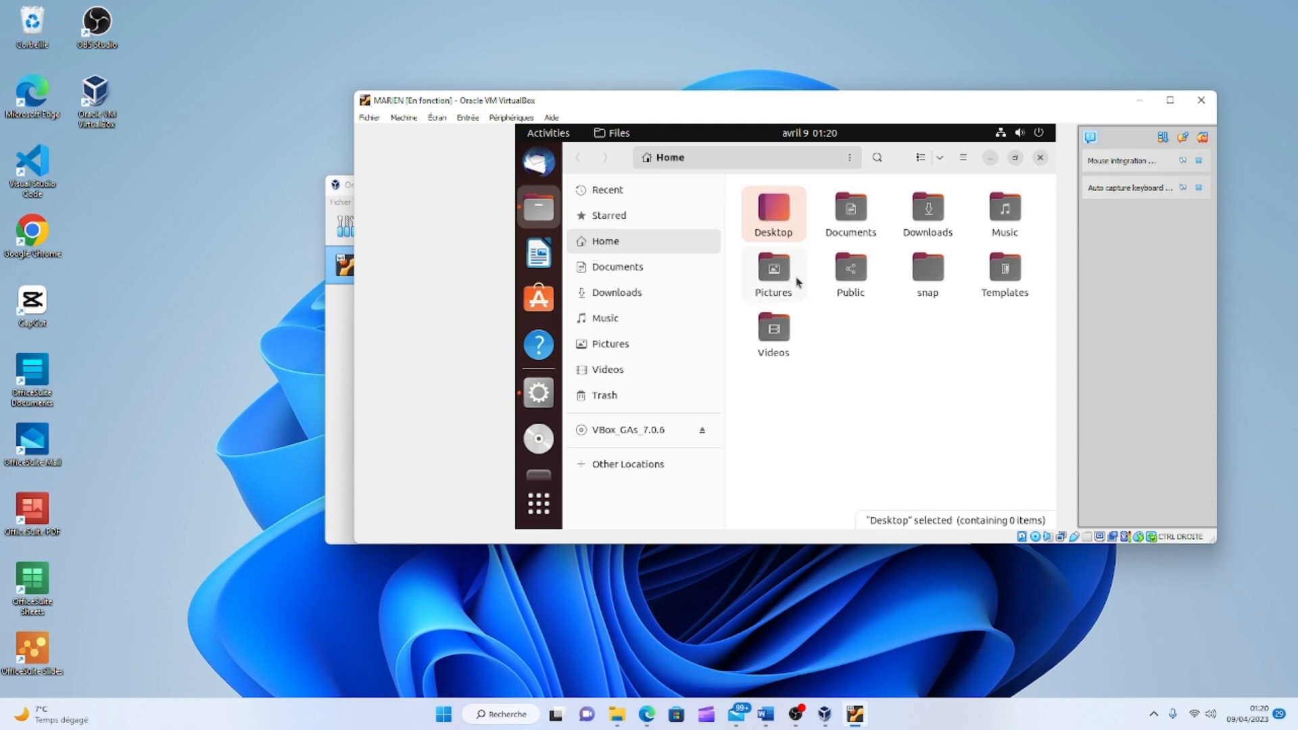
ctrl+click(852, 218)
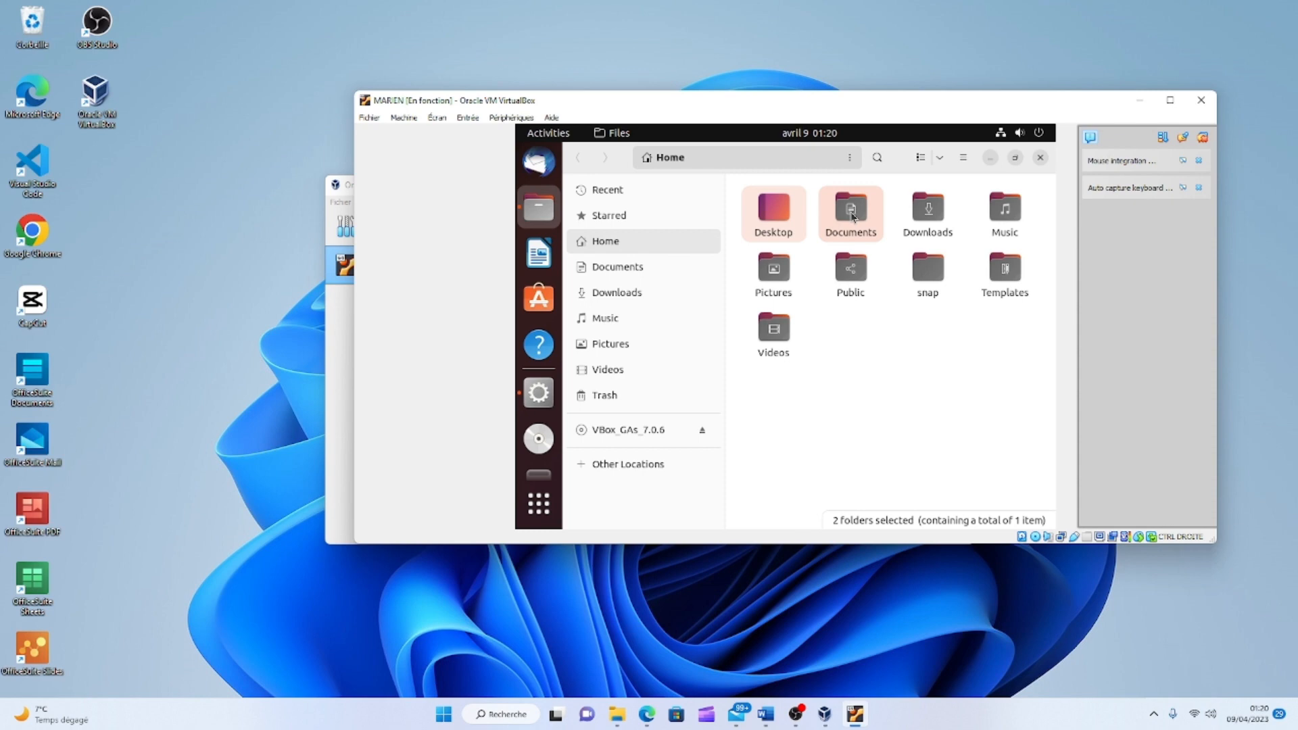
ctrl+click(851, 277)
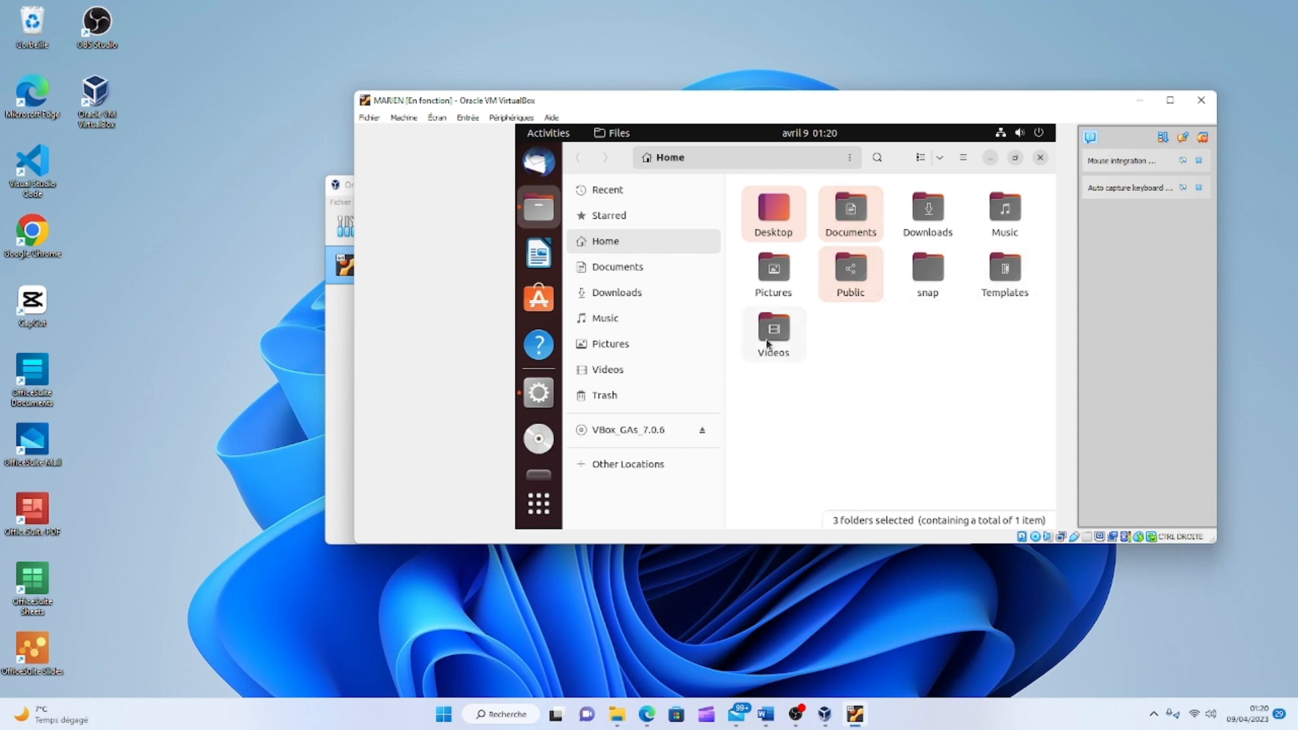
click(614, 269)
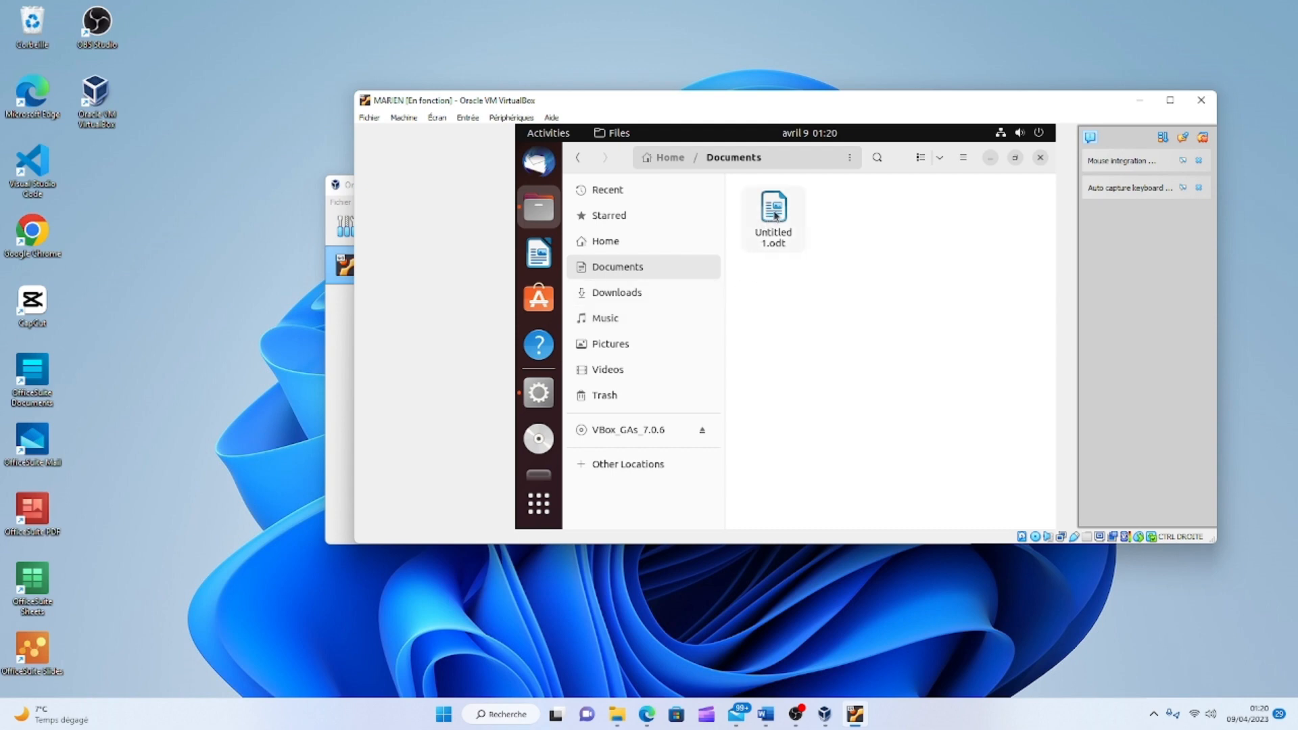
click(772, 210)
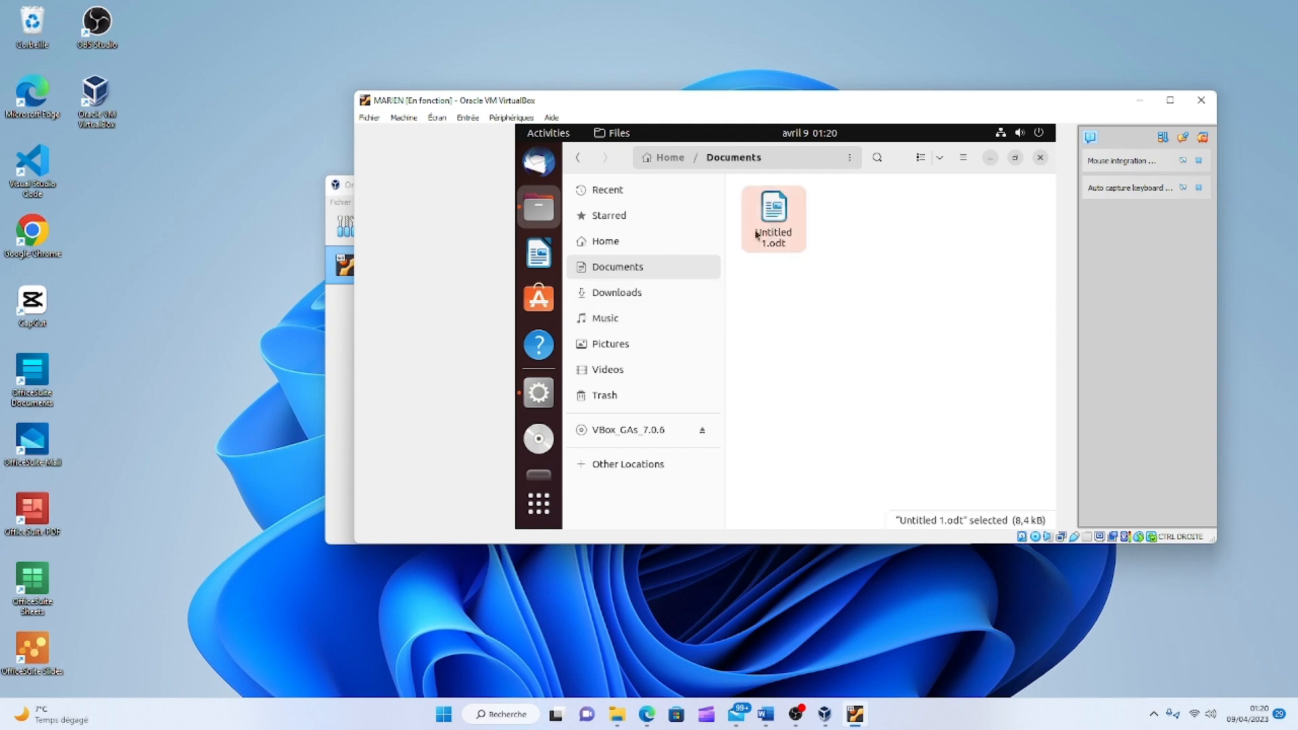
Visit the Downloads, Pictures and Videos folders from the sidebar, ending on the empty Videos folder.
click(628, 293)
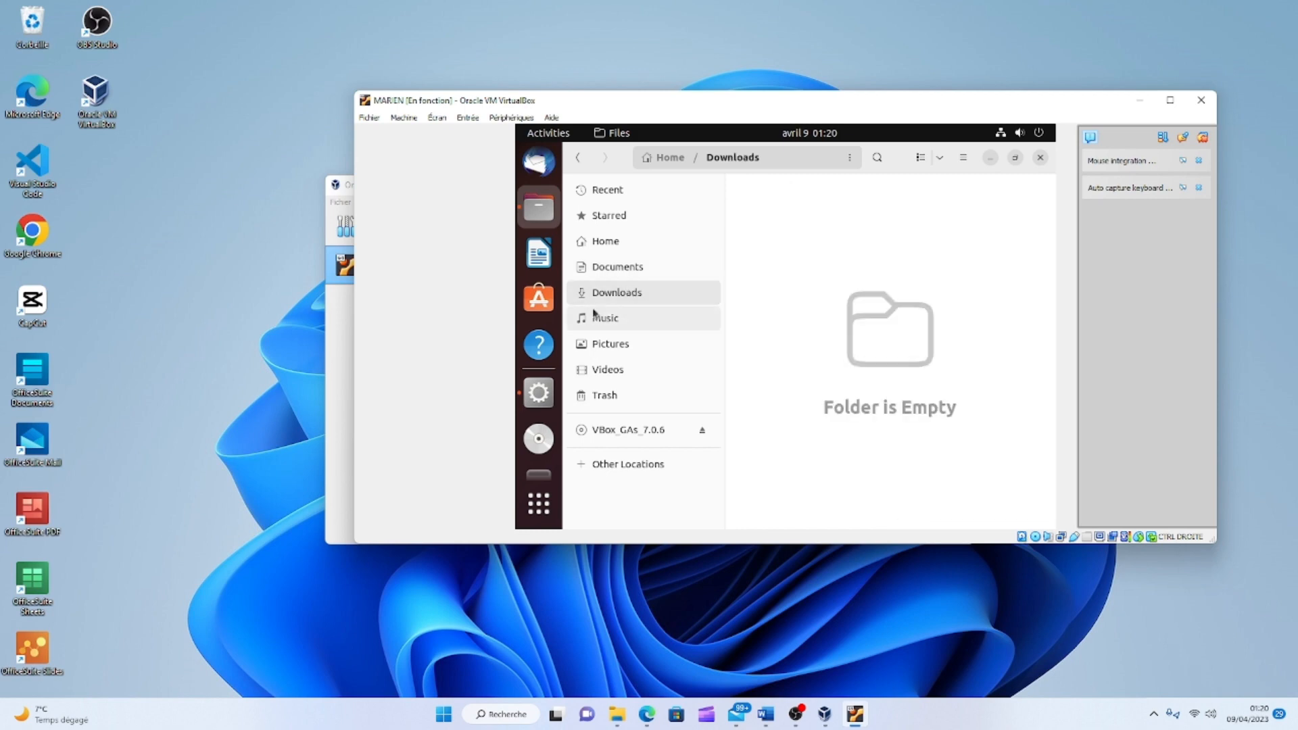
click(612, 347)
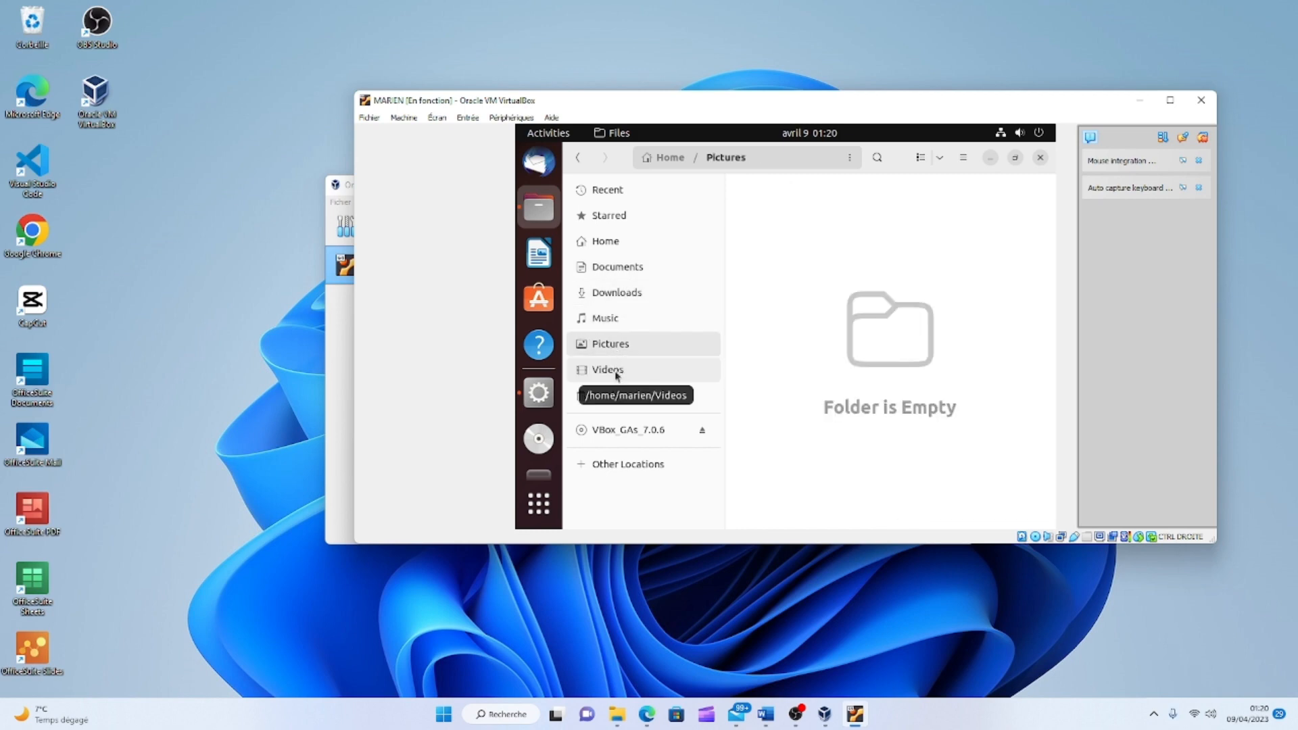
click(615, 372)
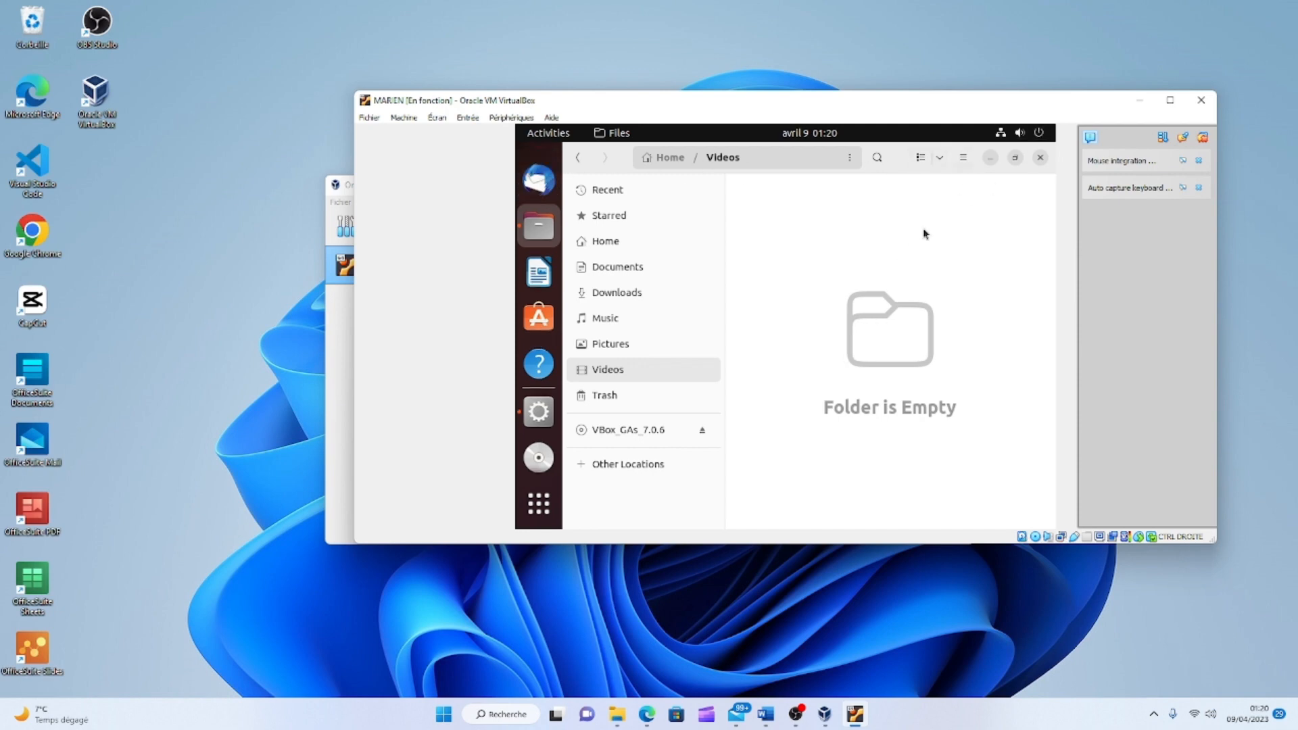
click(1040, 133)
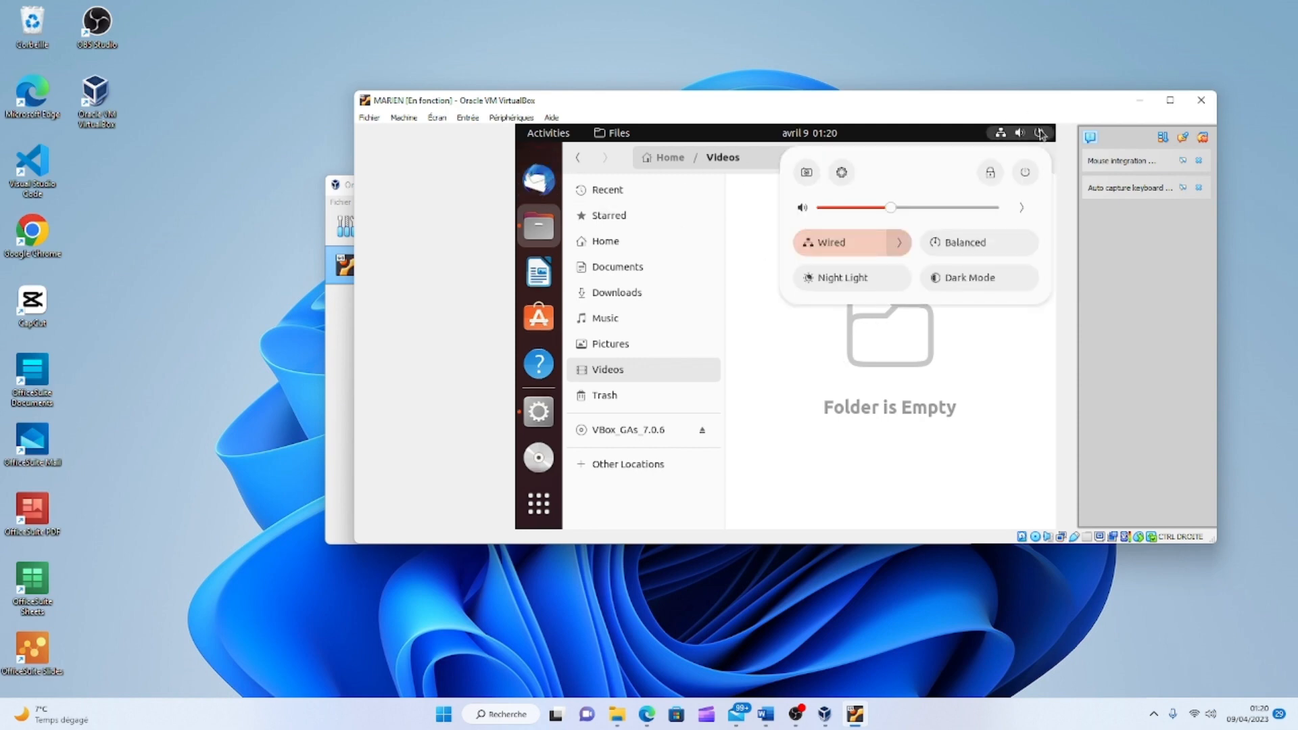
Log out through the power menu's Log Out…, then open and close quick settings at the login screen.
click(1027, 173)
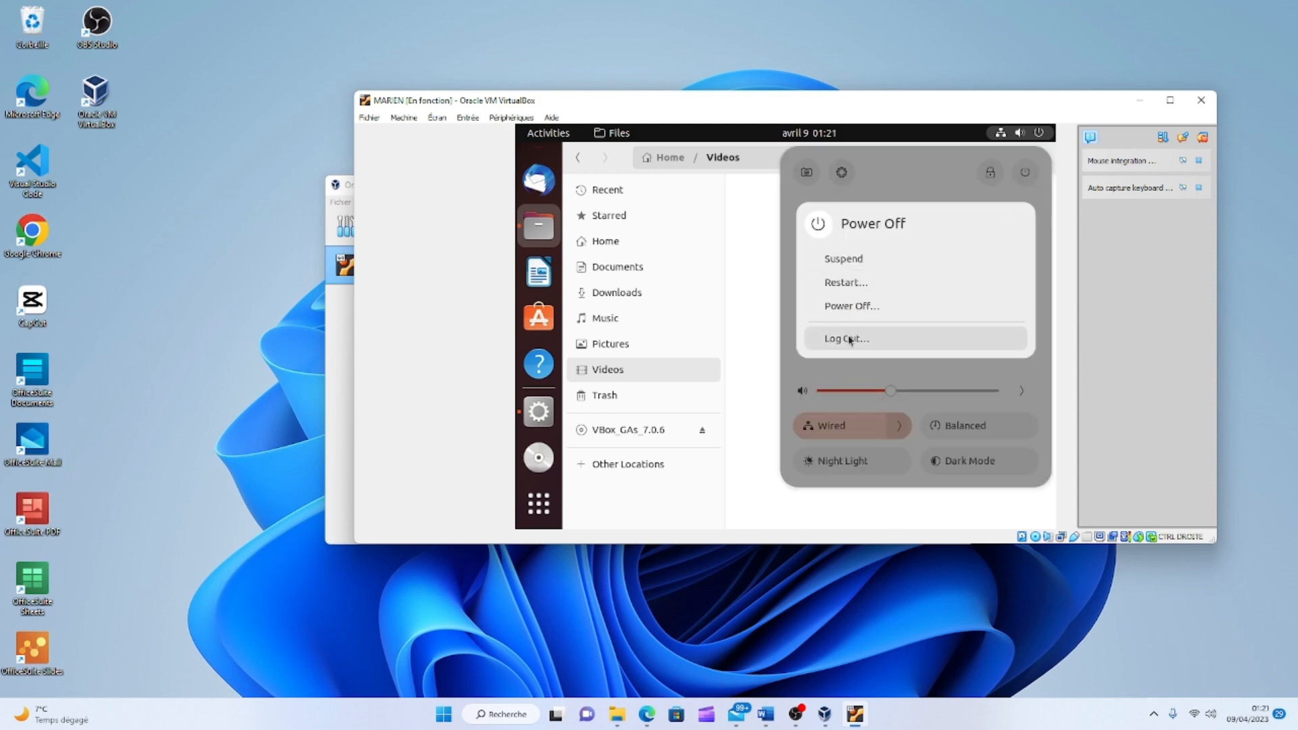
click(848, 336)
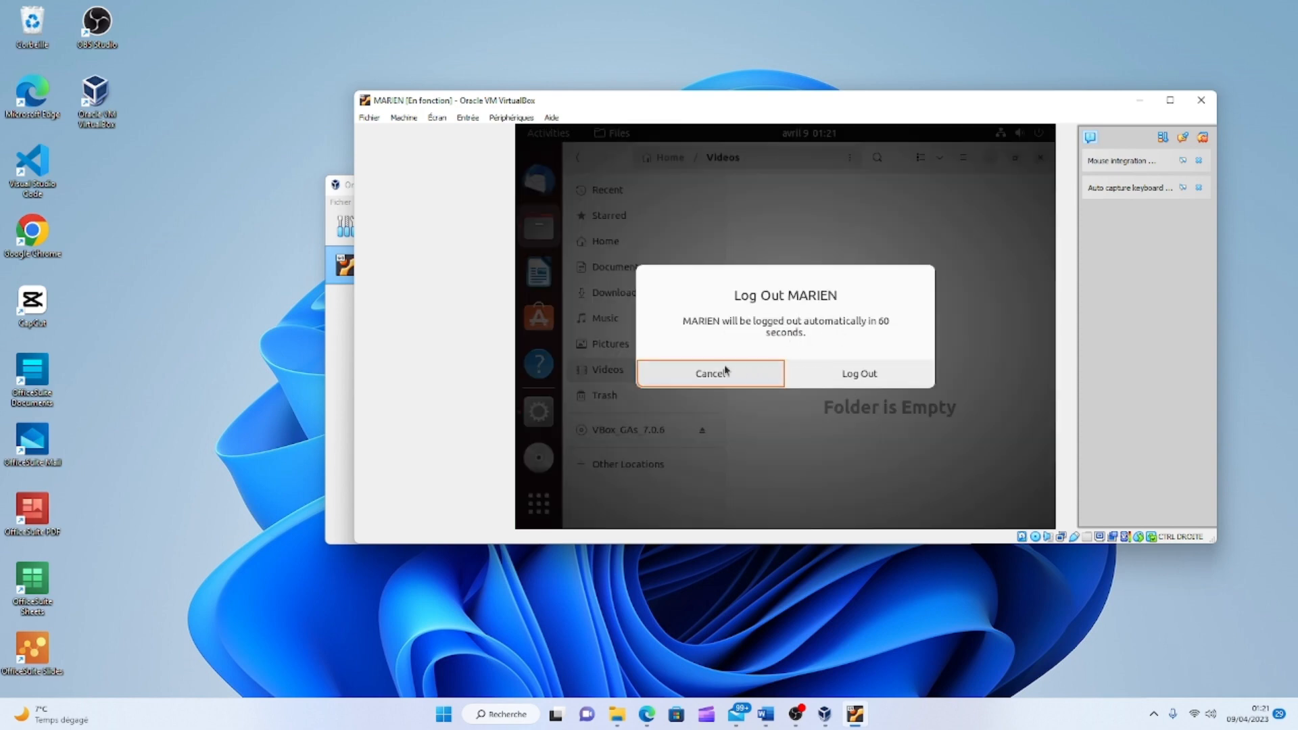
click(862, 372)
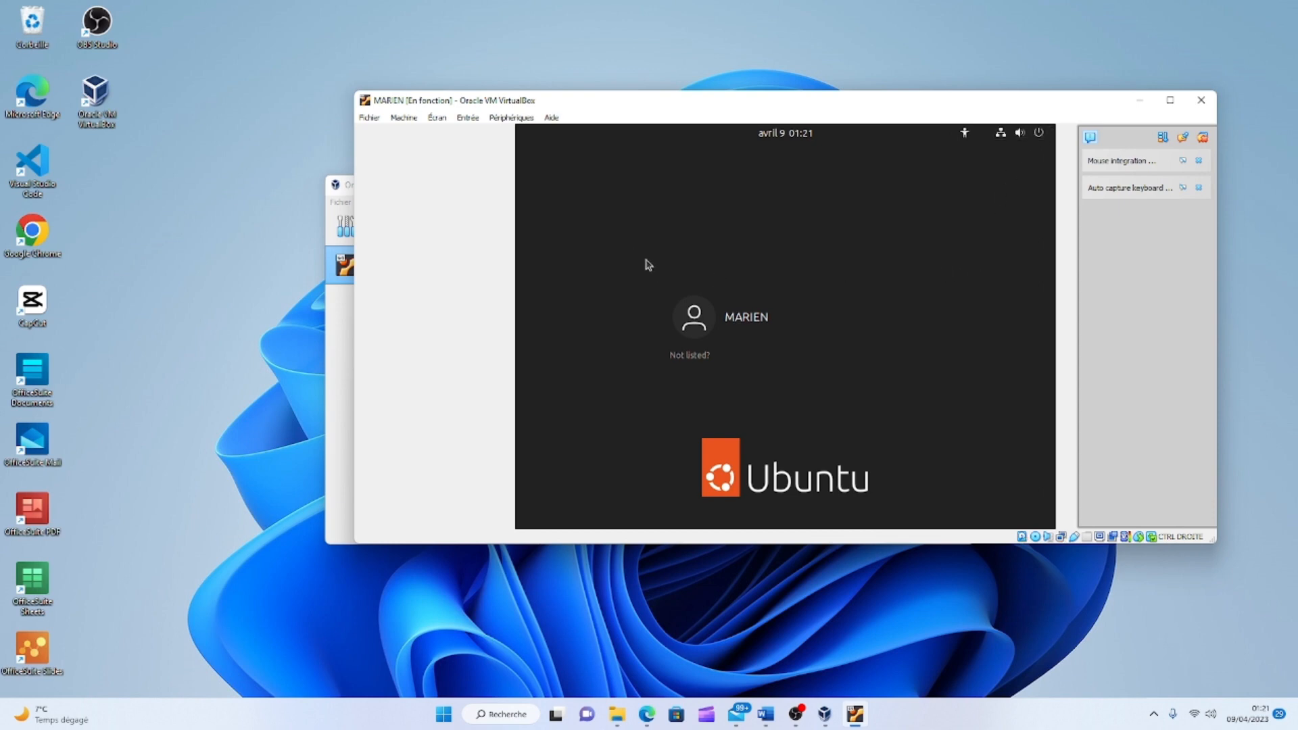
click(1019, 134)
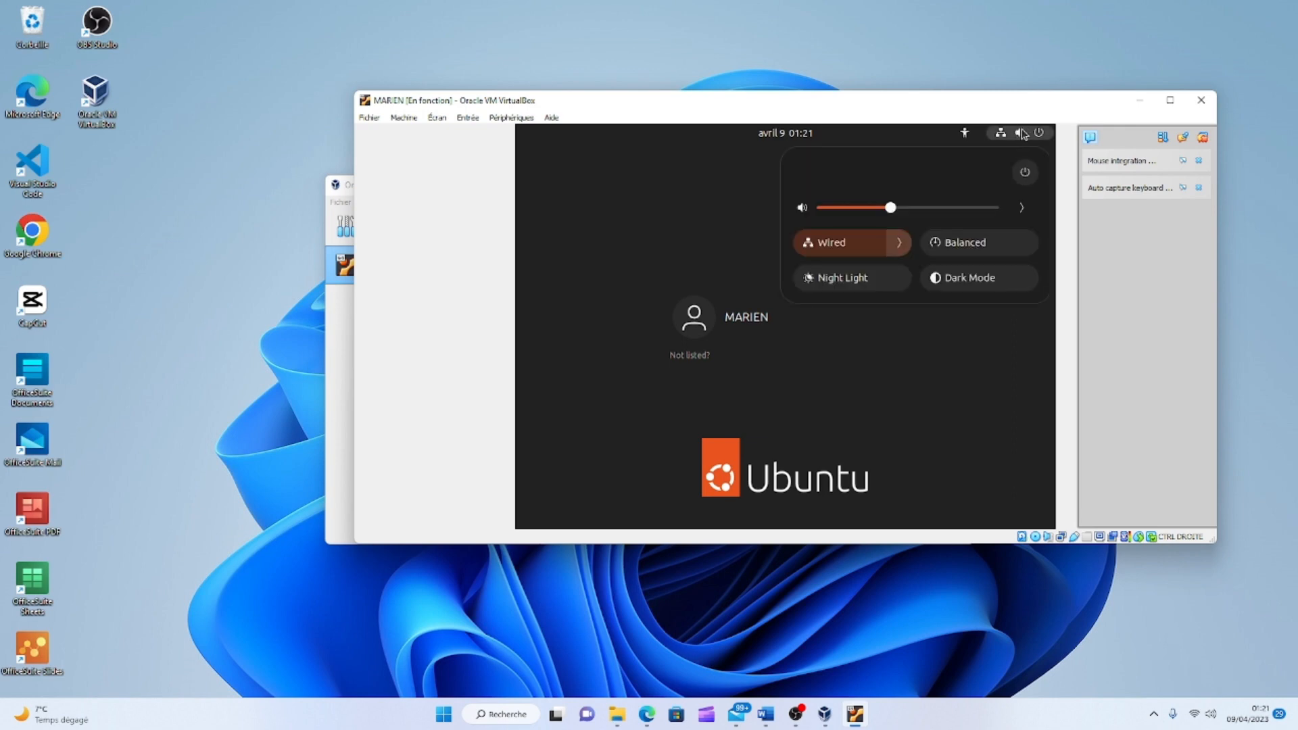
click(1046, 134)
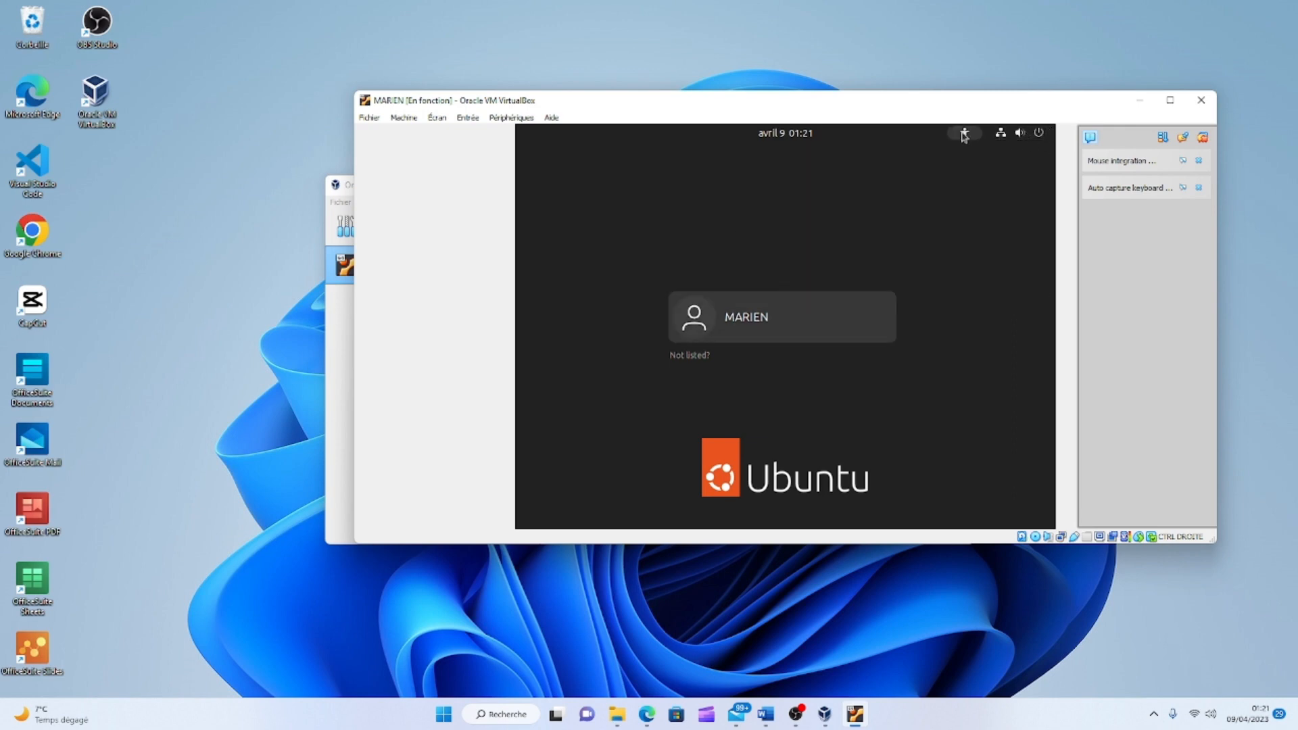